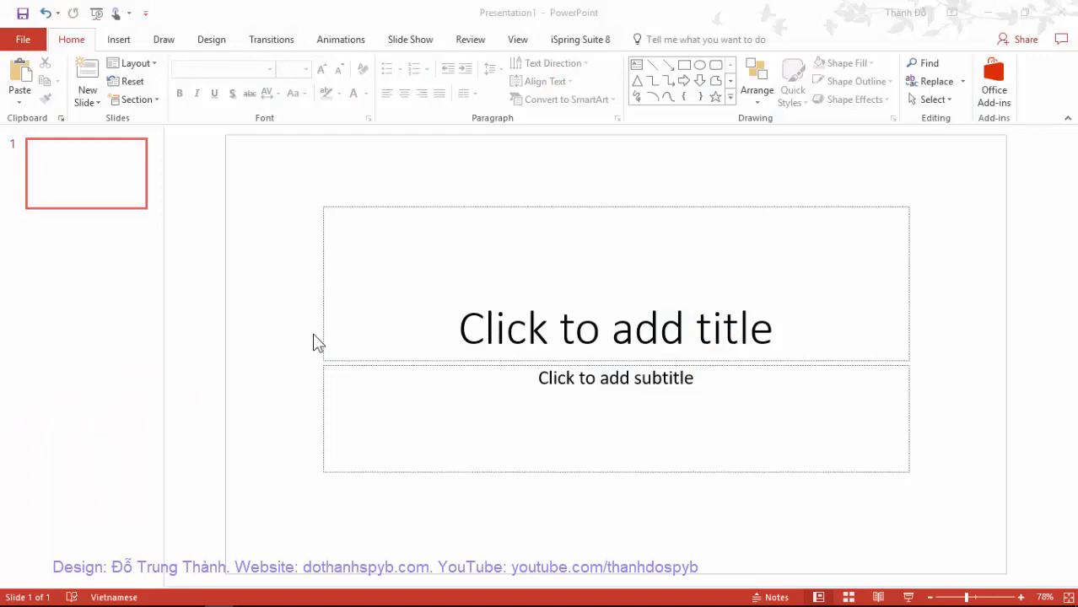
Start a blank presentation, Presentation1, with one empty title slide.
{"action": "left_click", "coordinate": [297, 294]}
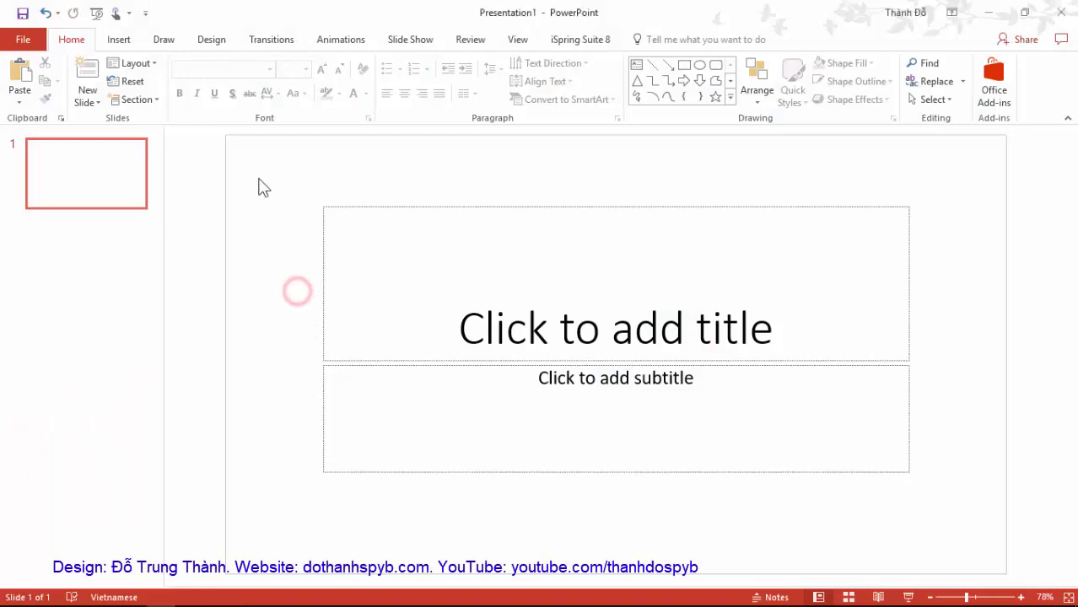
Switch the slide to the Blank layout and give its background a gradient fill.
{"action": "left_click", "coordinate": [133, 63]}
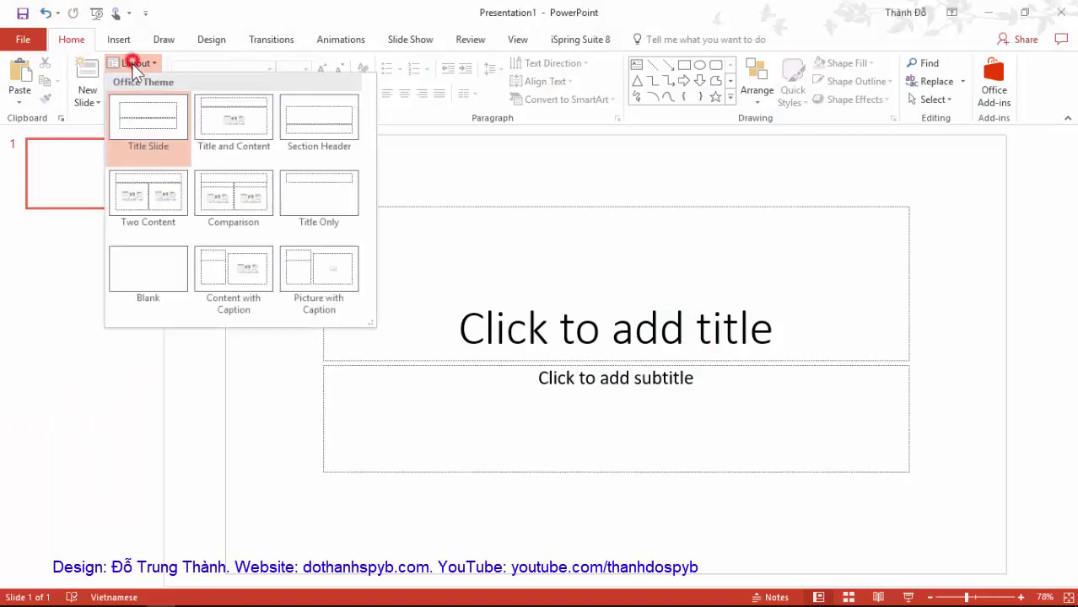
{"action": "left_click", "coordinate": [135, 257]}
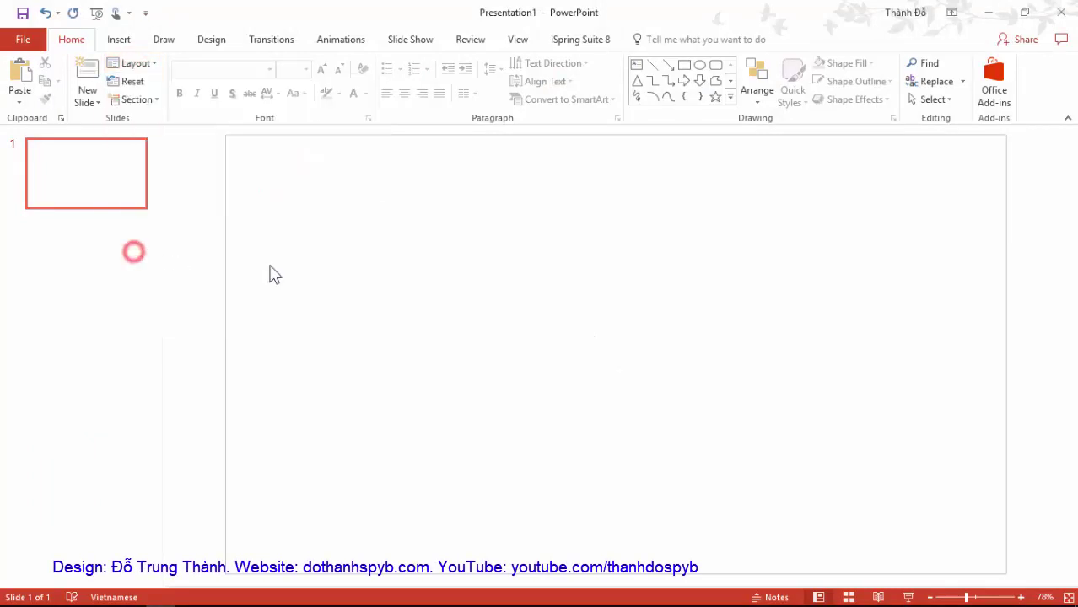
{"action": "right_click", "coordinate": [310, 224]}
{"action": "left_click", "coordinate": [356, 355]}
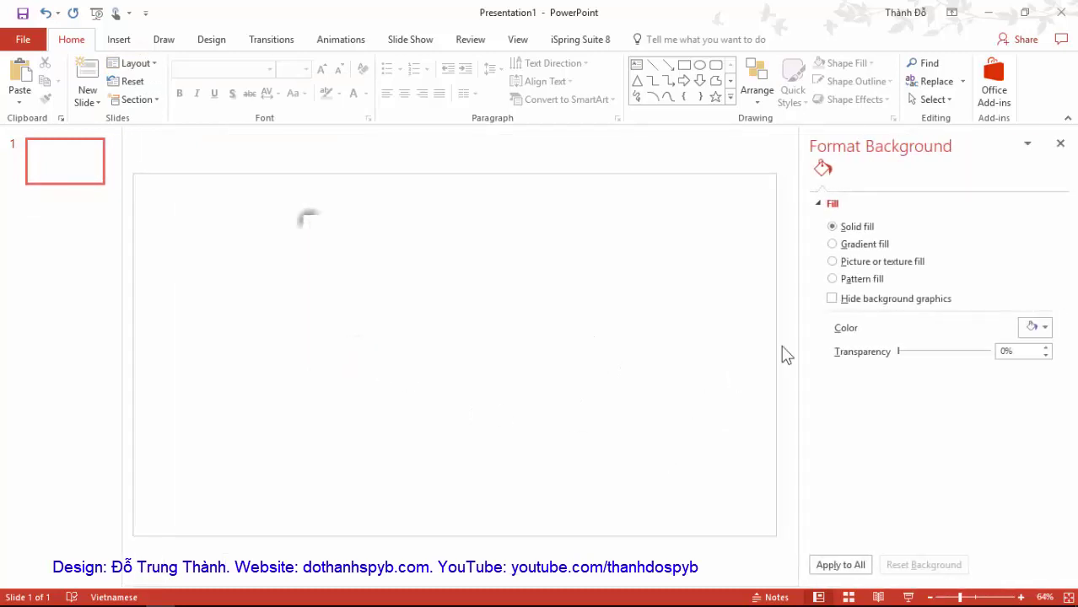
{"action": "left_click", "coordinate": [869, 244]}
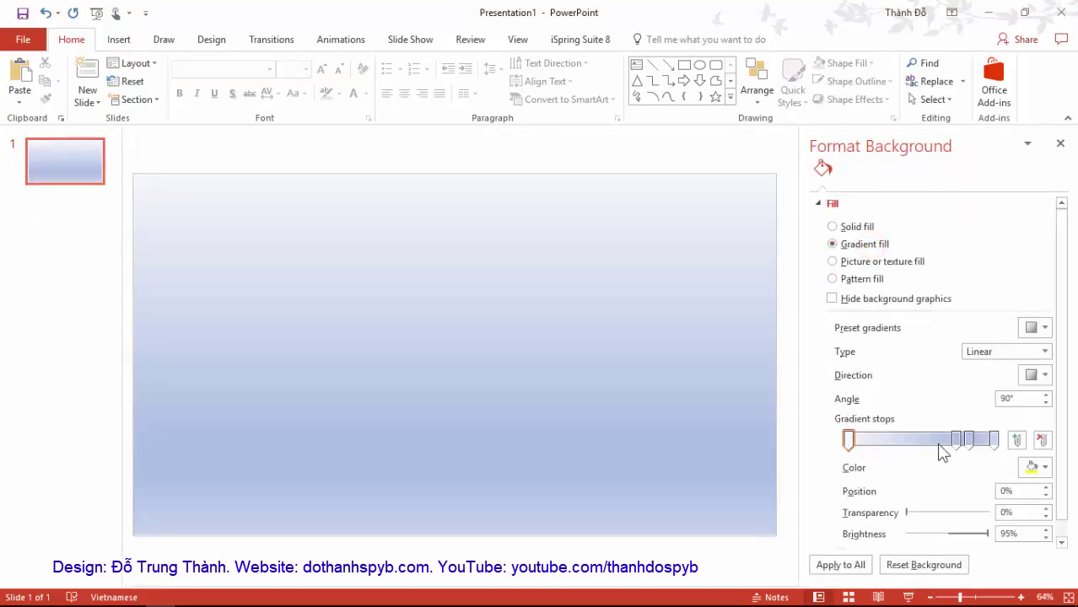
Move the middle gradient stop to 51% and make both end stops light grey.
{"action": "mouse_move", "coordinate": [849, 440]}
{"action": "left_mouse_down"}
{"action": "mouse_move", "coordinate": [936, 442]}
{"action": "mouse_move", "coordinate": [839, 456]}
{"action": "left_mouse_up"}
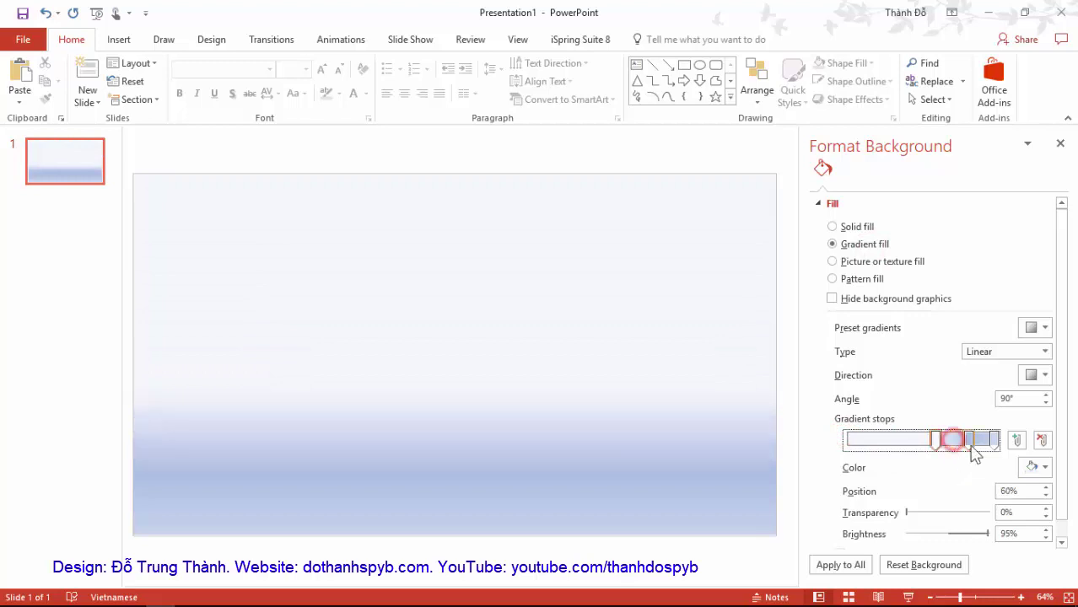
{"action": "left_click_drag", "start_coordinate": [934, 440], "coordinate": [923, 447]}
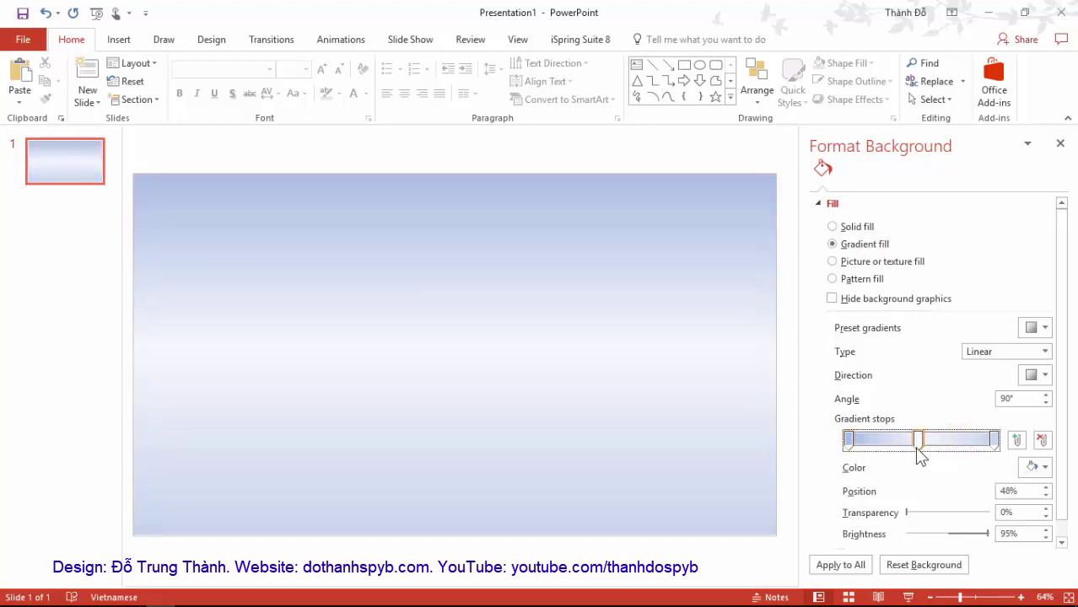
{"action": "left_click_drag", "start_coordinate": [922, 450], "coordinate": [919, 449]}
{"action": "left_click", "coordinate": [849, 439]}
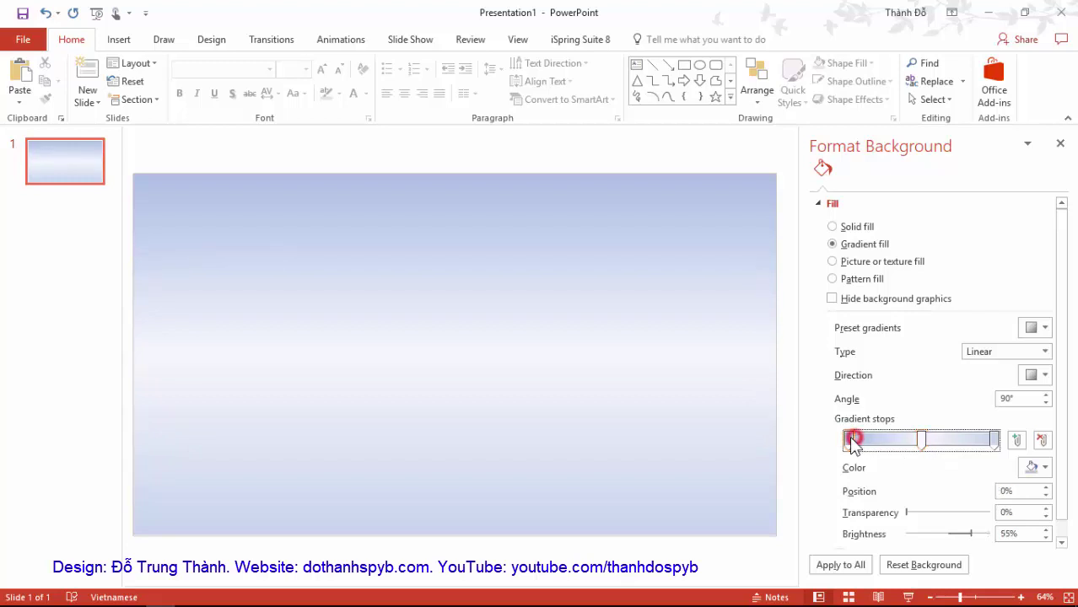
{"action": "left_click", "coordinate": [1034, 467]}
{"action": "left_click", "coordinate": [947, 342]}
{"action": "left_click", "coordinate": [994, 439]}
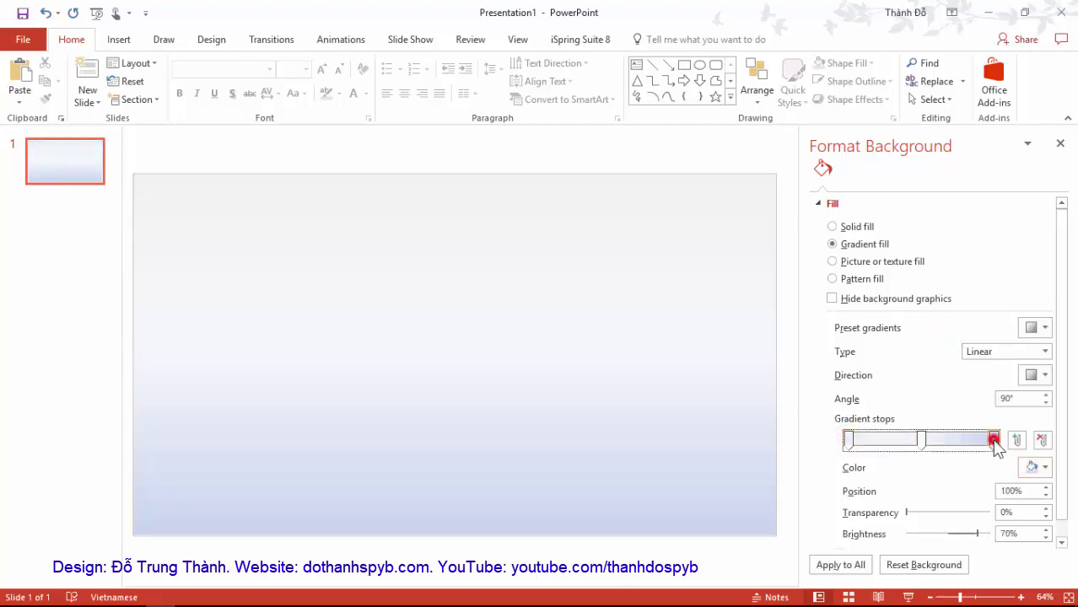
{"action": "left_click", "coordinate": [1034, 467]}
{"action": "left_click", "coordinate": [947, 345]}
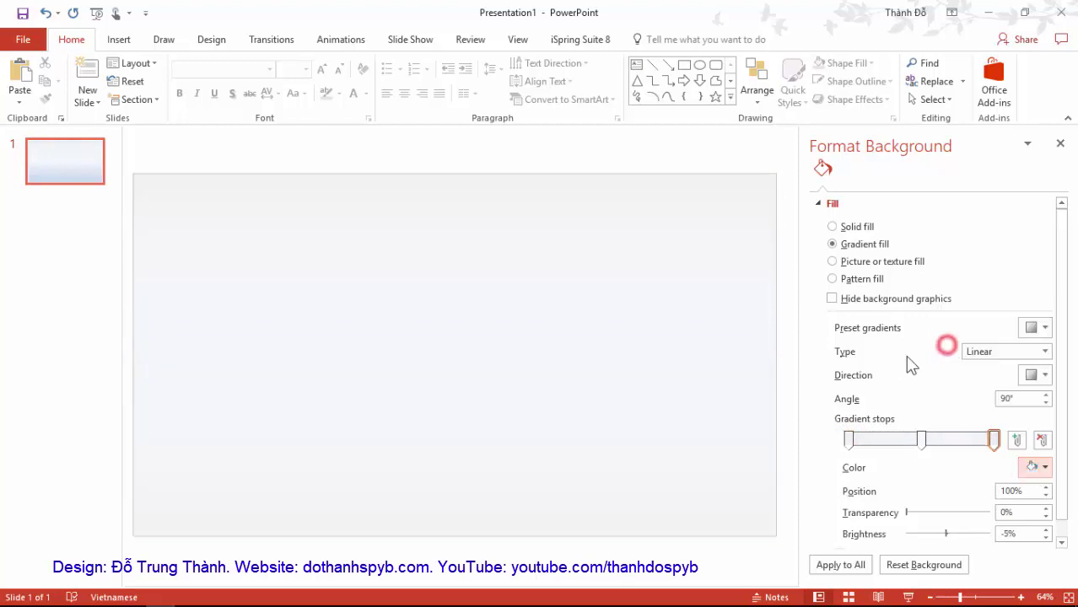
Draw a rounded rectangle bar, tilt it diagonally, and lengthen it to 10.14 cm.
{"action": "left_click", "coordinate": [120, 42]}
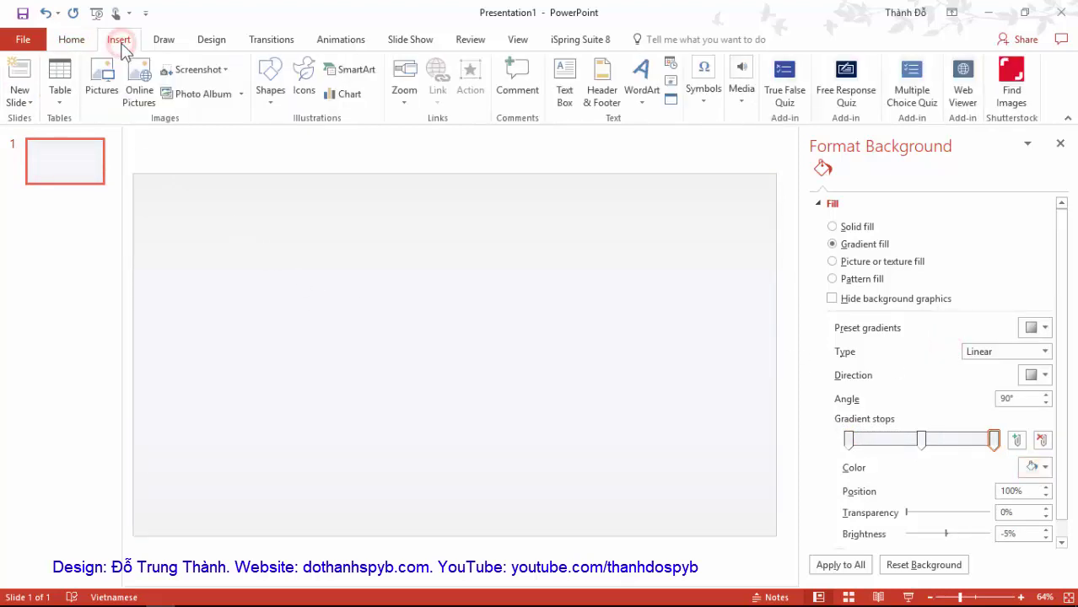
{"action": "left_click", "coordinate": [271, 95]}
{"action": "left_click", "coordinate": [341, 140]}
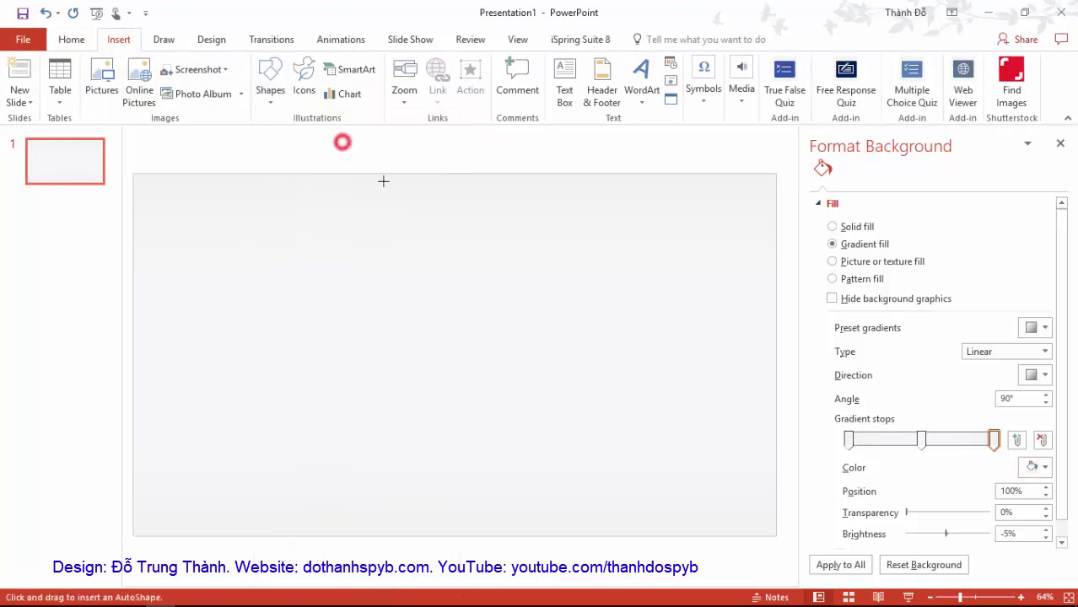
{"action": "left_click_drag", "start_coordinate": [488, 244], "coordinate": [512, 405]}
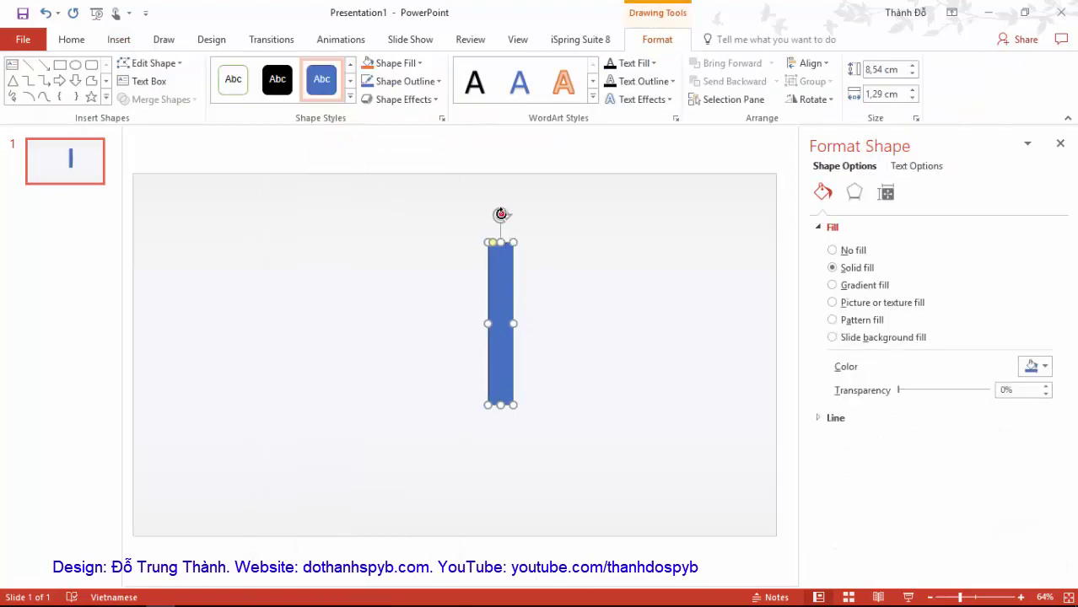
{"action": "left_click_drag", "start_coordinate": [501, 215], "coordinate": [560, 243]}
{"action": "left_click", "coordinate": [503, 318]}
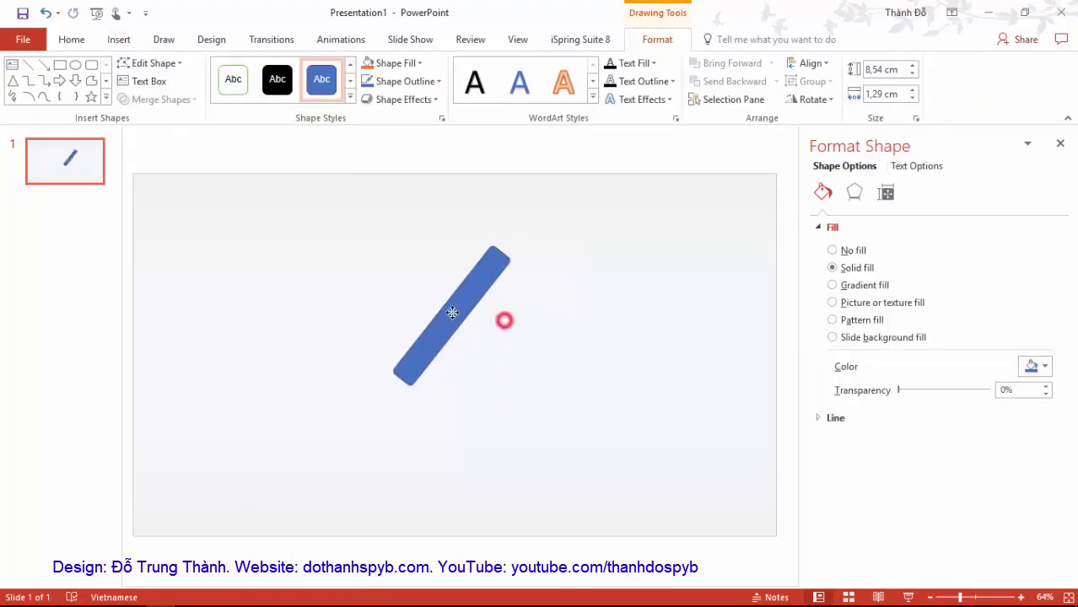
{"action": "left_click_drag", "start_coordinate": [452, 313], "coordinate": [429, 305]}
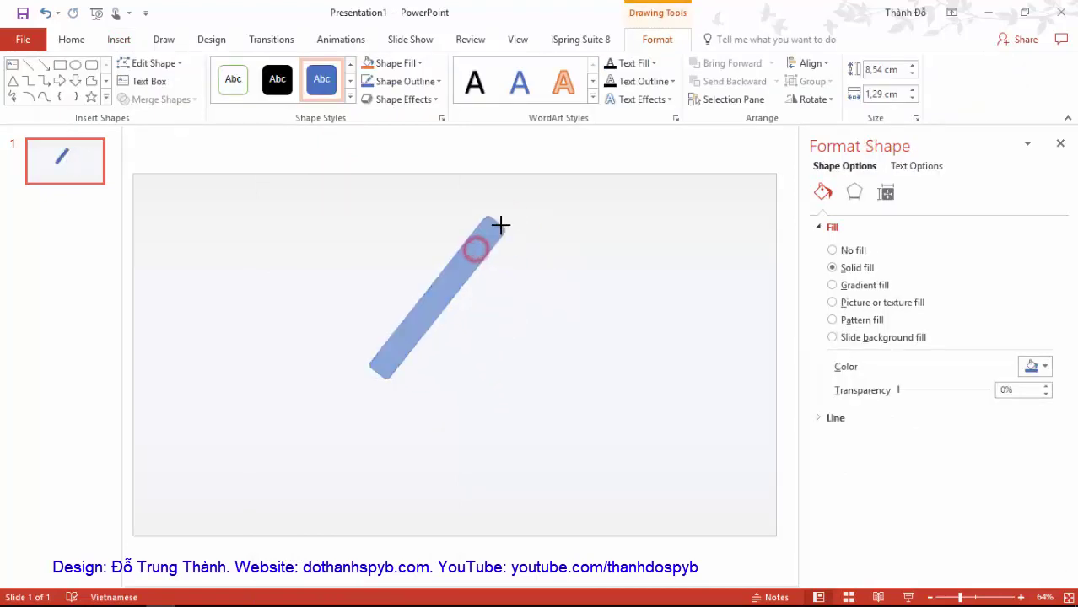
{"action": "left_click_drag", "start_coordinate": [475, 249], "coordinate": [500, 221]}
Colour the bar's fill and outline with sampled blue, stretch it to 12.44 cm, and duplicate it.
{"action": "left_click", "coordinate": [418, 62]}
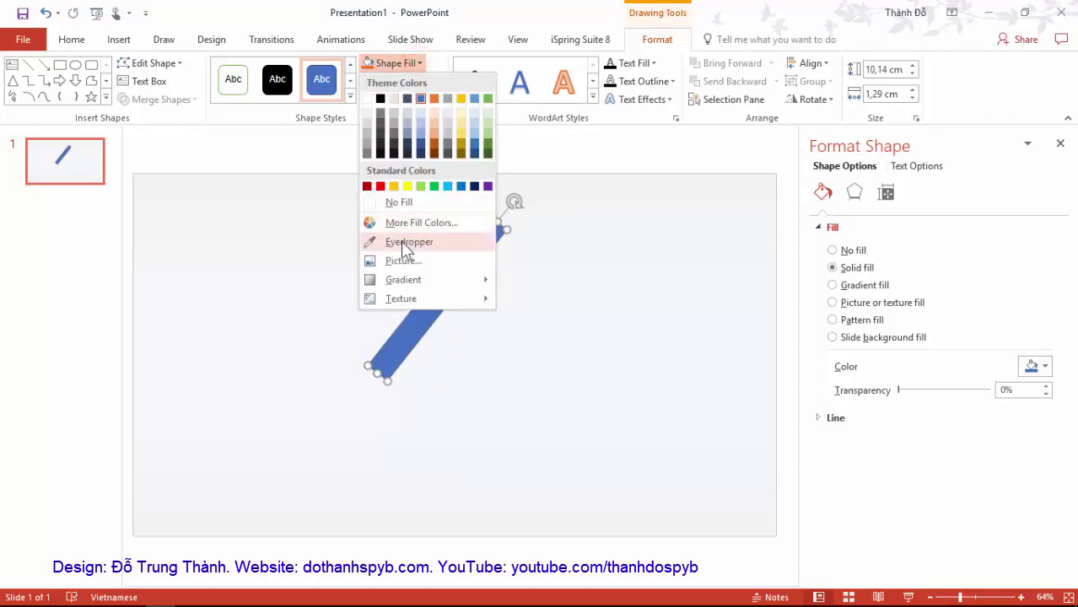
{"action": "left_click", "coordinate": [409, 242]}
{"action": "left_click", "coordinate": [325, 227]}
{"action": "left_click", "coordinate": [429, 84]}
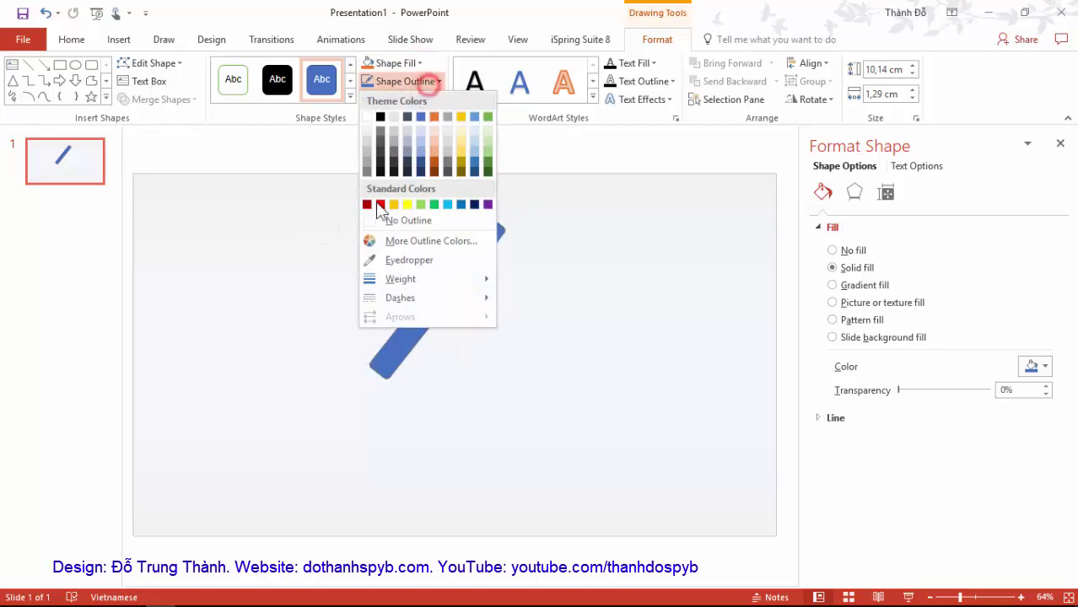
{"action": "left_click", "coordinate": [409, 258]}
{"action": "left_click", "coordinate": [414, 224]}
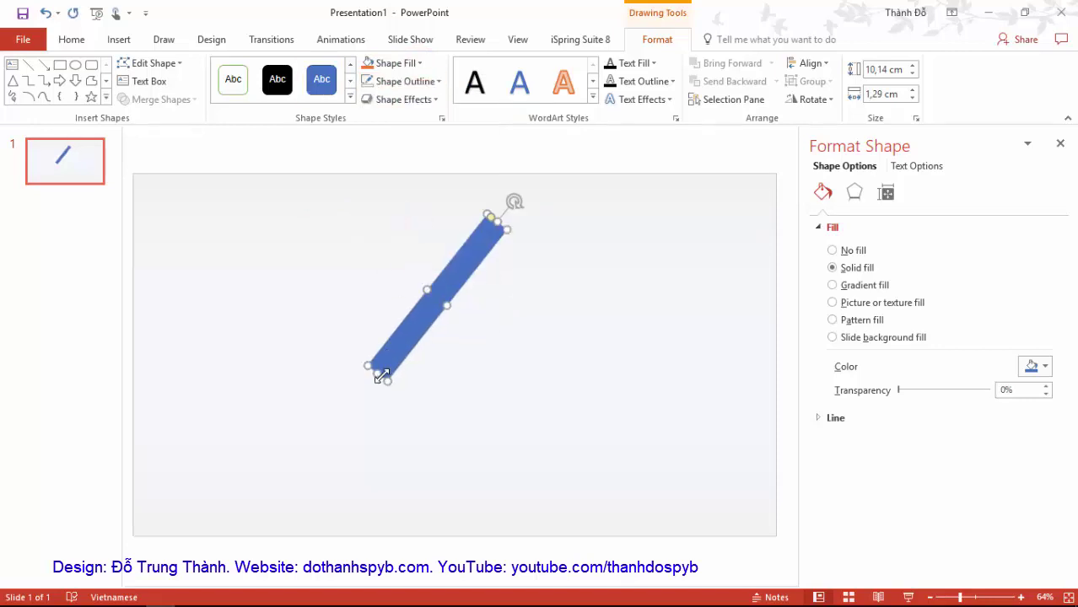
{"action": "left_click_drag", "start_coordinate": [376, 378], "coordinate": [346, 403]}
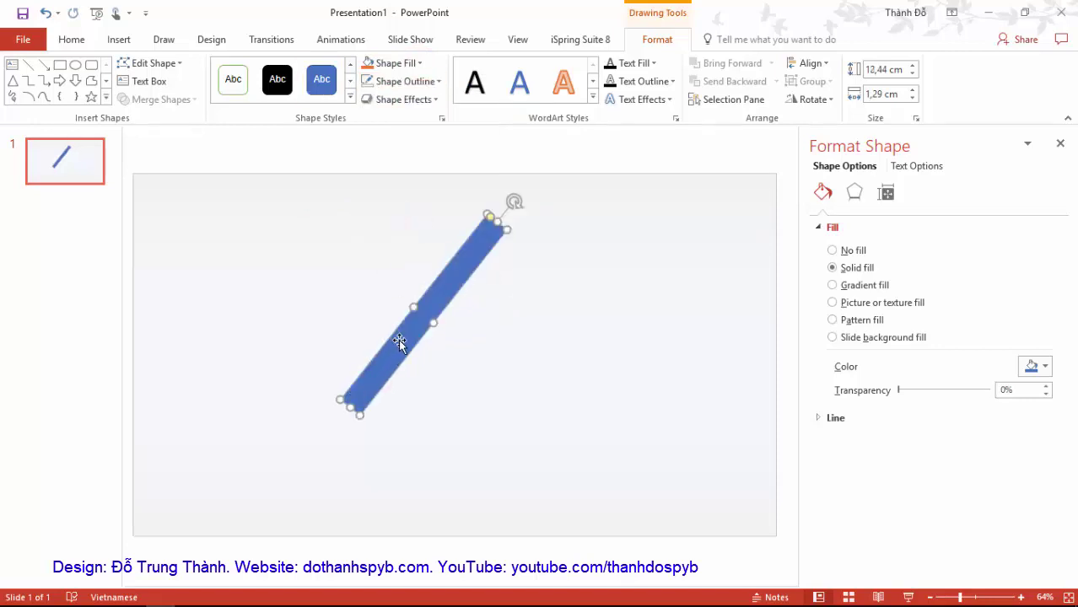
{"action": "mouse_move", "coordinate": [402, 347]}
{"action": "left_mouse_down"}
{"action": "mouse_move", "coordinate": [424, 363]}
{"action": "mouse_move", "coordinate": [419, 354]}
{"action": "left_mouse_up"}
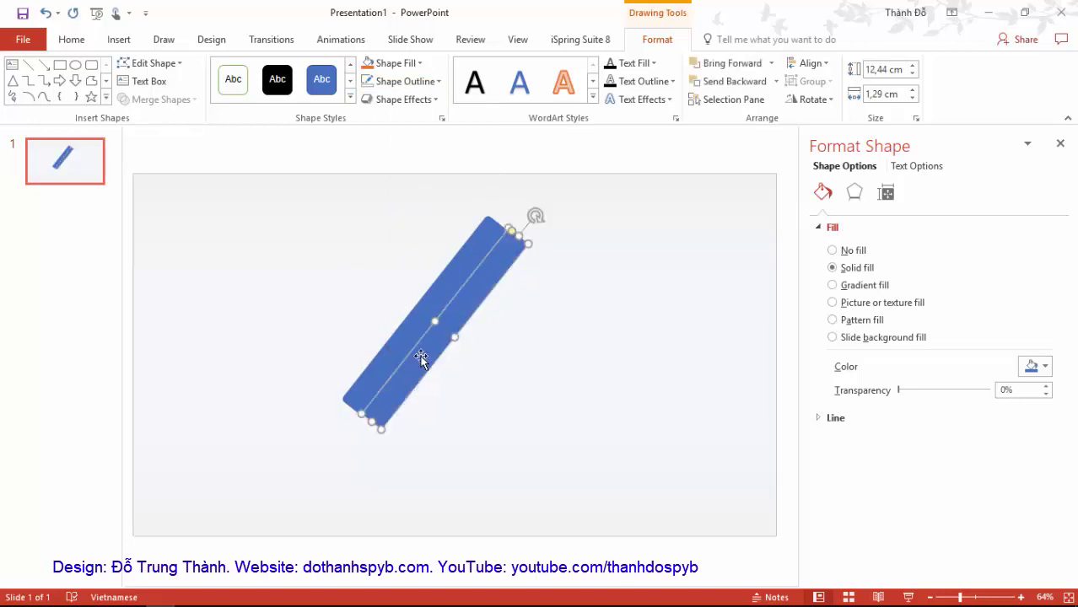
Widen the gap to the copy, add a third bar, and select all three bars.
{"action": "key", "text": "ctrl+Right"}
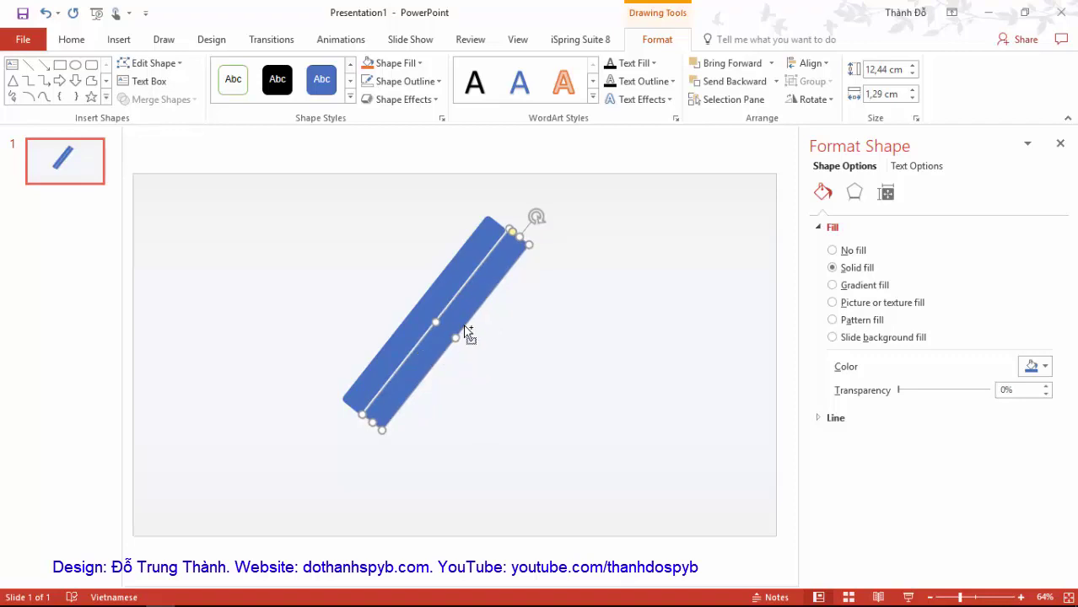
{"action": "left_click_drag", "start_coordinate": [460, 319], "coordinate": [479, 340]}
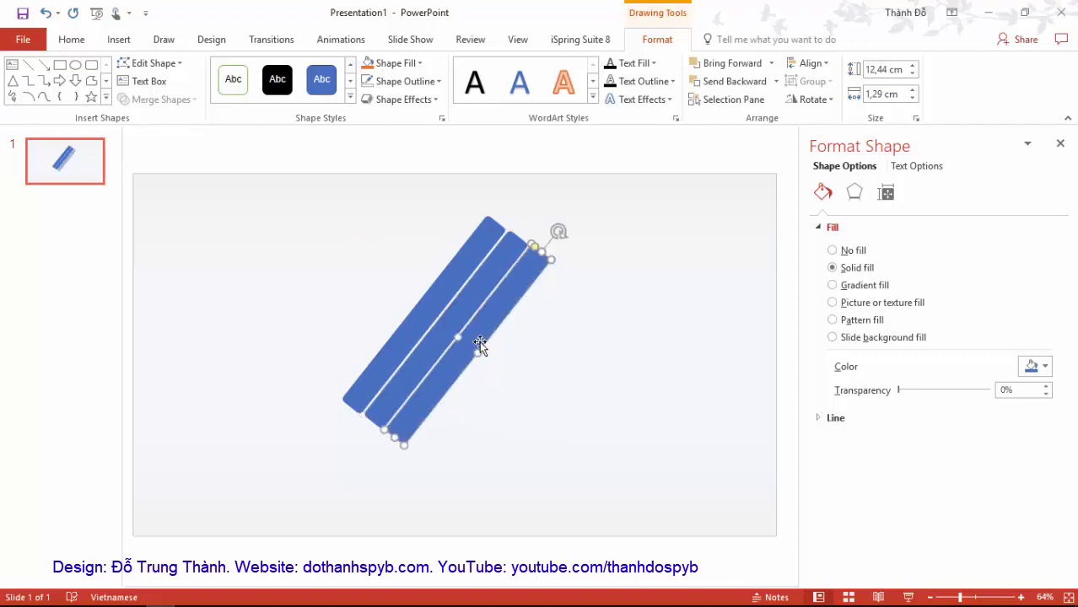
{"action": "left_click_drag", "start_coordinate": [421, 189], "coordinate": [543, 479]}
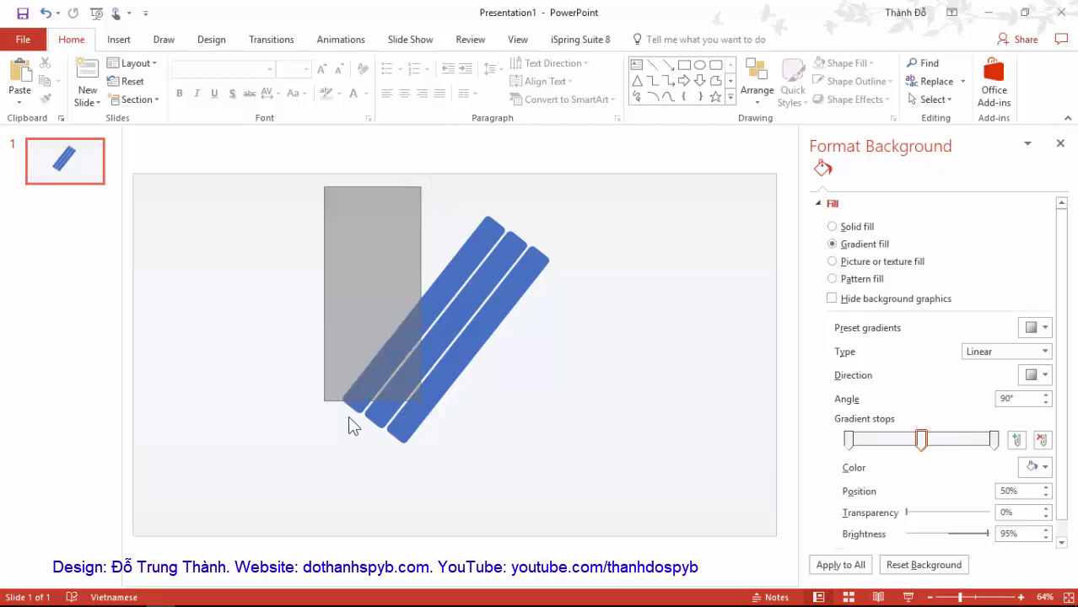
{"action": "left_click_drag", "start_coordinate": [274, 195], "coordinate": [628, 501]}
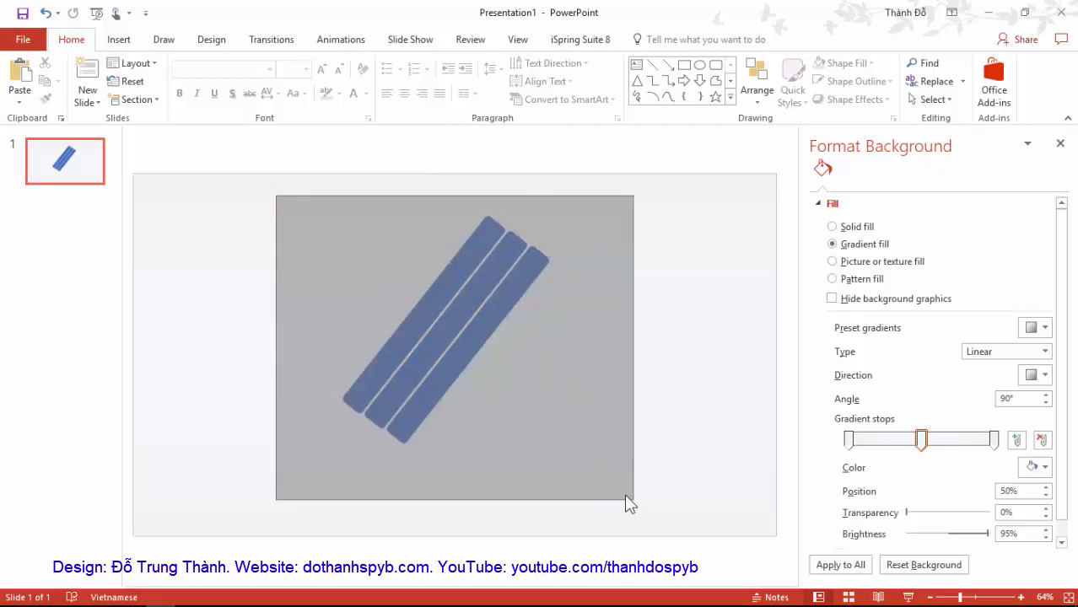
Duplicate the three bars down-right with even spacing and add one more bar on the left.
{"action": "left_click_drag", "start_coordinate": [452, 389], "coordinate": [509, 432]}
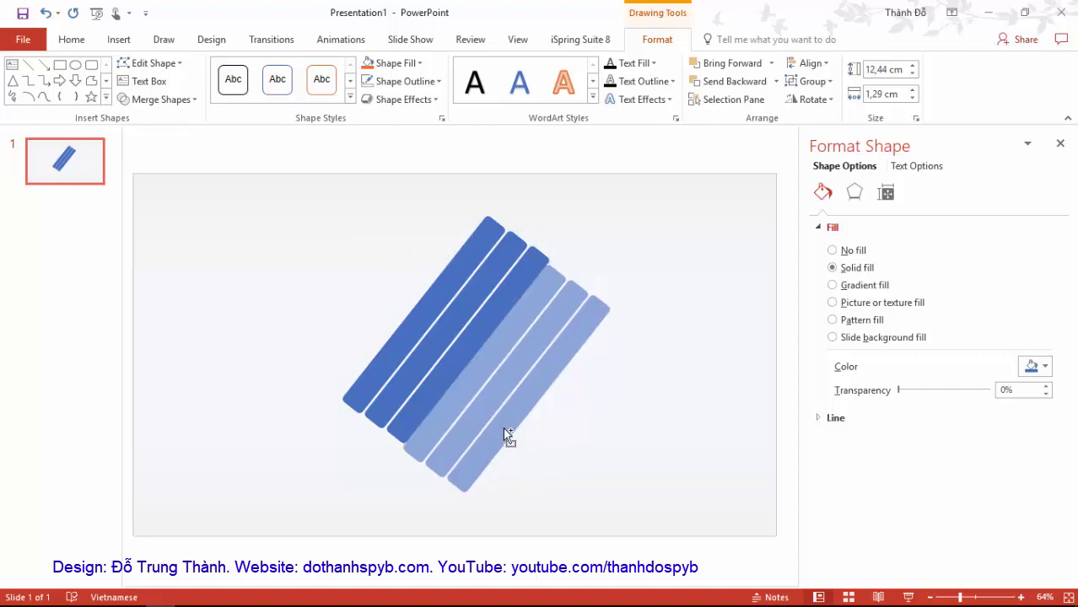
{"action": "left_click_drag", "start_coordinate": [510, 432], "coordinate": [505, 428]}
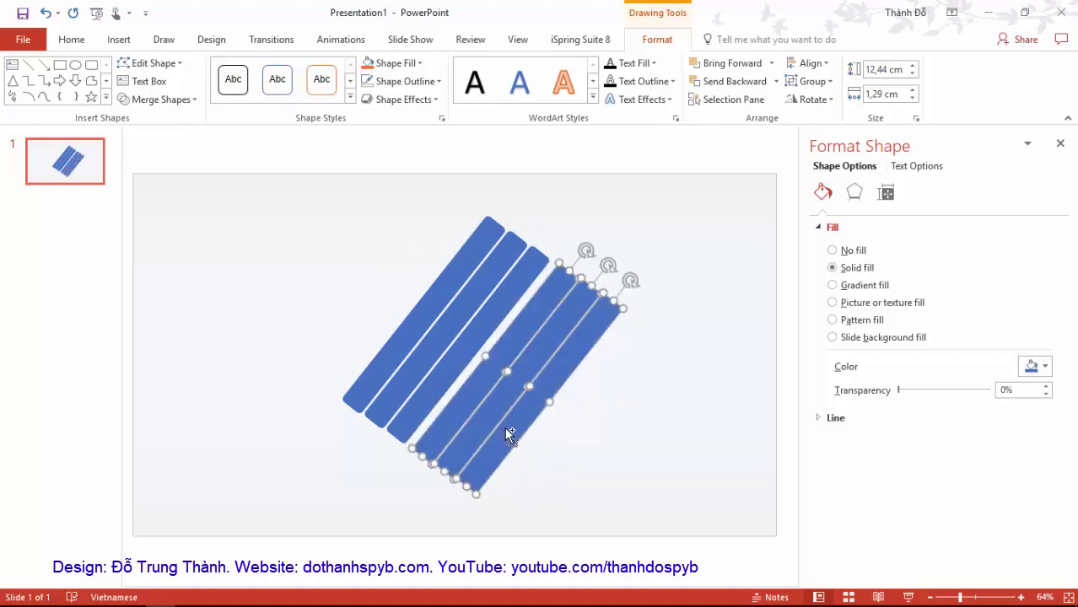
{"action": "key", "text": "Left"}
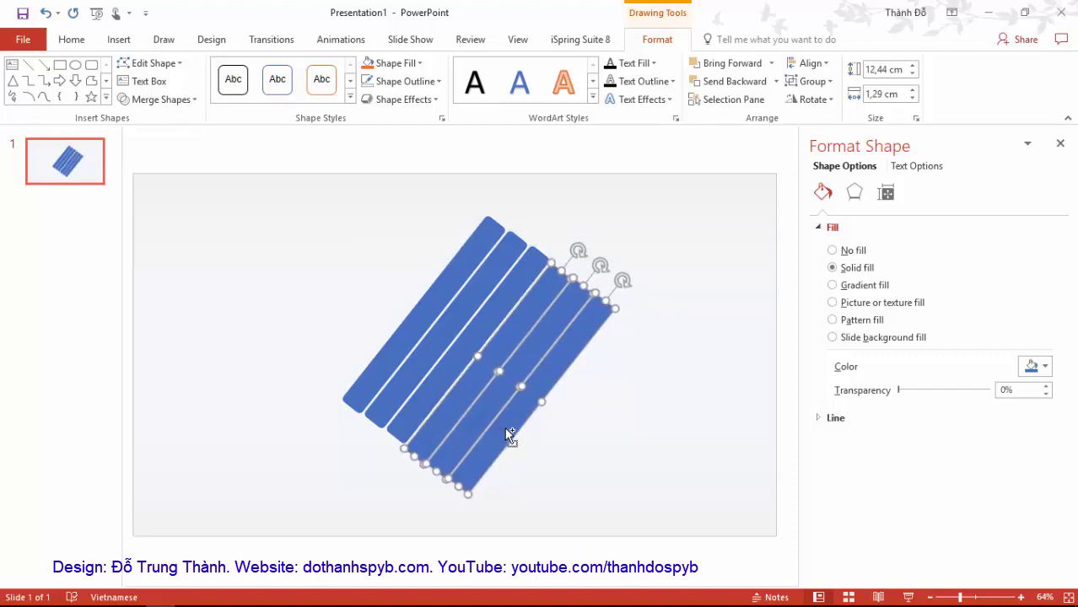
{"action": "left_click", "coordinate": [594, 422]}
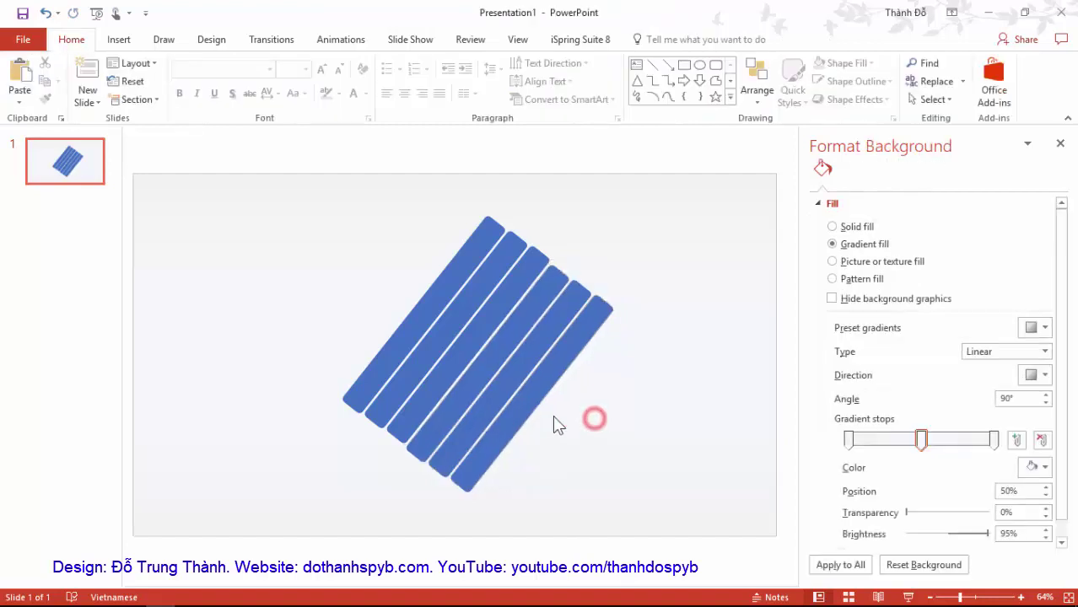
{"action": "left_click", "coordinate": [426, 298]}
{"action": "left_click_drag", "start_coordinate": [412, 300], "coordinate": [407, 292]}
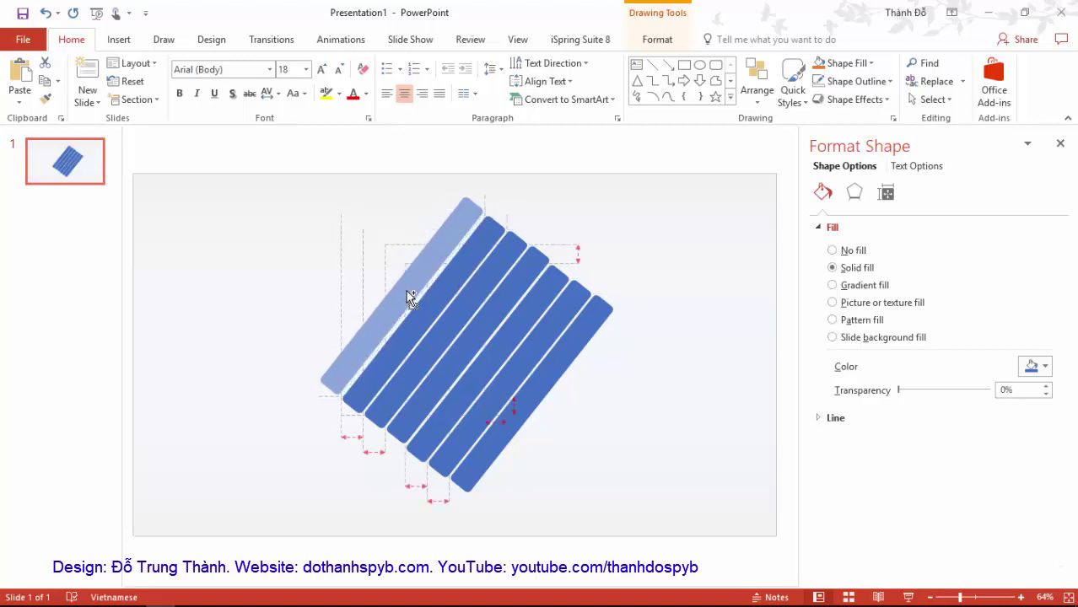
{"action": "mouse_move", "coordinate": [406, 294]}
{"action": "left_mouse_down"}
{"action": "mouse_move", "coordinate": [375, 291]}
{"action": "mouse_move", "coordinate": [363, 257]}
{"action": "mouse_move", "coordinate": [362, 268]}
{"action": "left_mouse_up"}
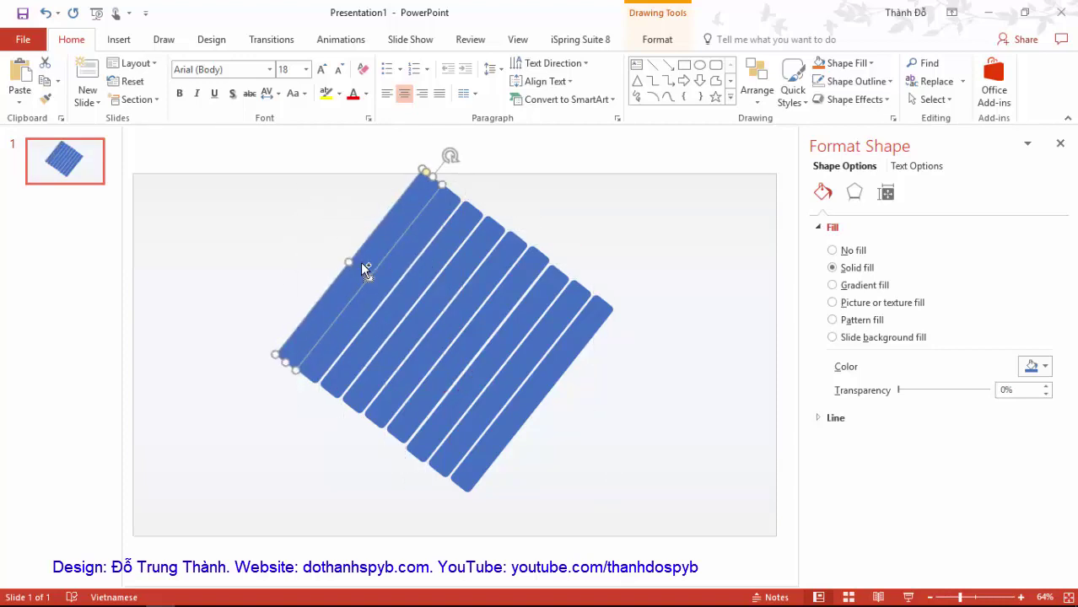
Trim both ends of the first and third upper-left stripes and the lower end of the second.
{"action": "left_click", "coordinate": [595, 437]}
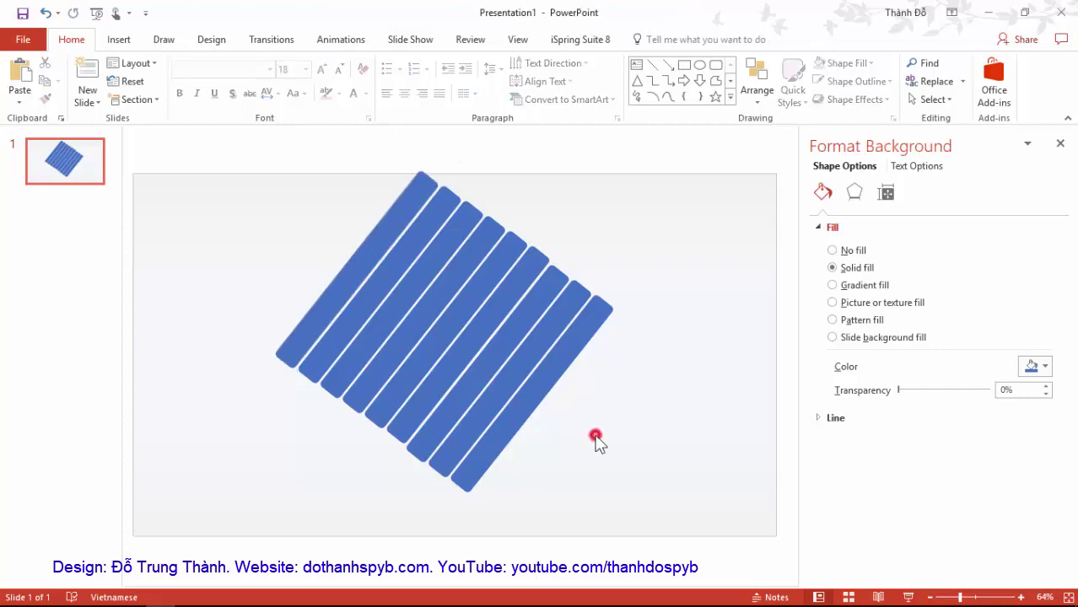
{"action": "left_click", "coordinate": [342, 285]}
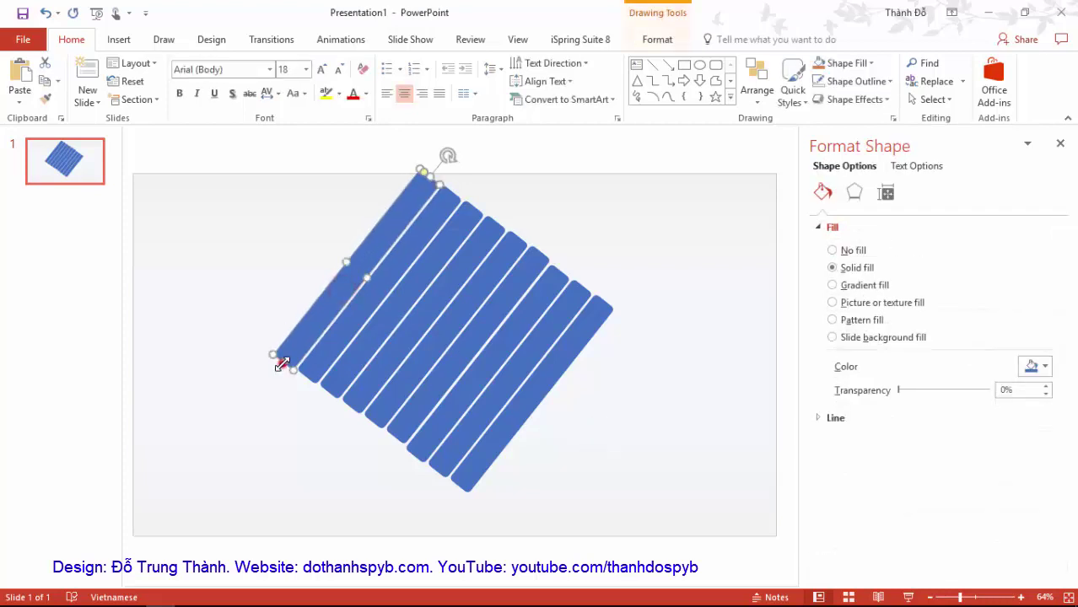
{"action": "left_click_drag", "start_coordinate": [282, 364], "coordinate": [297, 335]}
{"action": "mouse_move", "coordinate": [430, 179]}
{"action": "left_mouse_down"}
{"action": "mouse_move", "coordinate": [396, 206]}
{"action": "mouse_move", "coordinate": [438, 211]}
{"action": "left_mouse_up"}
{"action": "left_click", "coordinate": [414, 241]}
{"action": "left_click_drag", "start_coordinate": [301, 376], "coordinate": [319, 363]}
{"action": "left_click", "coordinate": [407, 301]}
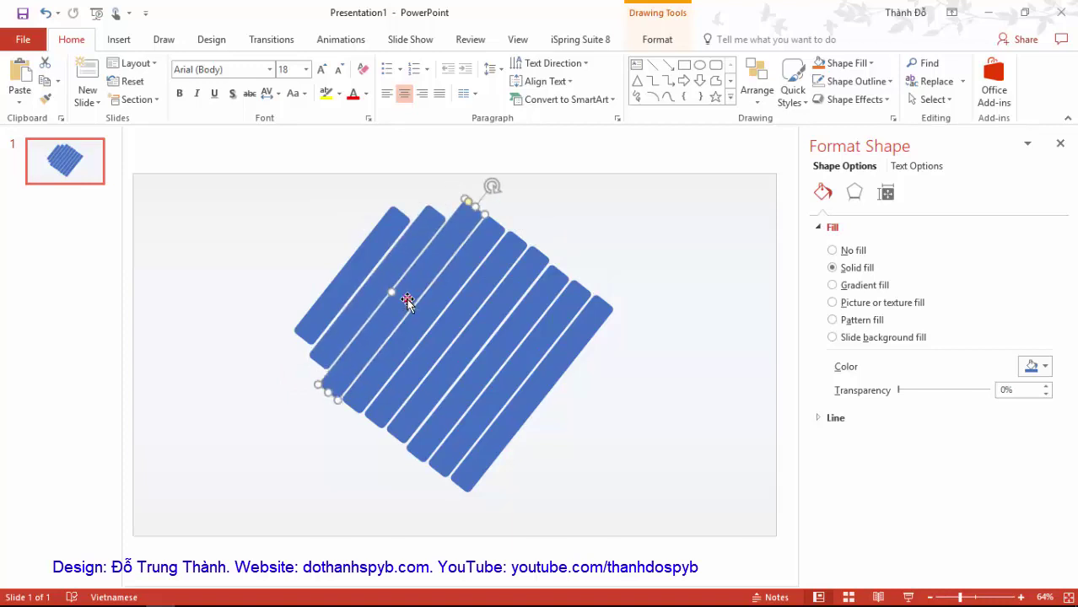
{"action": "left_click_drag", "start_coordinate": [472, 208], "coordinate": [445, 242]}
{"action": "left_click_drag", "start_coordinate": [329, 393], "coordinate": [351, 364]}
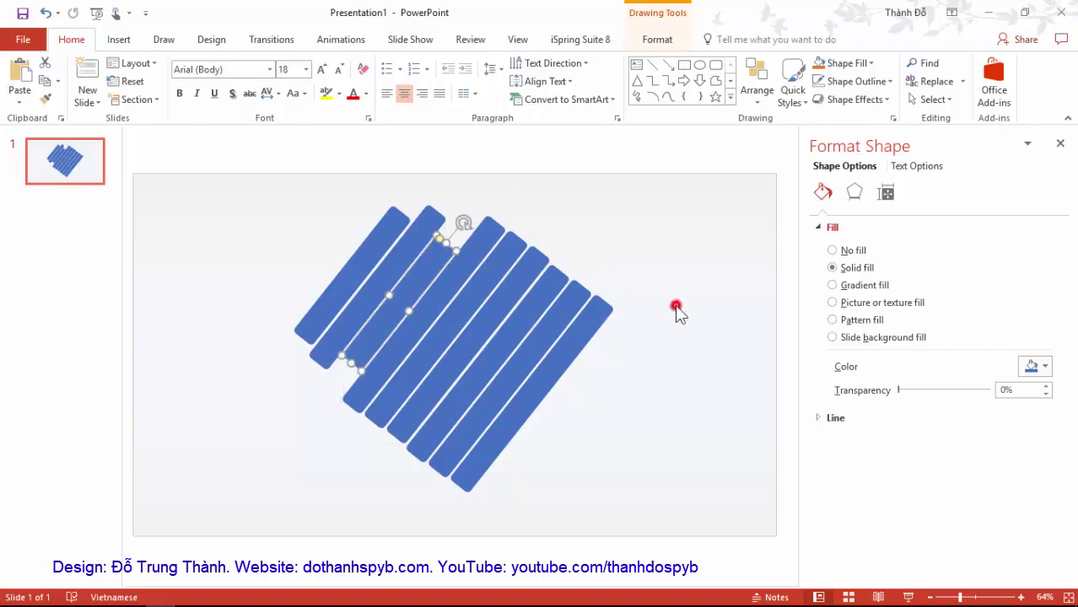
{"action": "left_click_drag", "start_coordinate": [675, 304], "coordinate": [396, 480]}
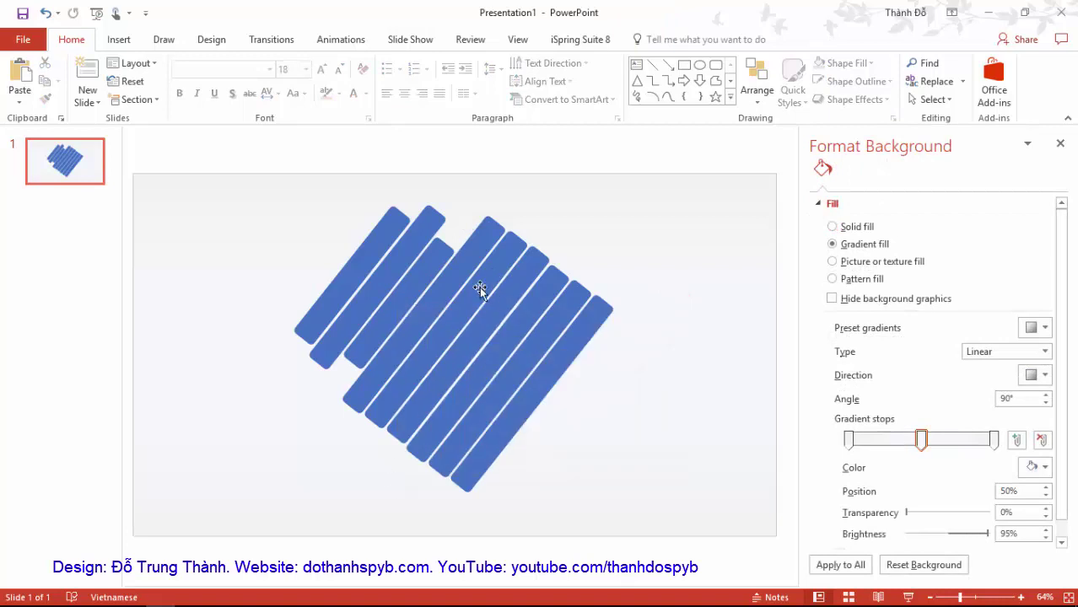
Shorten a middle stripe at both ends and slide it down along its row.
{"action": "left_click", "coordinate": [470, 329]}
{"action": "left_click", "coordinate": [486, 359], "text": "shift"}
{"action": "left_click", "coordinate": [509, 370], "text": "shift"}
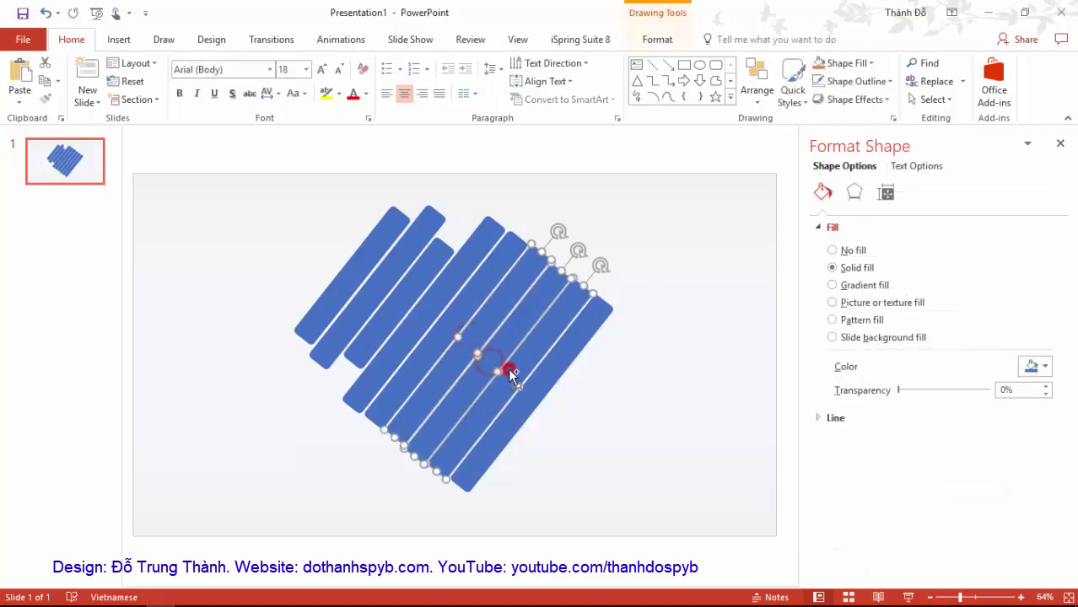
{"action": "left_click", "coordinate": [528, 392], "text": "shift"}
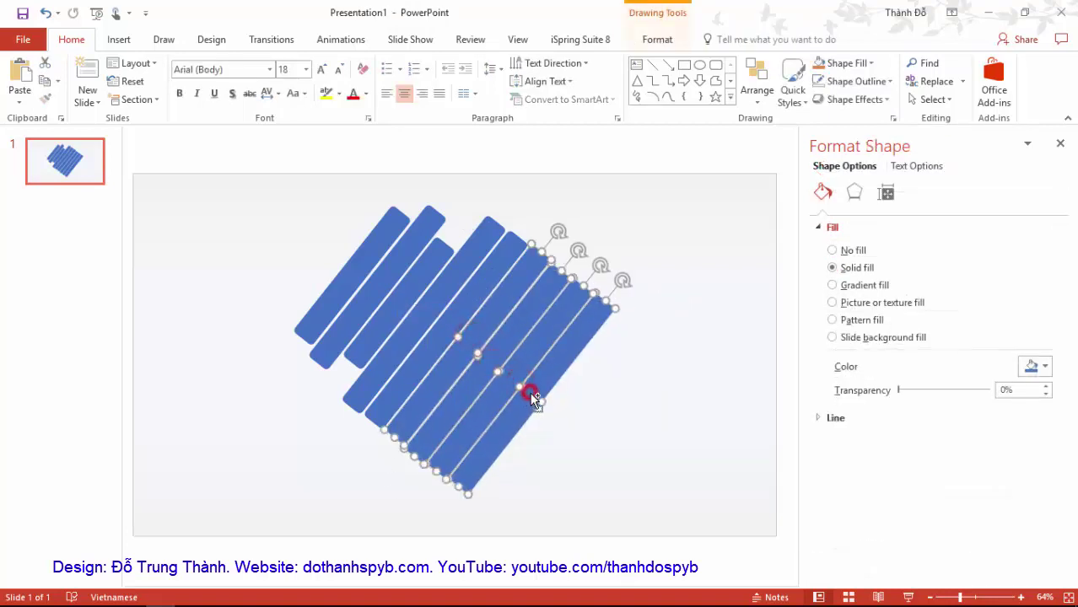
{"action": "left_click", "coordinate": [572, 402]}
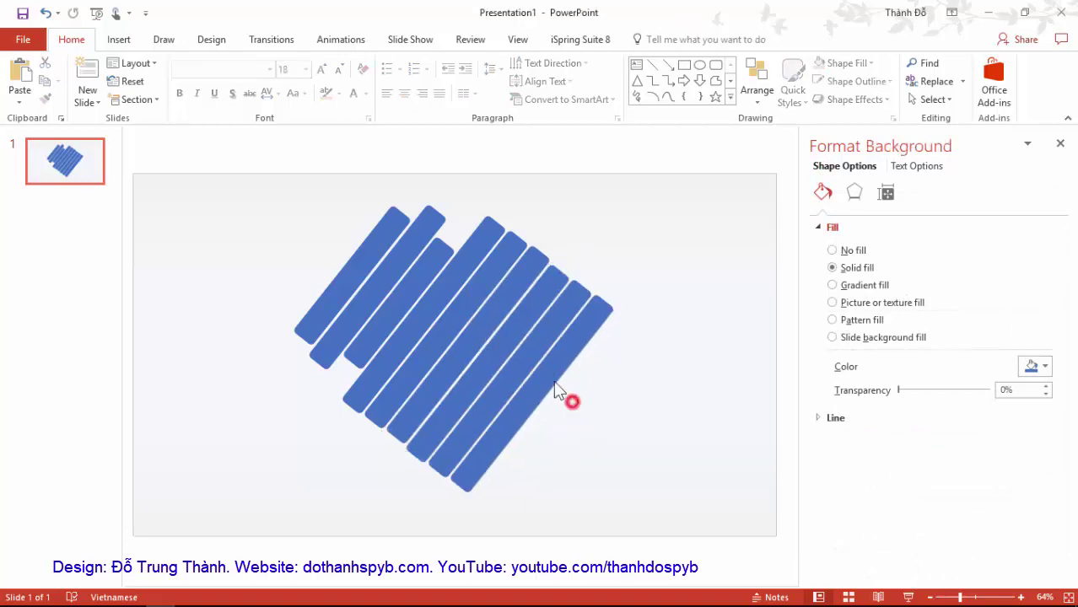
{"action": "left_click", "coordinate": [475, 268]}
{"action": "left_click_drag", "start_coordinate": [492, 226], "coordinate": [479, 241]}
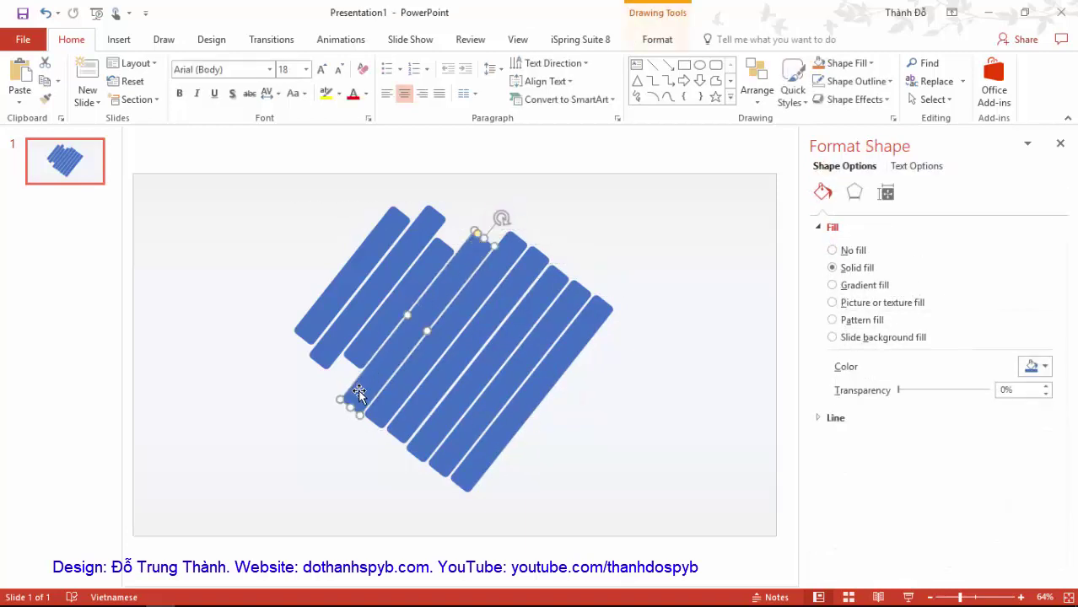
{"action": "left_click_drag", "start_coordinate": [350, 406], "coordinate": [359, 392]}
{"action": "mouse_move", "coordinate": [468, 250]}
{"action": "left_mouse_down"}
{"action": "mouse_move", "coordinate": [476, 289]}
{"action": "mouse_move", "coordinate": [495, 264]}
{"action": "left_mouse_up"}
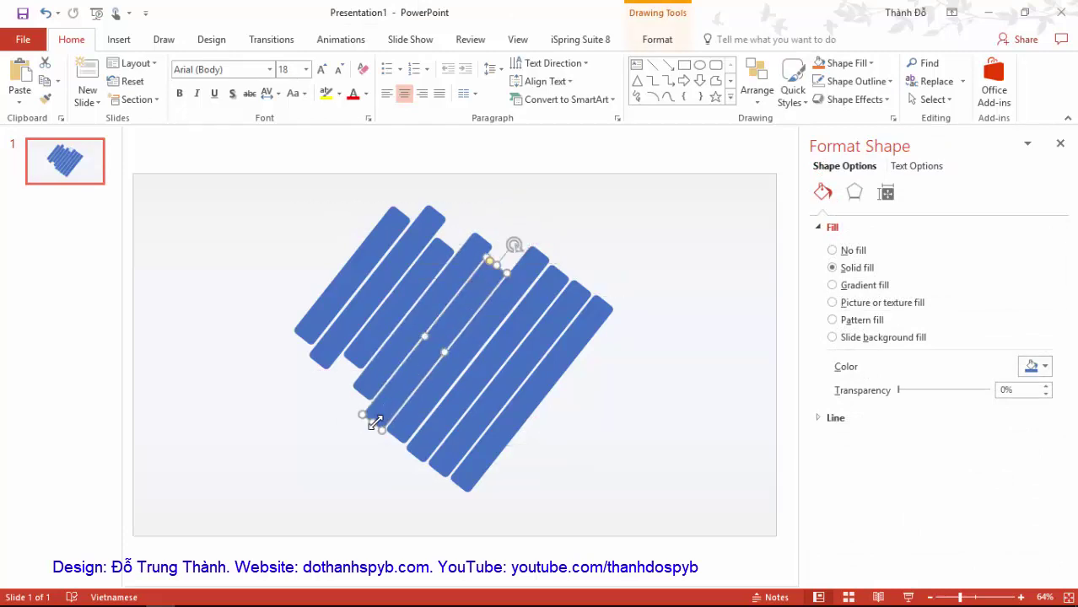
{"action": "left_click_drag", "start_coordinate": [375, 422], "coordinate": [396, 389]}
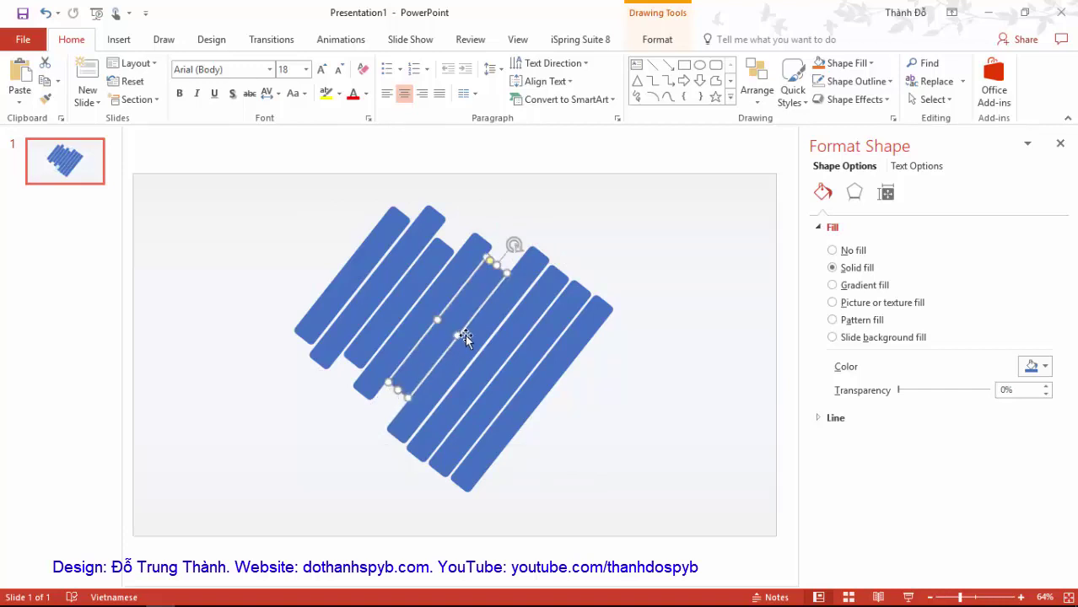
Trim and shift the neighbouring long stripe, and shorten the outermost stripe at both ends.
{"action": "left_click", "coordinate": [465, 338]}
{"action": "left_click_drag", "start_coordinate": [539, 252], "coordinate": [530, 270]}
{"action": "left_click_drag", "start_coordinate": [395, 437], "coordinate": [409, 416]}
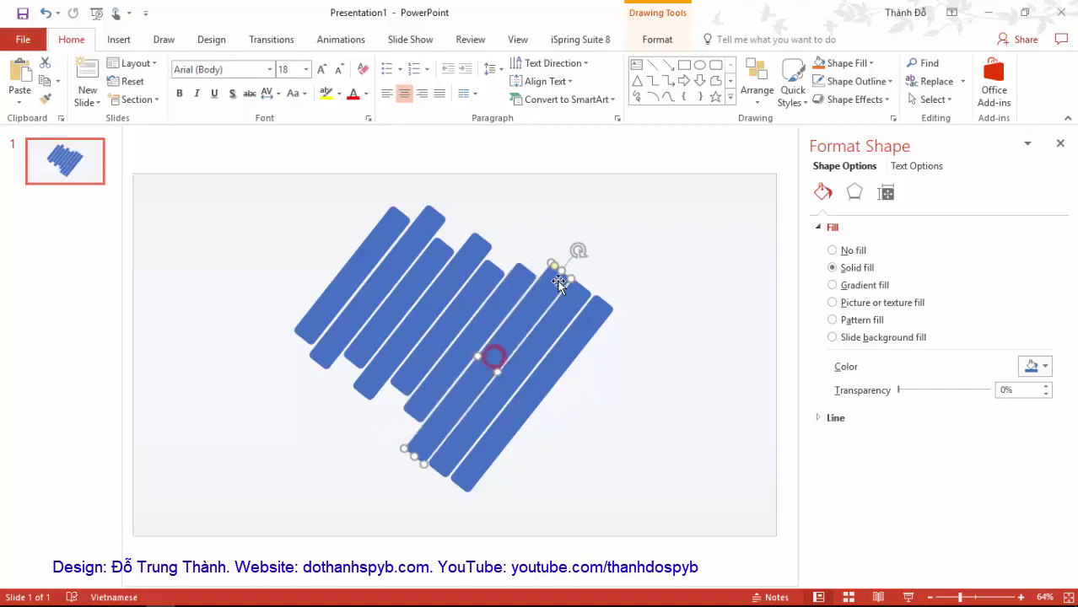
{"action": "mouse_move", "coordinate": [495, 358]}
{"action": "left_mouse_down"}
{"action": "mouse_move", "coordinate": [507, 386]}
{"action": "mouse_move", "coordinate": [533, 367]}
{"action": "left_mouse_up"}
{"action": "mouse_move", "coordinate": [558, 308]}
{"action": "left_mouse_down"}
{"action": "mouse_move", "coordinate": [581, 291]}
{"action": "mouse_move", "coordinate": [562, 295]}
{"action": "left_mouse_up"}
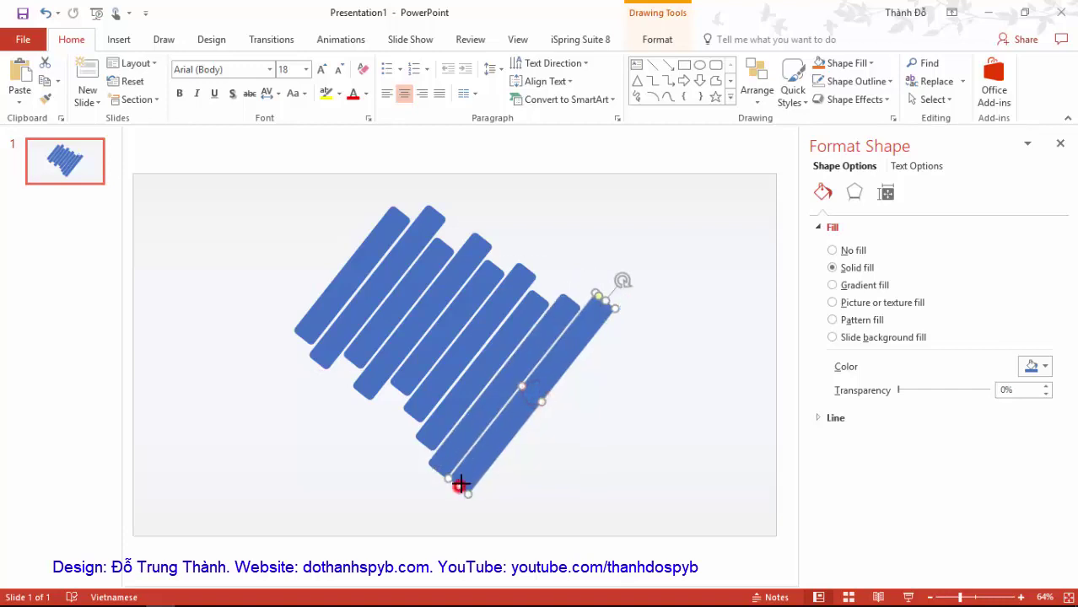
{"action": "left_click_drag", "start_coordinate": [447, 479], "coordinate": [484, 460]}
{"action": "left_click_drag", "start_coordinate": [603, 299], "coordinate": [576, 336]}
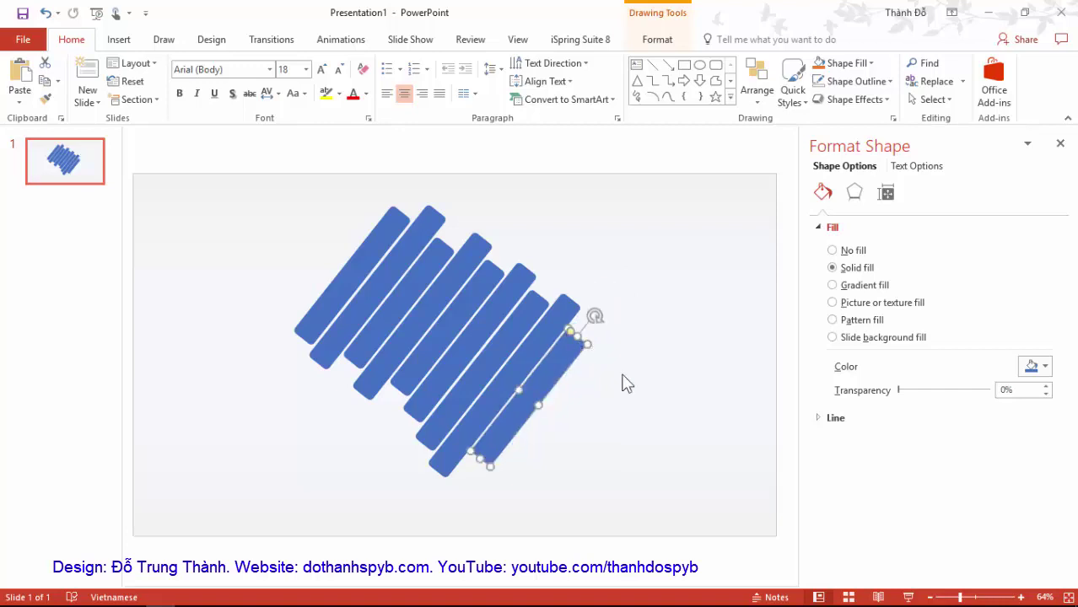
{"action": "left_click", "coordinate": [621, 374]}
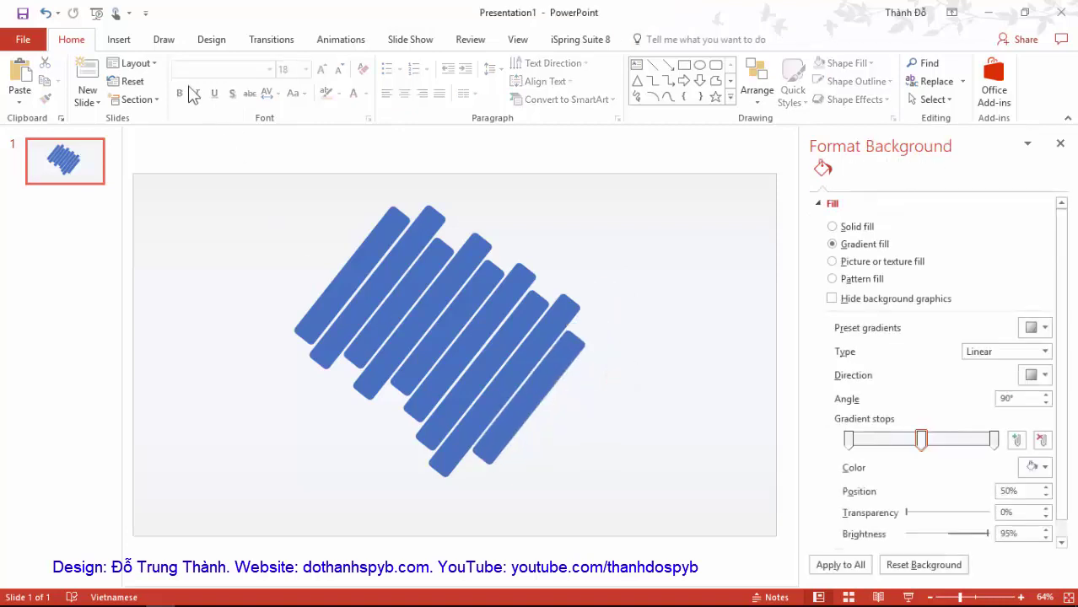
Draw a rectangle covering the whole slide with no outline.
{"action": "left_click", "coordinate": [118, 40]}
{"action": "left_click", "coordinate": [269, 95]}
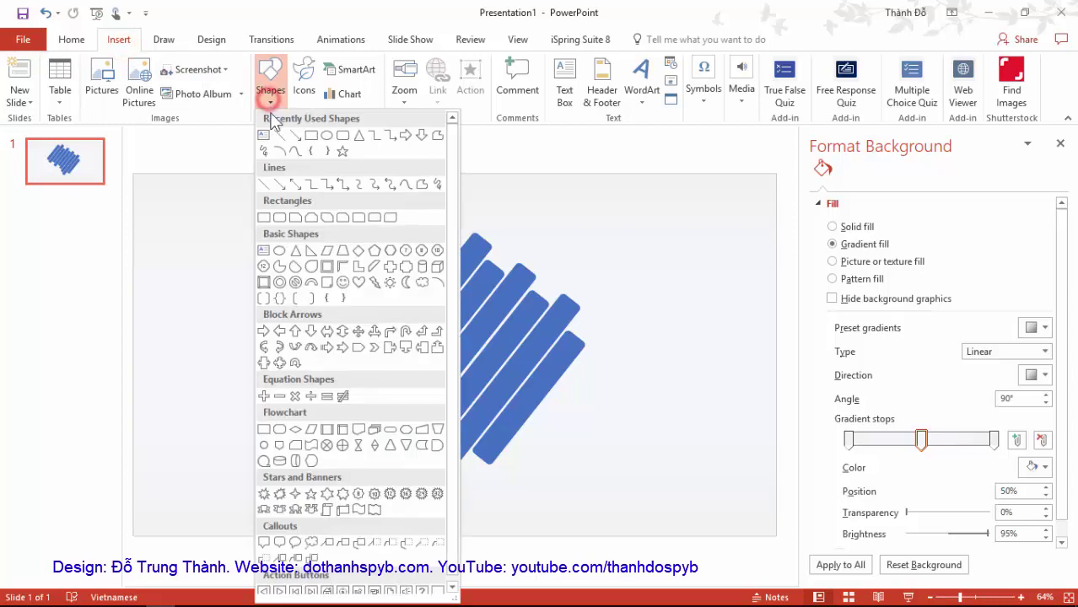
{"action": "left_click", "coordinate": [311, 135]}
{"action": "mouse_move", "coordinate": [133, 175]}
{"action": "left_mouse_down"}
{"action": "mouse_move", "coordinate": [400, 465]}
{"action": "mouse_move", "coordinate": [774, 541]}
{"action": "left_mouse_up"}
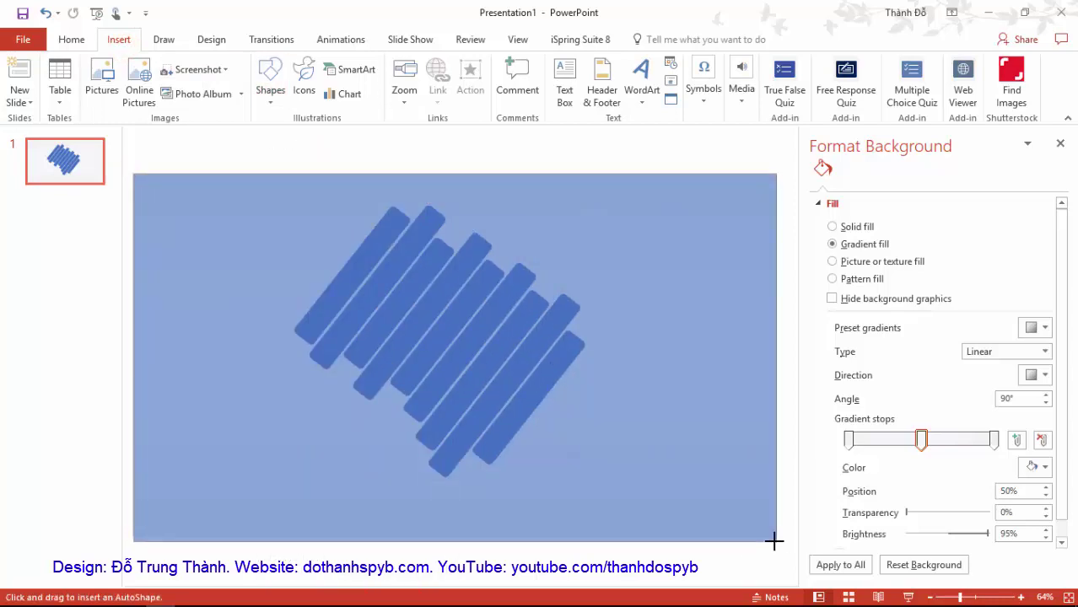
{"action": "left_click_drag", "start_coordinate": [774, 541], "coordinate": [776, 537]}
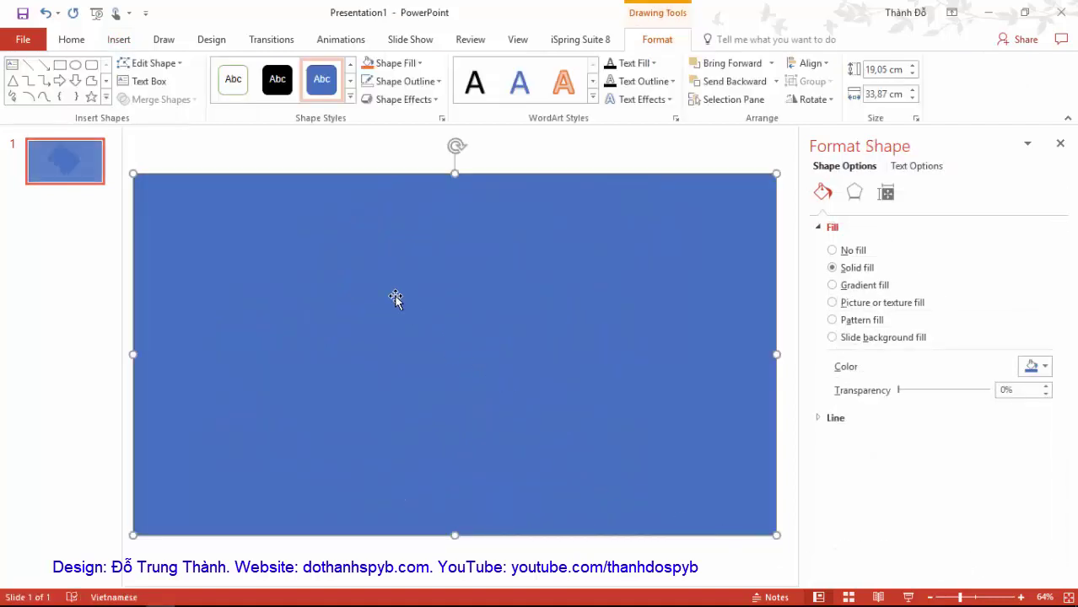
{"action": "left_click", "coordinate": [408, 81]}
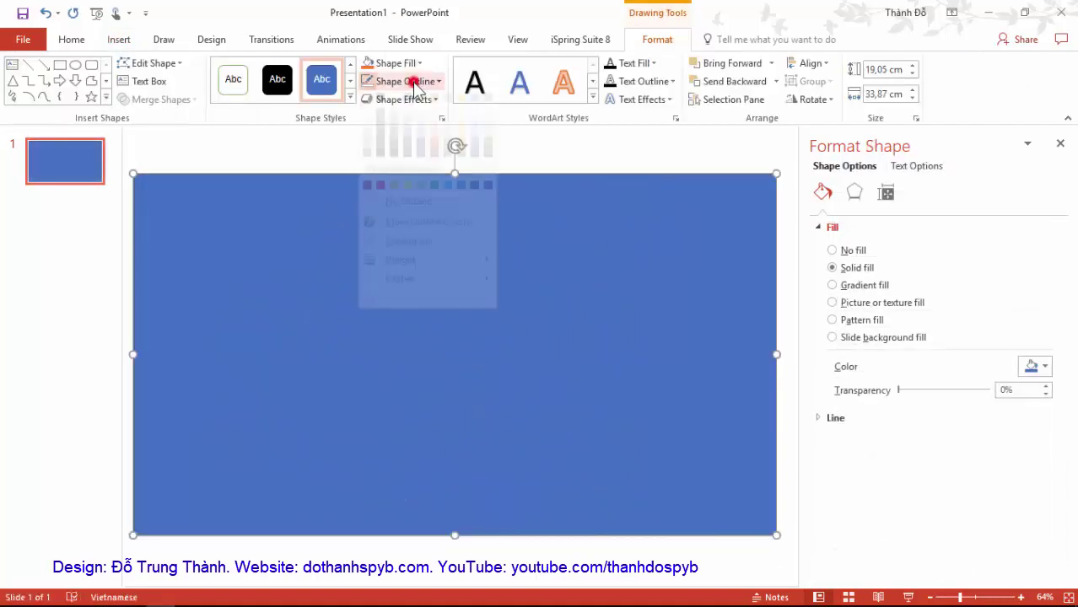
{"action": "left_click", "coordinate": [414, 223]}
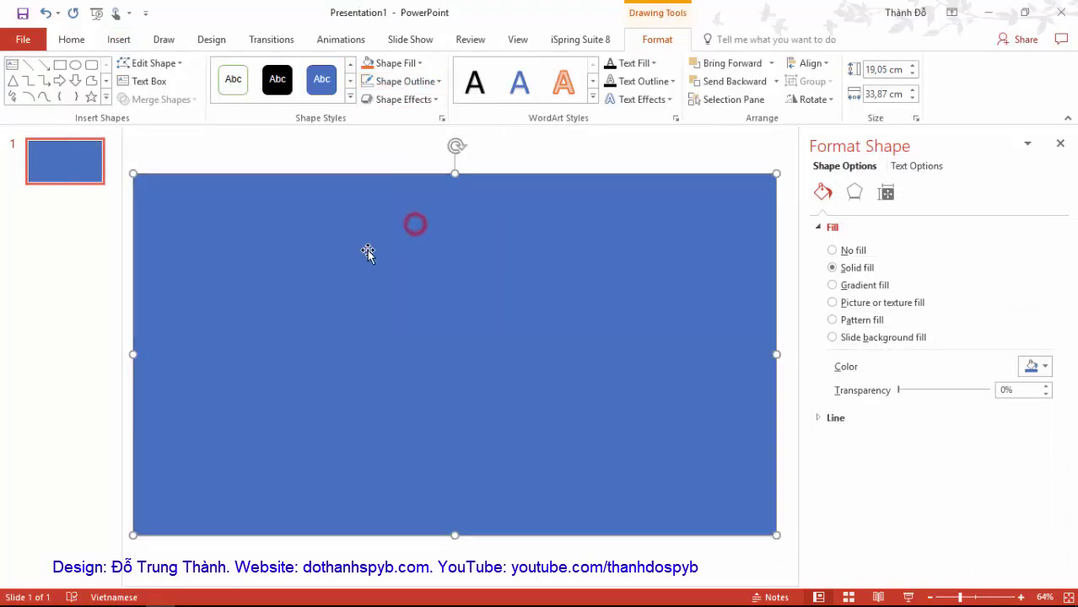
Select everything and Combine the rectangle with the stripes into one shape.
{"action": "key", "text": "ctrl+a"}
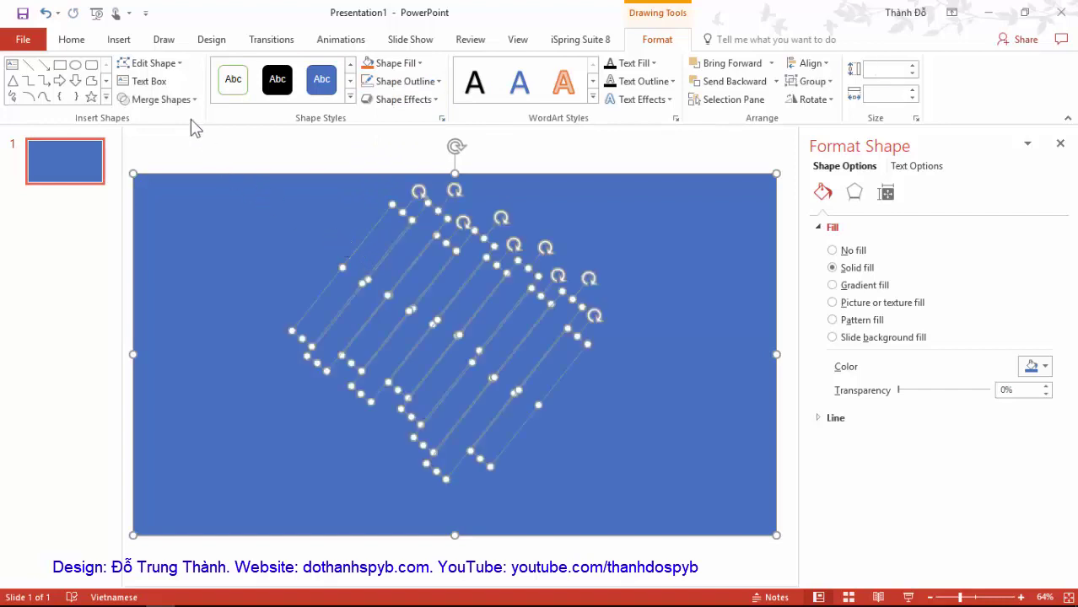
{"action": "left_click", "coordinate": [181, 100]}
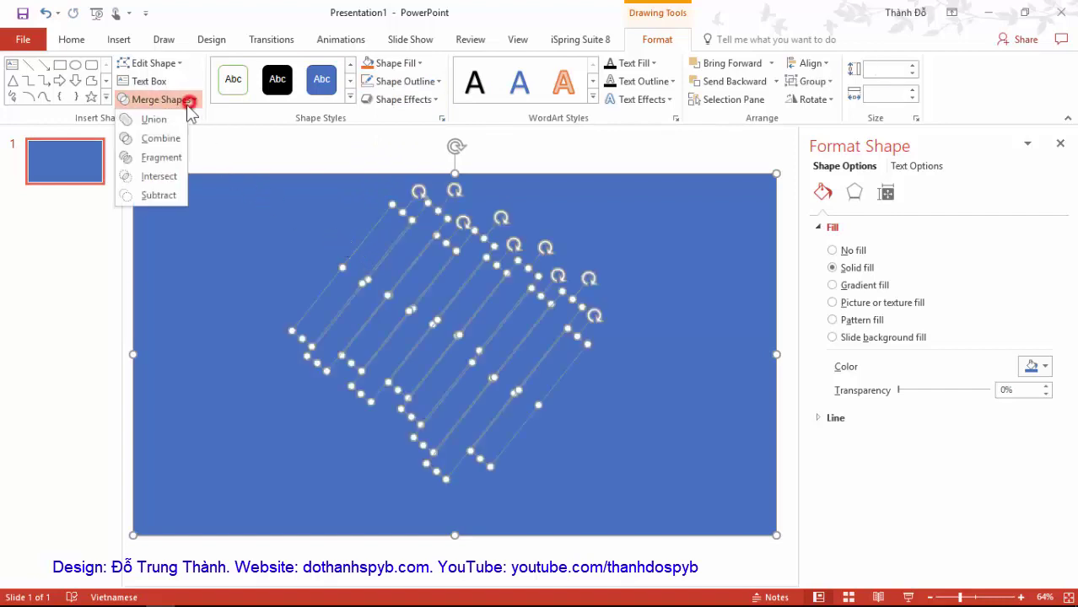
{"action": "left_click", "coordinate": [156, 144]}
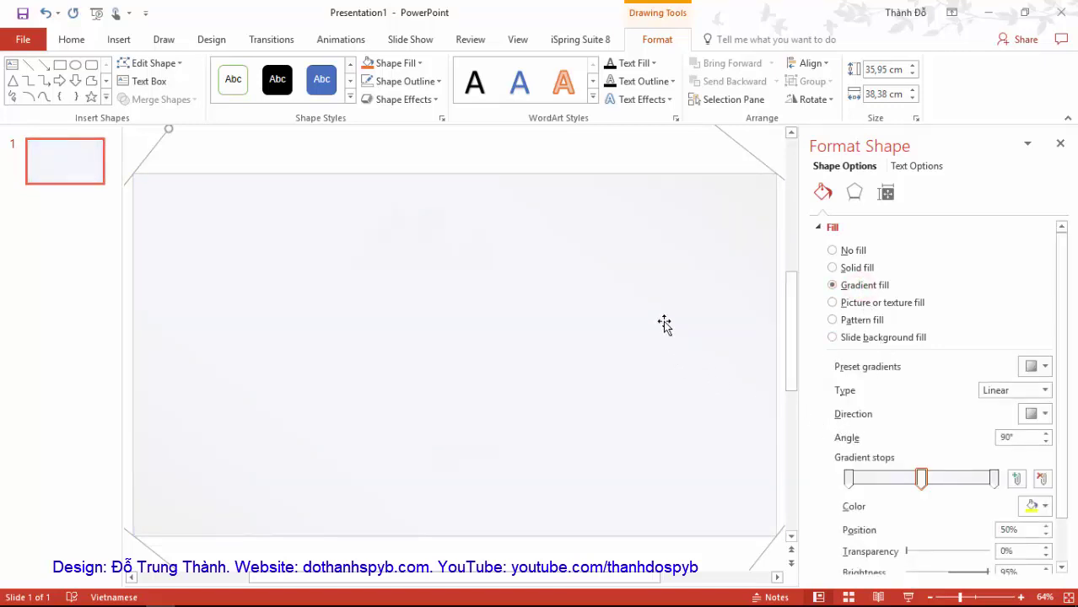
Search online pictures for 'people office' and insert the photo of three colleagues at a laptop.
{"action": "left_click", "coordinate": [647, 301]}
{"action": "left_click", "coordinate": [116, 40]}
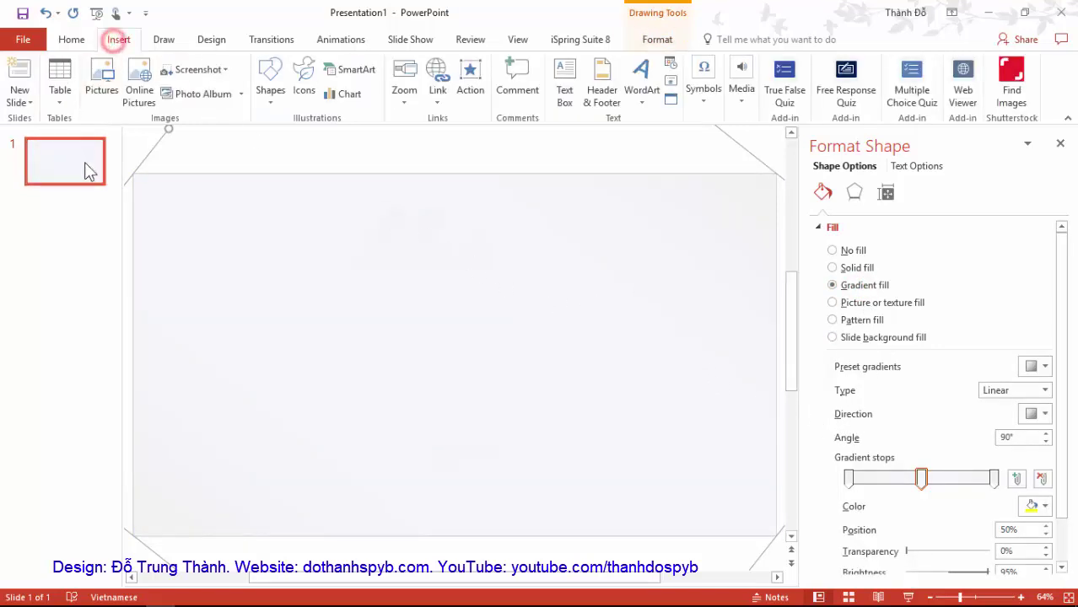
{"action": "left_click", "coordinate": [139, 90]}
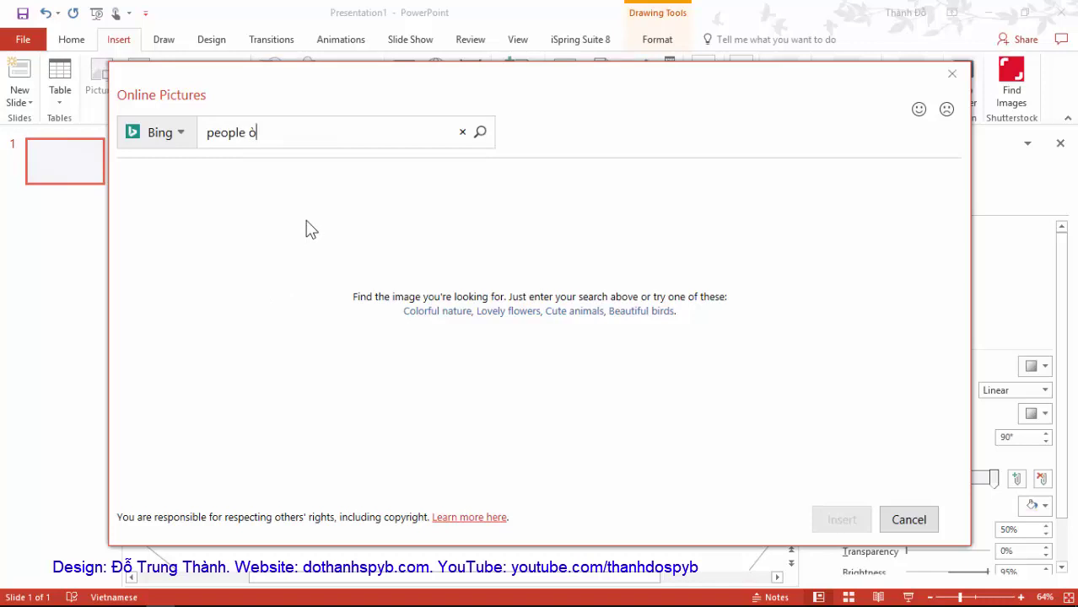
{"action": "key", "text": "Return"}
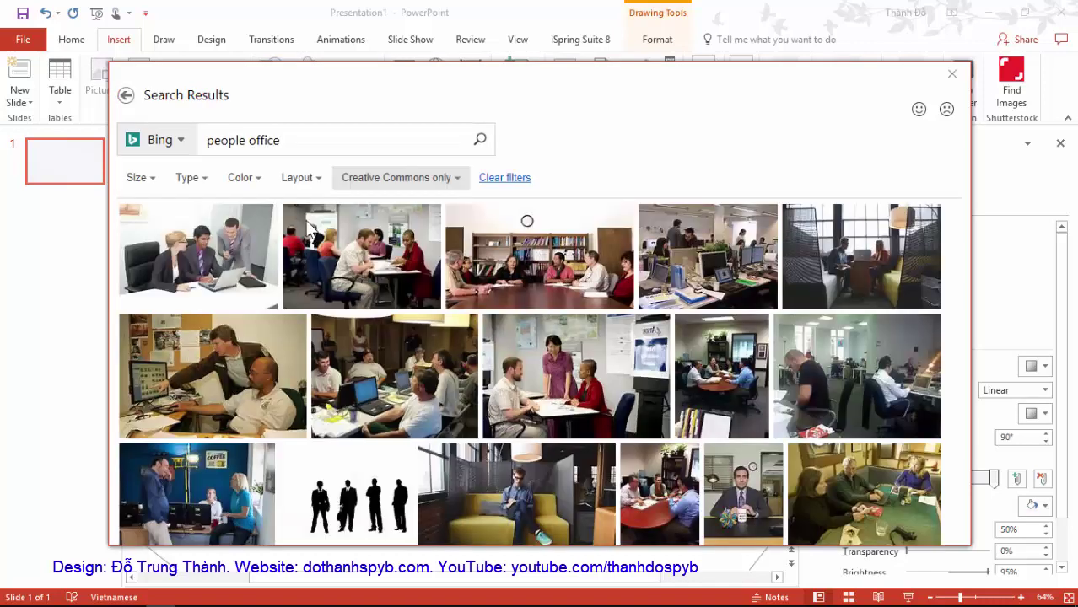
{"action": "left_click", "coordinate": [223, 251]}
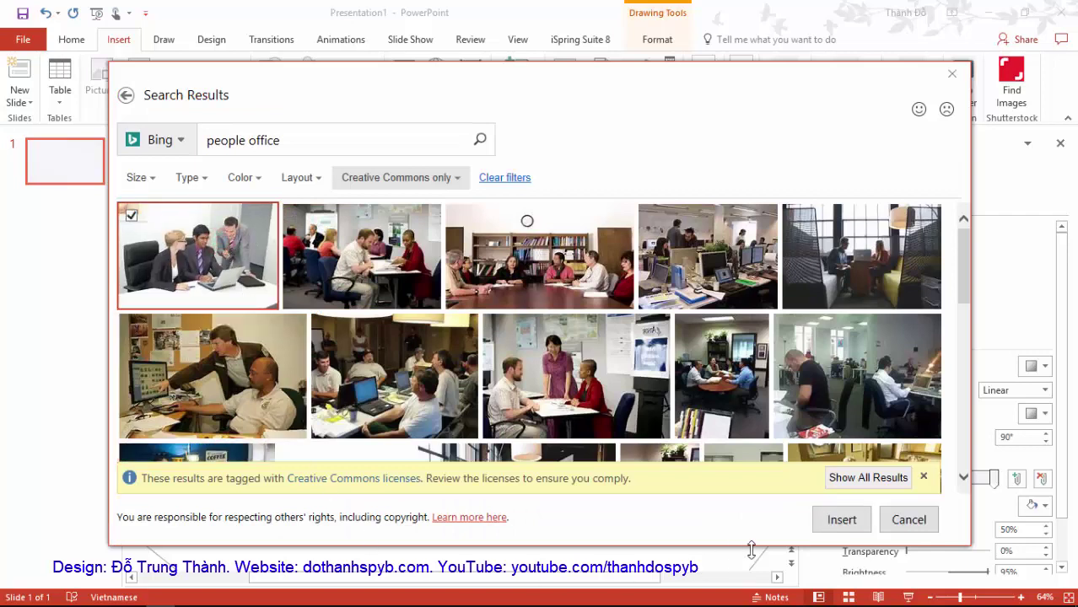
{"action": "left_click", "coordinate": [837, 519]}
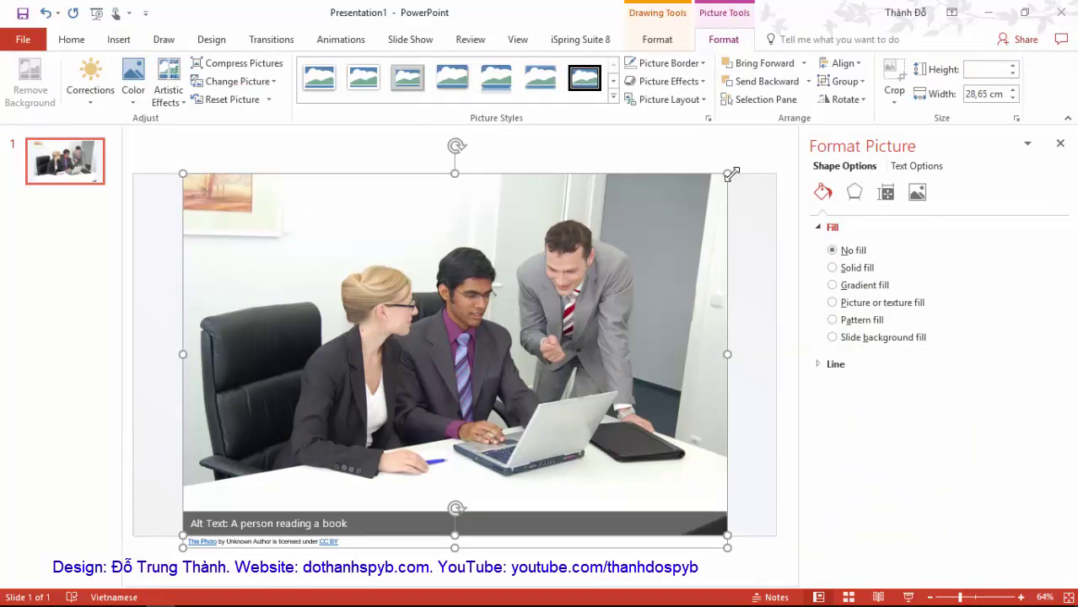
Shrink the office photo from two corners and delete its licence caption.
{"action": "left_click_drag", "start_coordinate": [727, 173], "coordinate": [692, 199]}
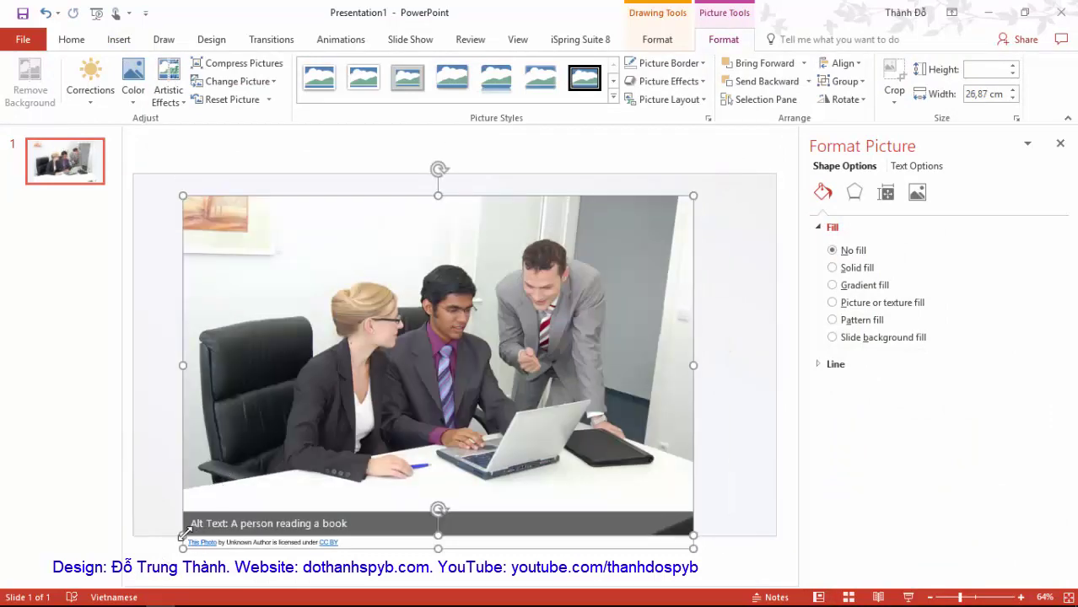
{"action": "left_click_drag", "start_coordinate": [183, 534], "coordinate": [226, 497]}
{"action": "left_click", "coordinate": [272, 542]}
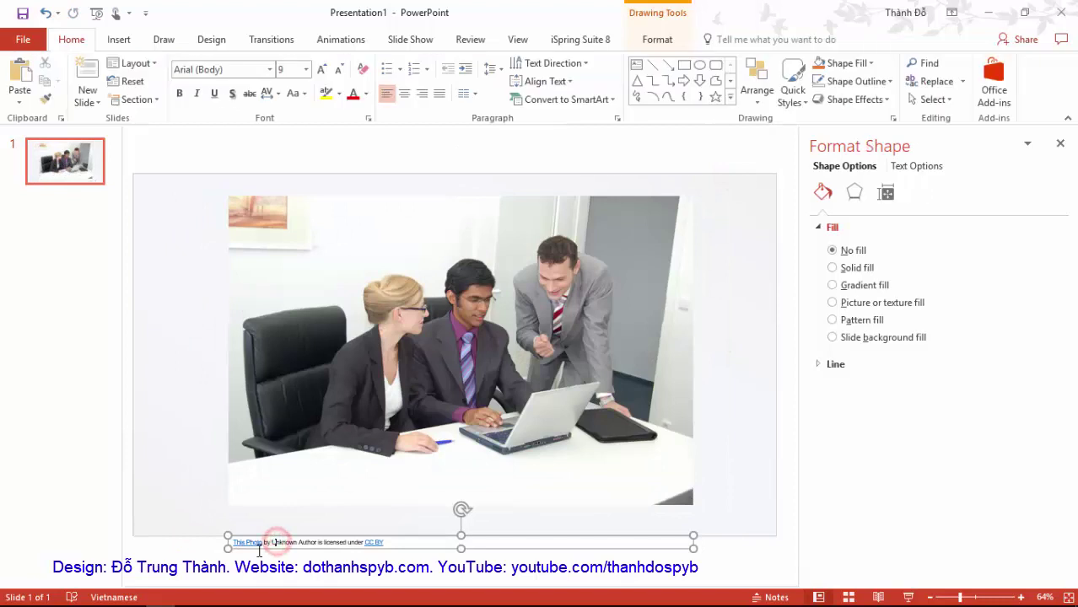
{"action": "key", "text": "Delete"}
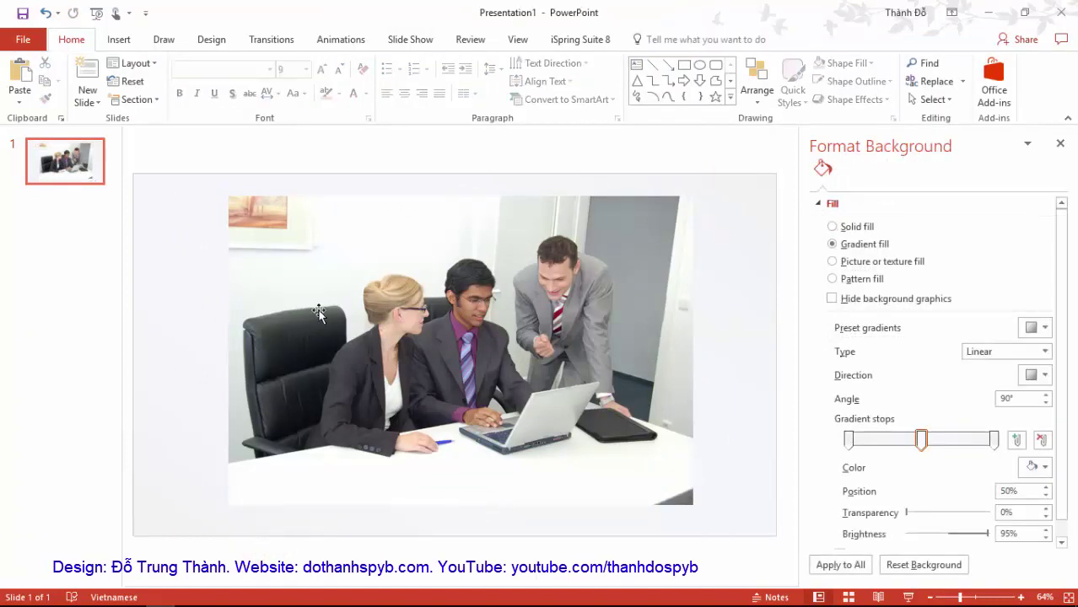
Place the photo behind the merged shape so it shows through the stripes, then shift it slightly left.
{"action": "left_click", "coordinate": [332, 285]}
{"action": "right_click", "coordinate": [334, 287]}
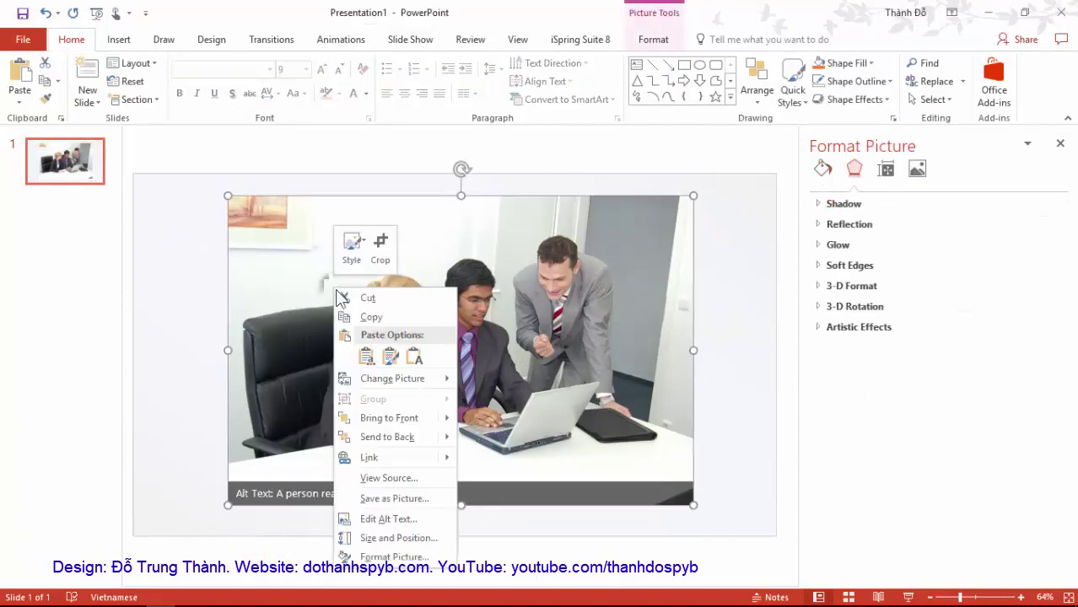
{"action": "left_click", "coordinate": [378, 438]}
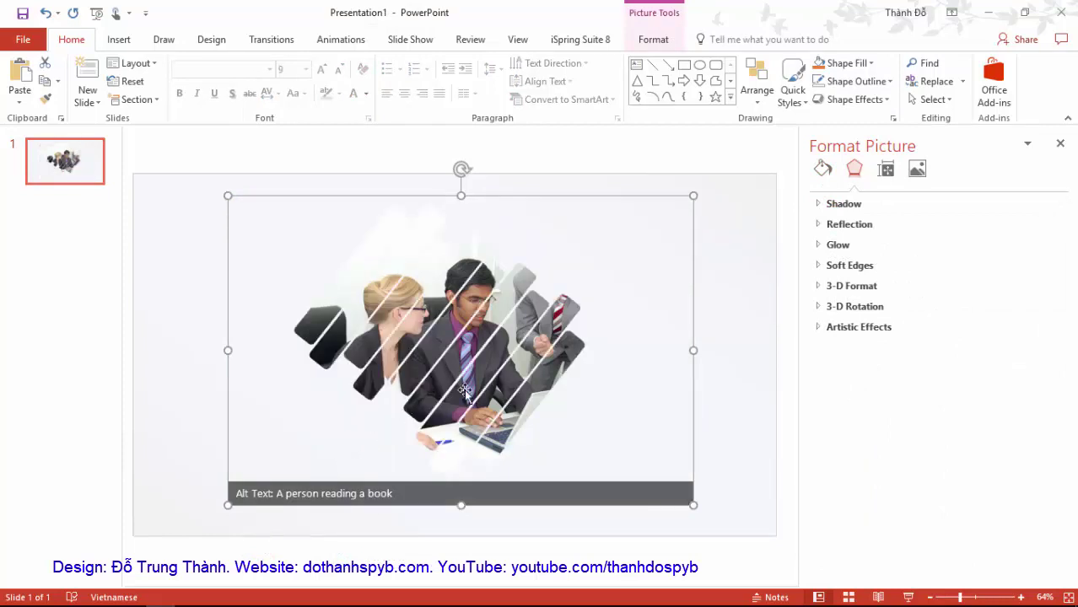
{"action": "left_click_drag", "start_coordinate": [694, 196], "coordinate": [653, 221]}
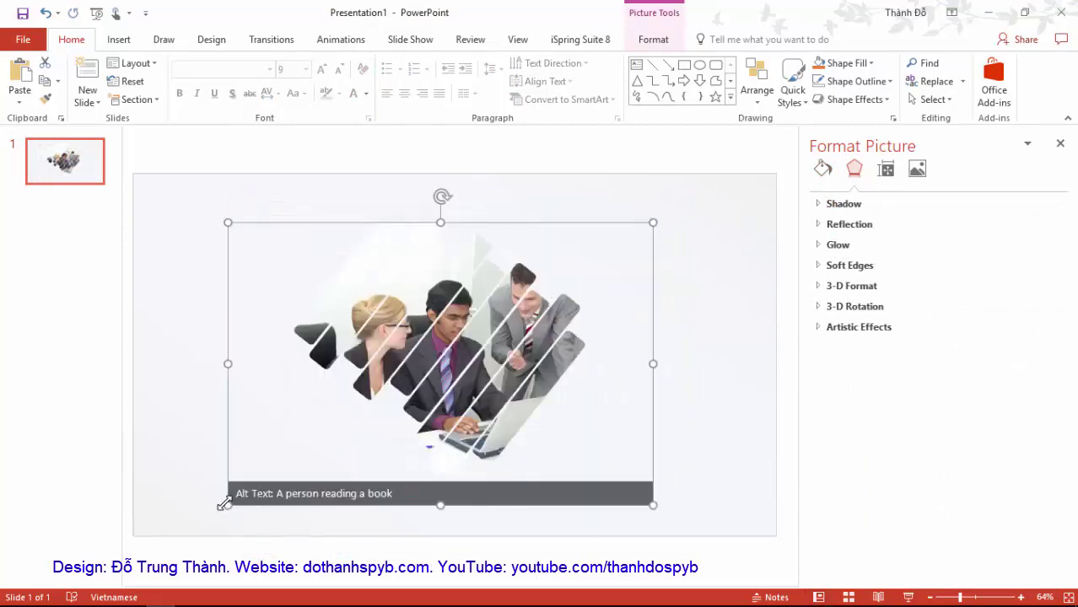
{"action": "left_click_drag", "start_coordinate": [225, 505], "coordinate": [252, 489]}
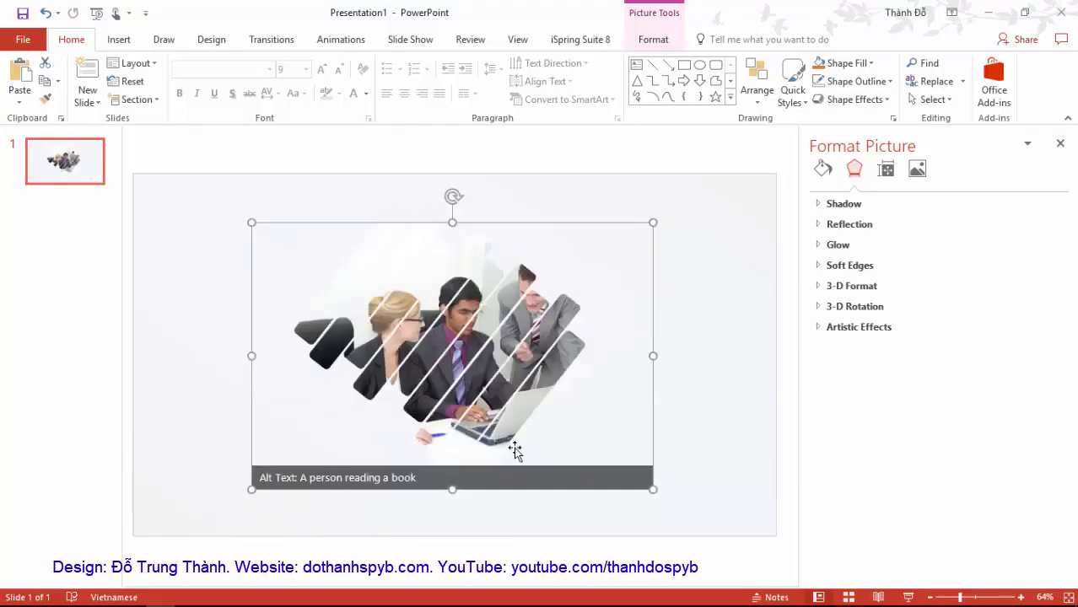
{"action": "left_click", "coordinate": [582, 443]}
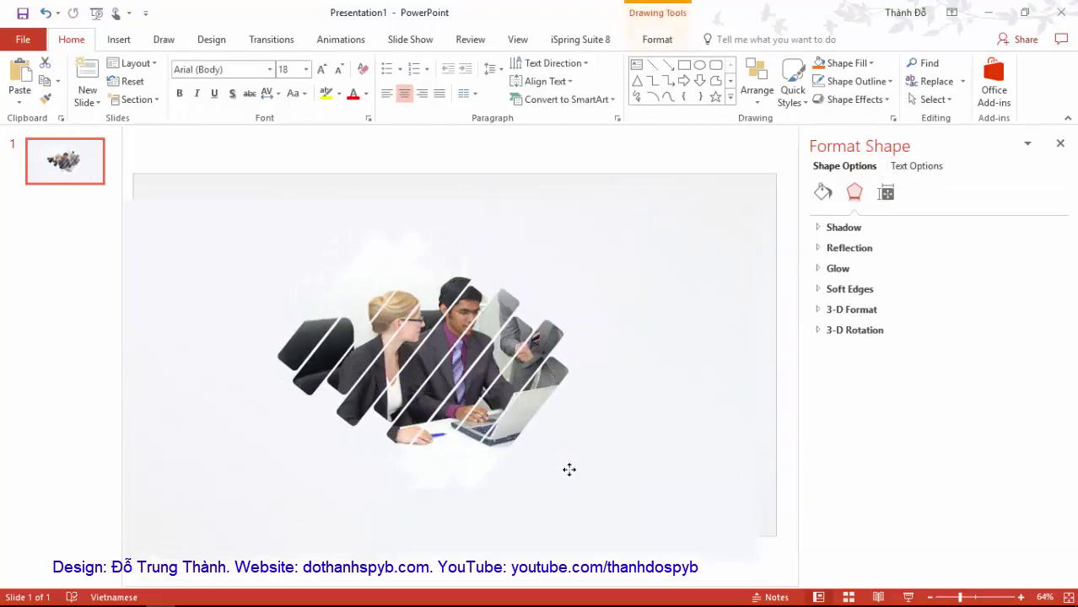
{"action": "key", "text": "ctrl+z"}
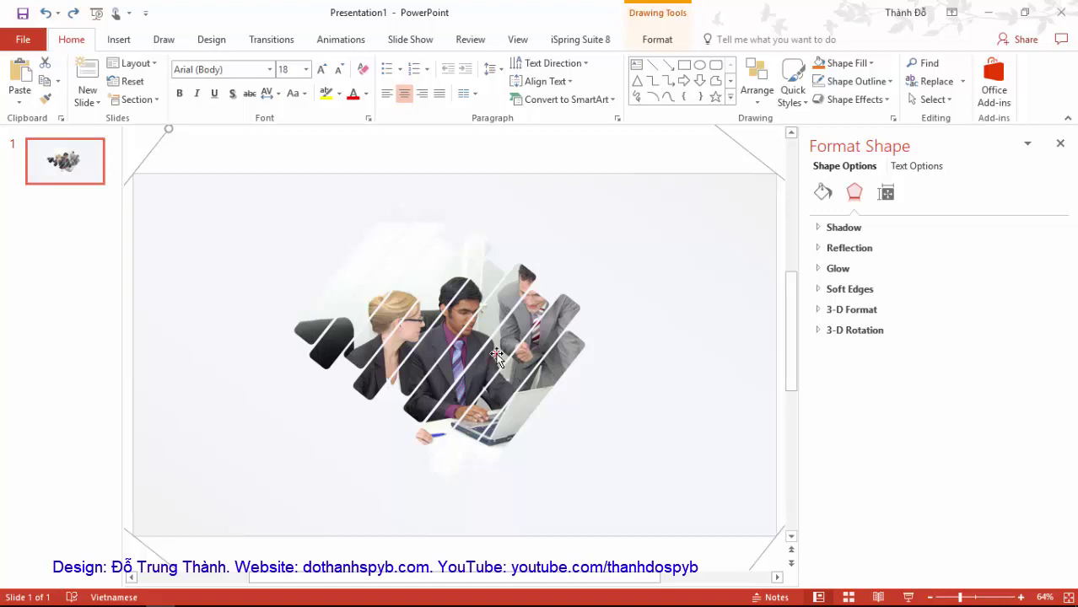
{"action": "left_click", "coordinate": [497, 356]}
{"action": "mouse_move", "coordinate": [491, 356]}
{"action": "left_mouse_down"}
{"action": "mouse_move", "coordinate": [465, 348]}
{"action": "mouse_move", "coordinate": [472, 335]}
{"action": "mouse_move", "coordinate": [481, 362]}
{"action": "mouse_move", "coordinate": [471, 363]}
{"action": "left_mouse_up"}
{"action": "left_click", "coordinate": [679, 432]}
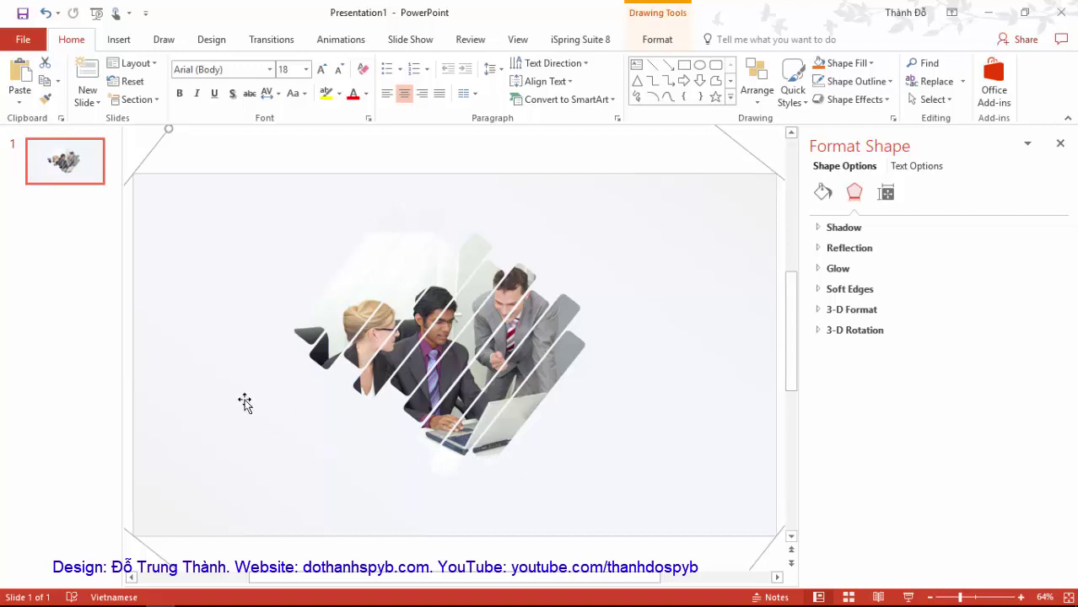
Draw an outline-free blue right triangle in the lower-left corner, sized 13.64 × 20.36 cm.
{"action": "left_click", "coordinate": [118, 39]}
{"action": "left_click", "coordinate": [270, 85]}
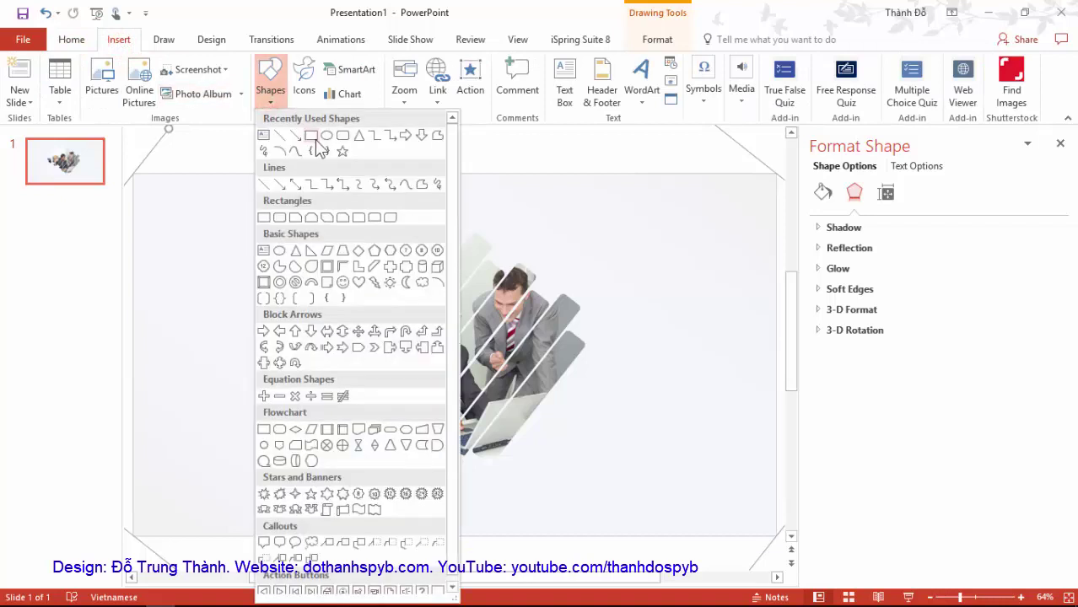
{"action": "left_click", "coordinate": [308, 253]}
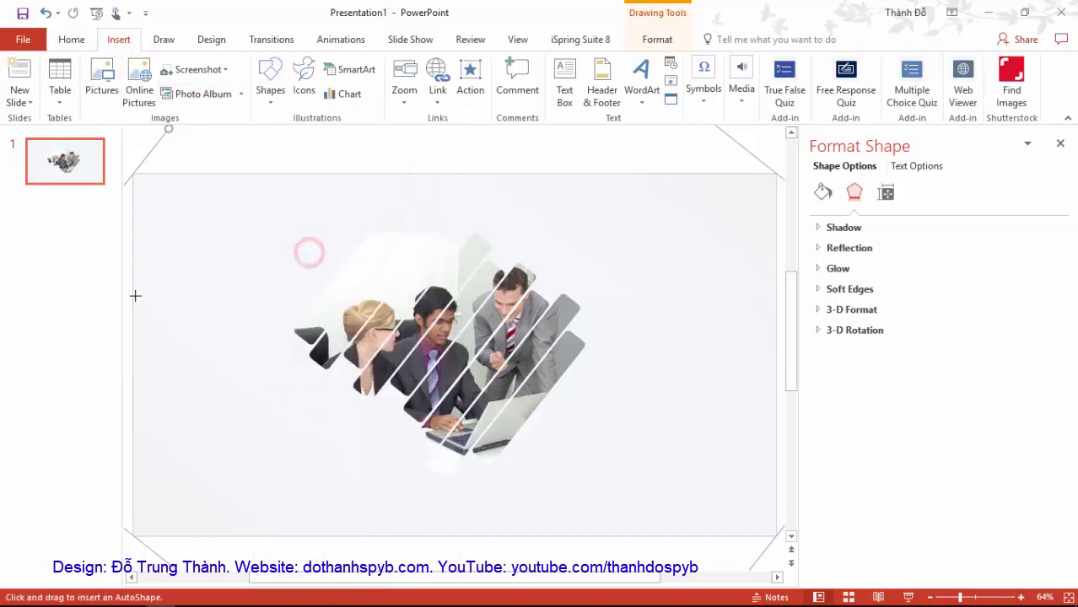
{"action": "mouse_move", "coordinate": [133, 266]}
{"action": "left_mouse_down"}
{"action": "mouse_move", "coordinate": [469, 541]}
{"action": "mouse_move", "coordinate": [511, 533]}
{"action": "left_mouse_up"}
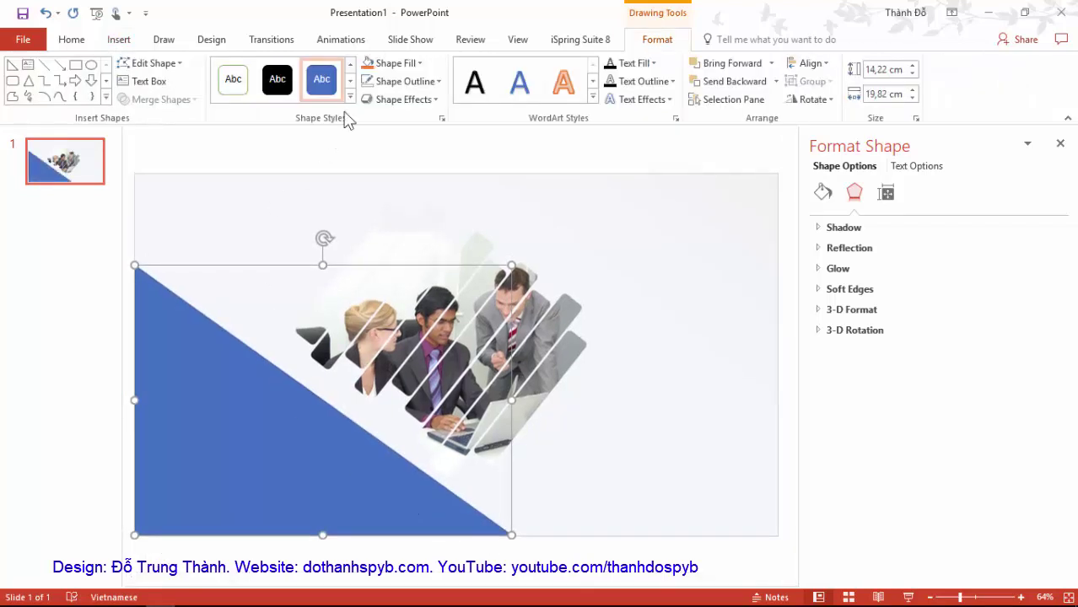
{"action": "left_click", "coordinate": [430, 82]}
{"action": "left_click", "coordinate": [404, 219]}
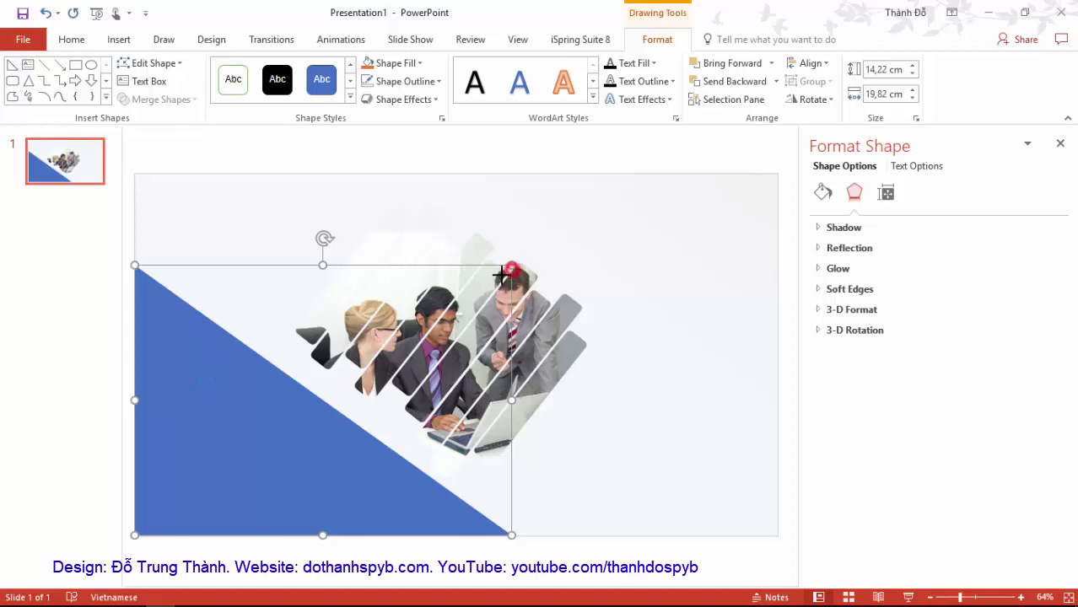
{"action": "left_click_drag", "start_coordinate": [501, 274], "coordinate": [522, 275]}
{"action": "left_click", "coordinate": [243, 413]}
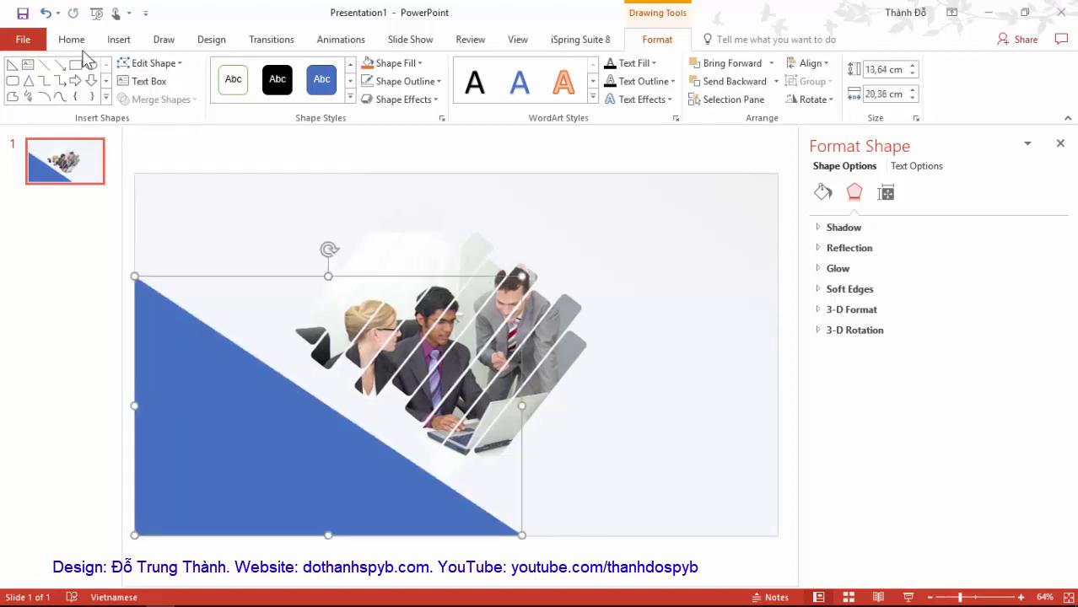
{"action": "left_click", "coordinate": [115, 40]}
Add a first-style WordArt on the blue triangle, shrink it, and type the designer credit line.
{"action": "left_click", "coordinate": [639, 84]}
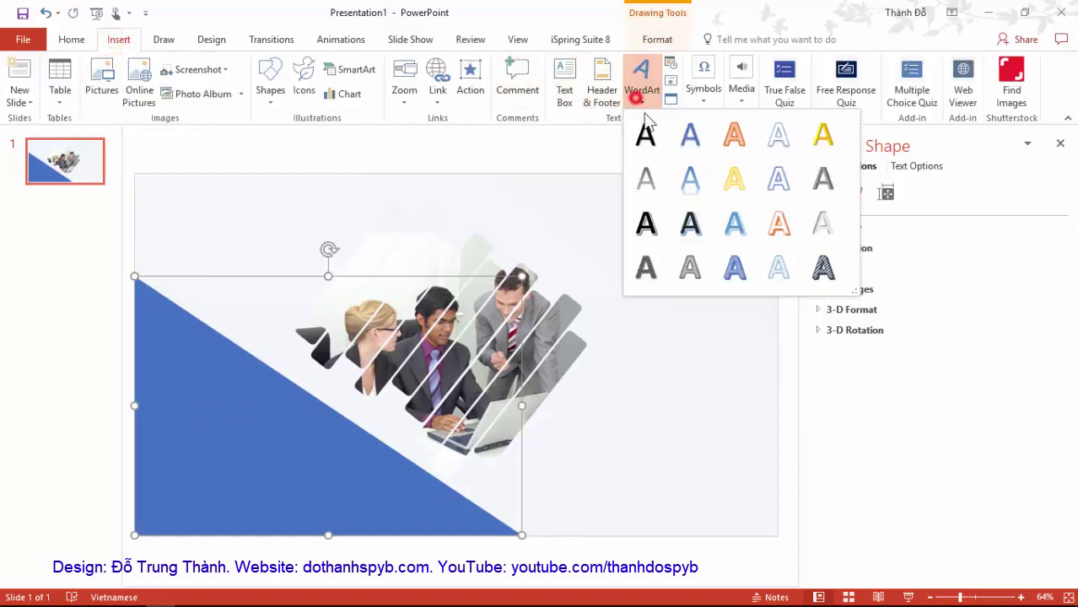
{"action": "left_click", "coordinate": [646, 136]}
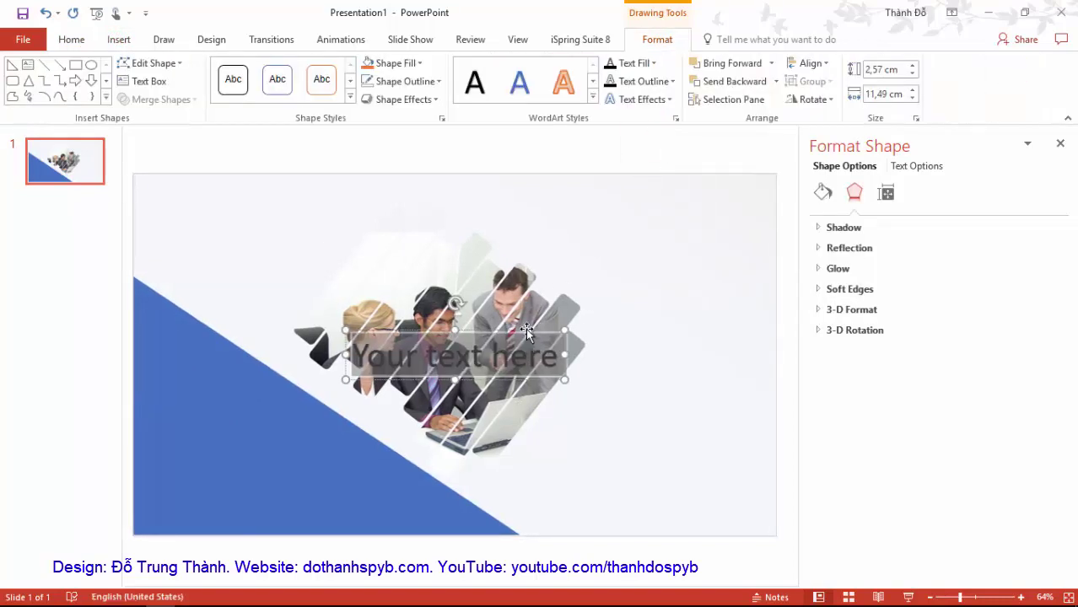
{"action": "left_click_drag", "start_coordinate": [526, 328], "coordinate": [308, 427]}
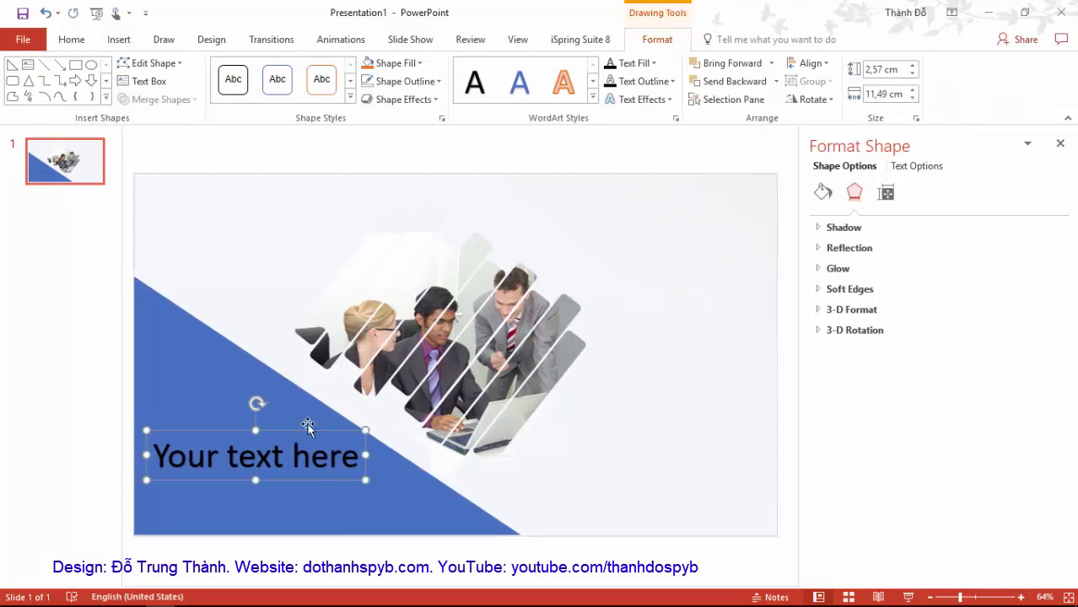
{"action": "key", "text": "ctrl+bracketleft"}
{"action": "key", "text": "ctrl+bracketleft"}
{"action": "key", "text": "ctrl+bracketleft"}
{"action": "key", "text": "ctrl+bracketleft"}
{"action": "key", "text": "ctrl+bracketleft"}
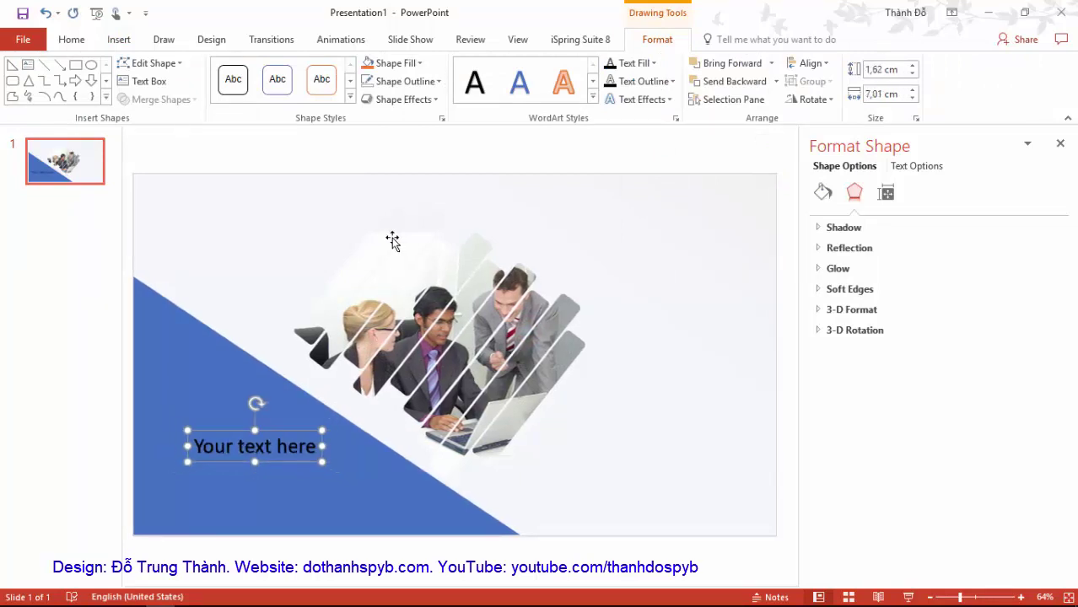
{"action": "triple_click", "coordinate": [287, 448]}
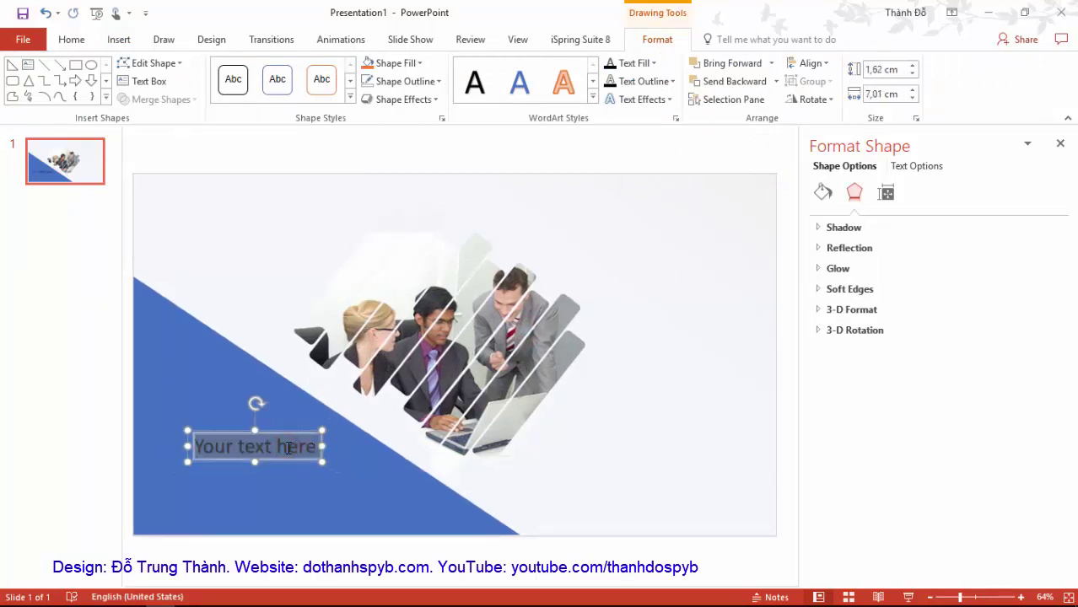
{"action": "type", "text": "Desig"}
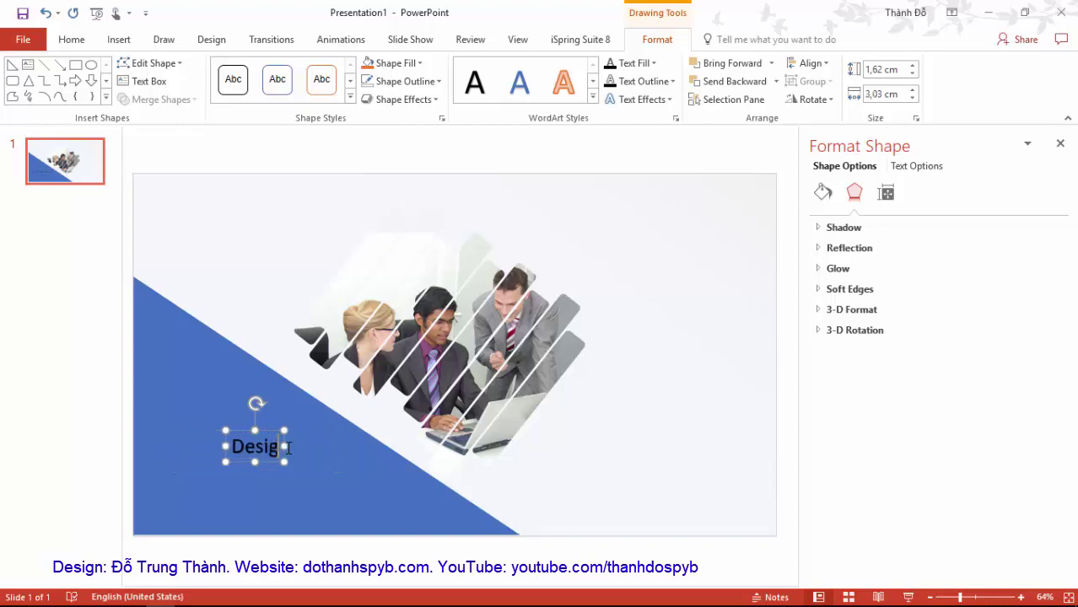
{"action": "type", "text": "n: Đỗ"}
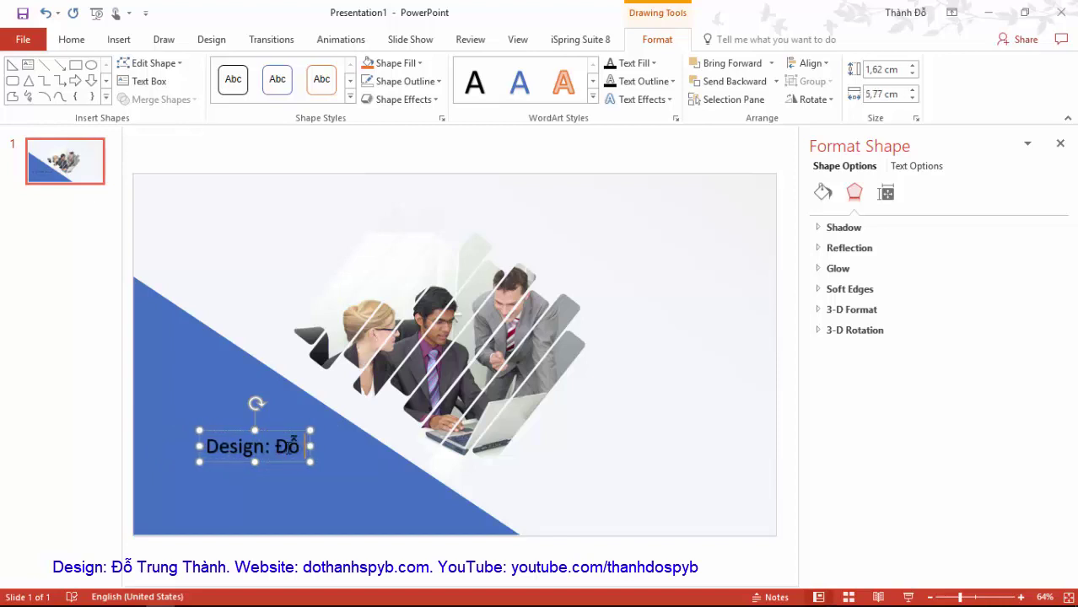
{"action": "type", "text": " Trung Thành"}
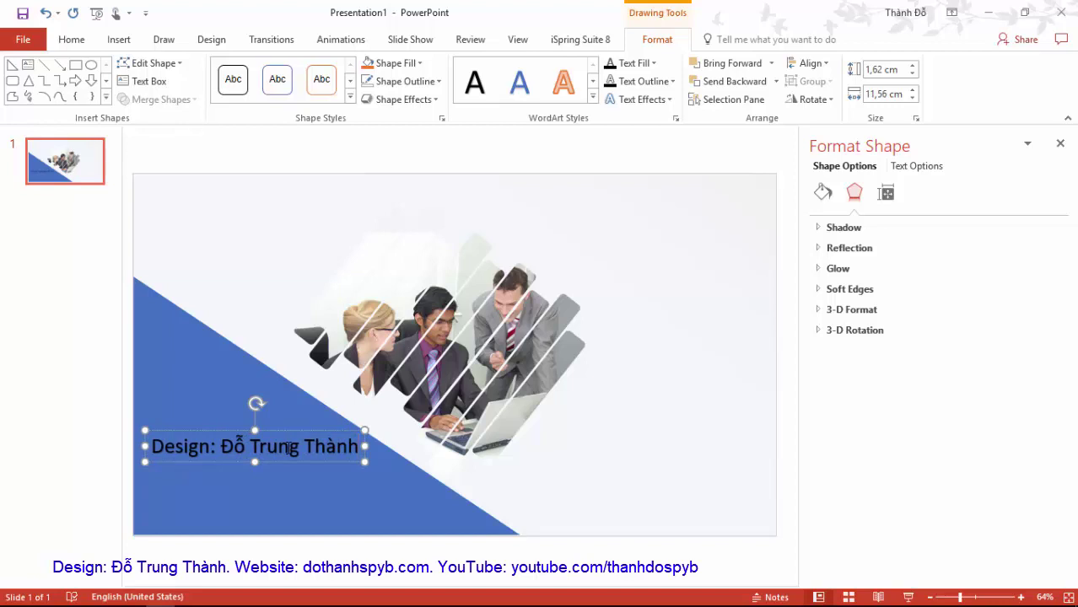
Give the triangle a brighter blue fill.
{"action": "left_click", "coordinate": [264, 505]}
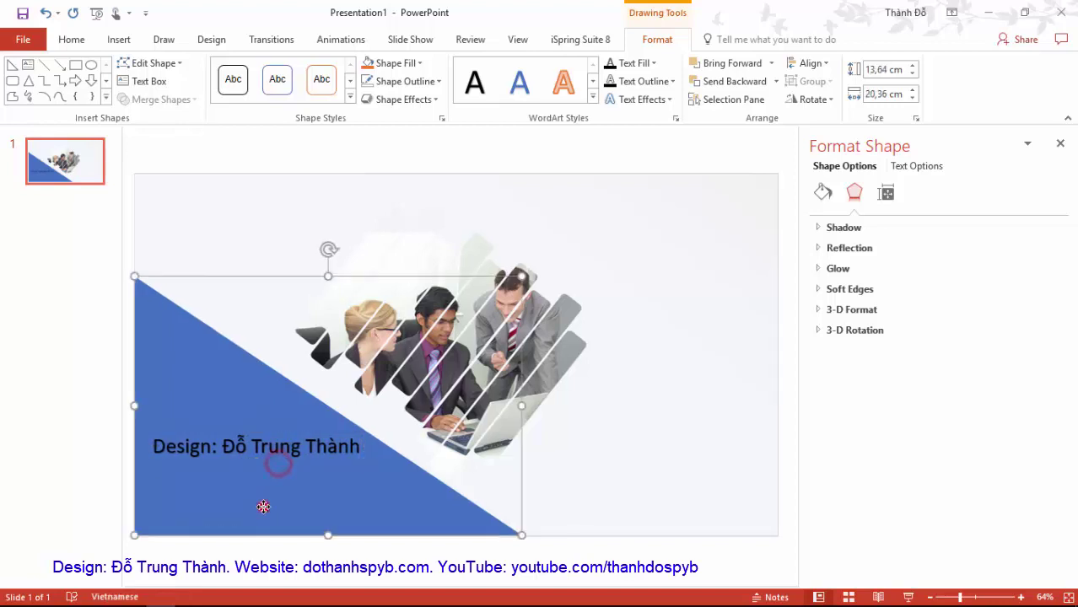
{"action": "left_click", "coordinate": [411, 63]}
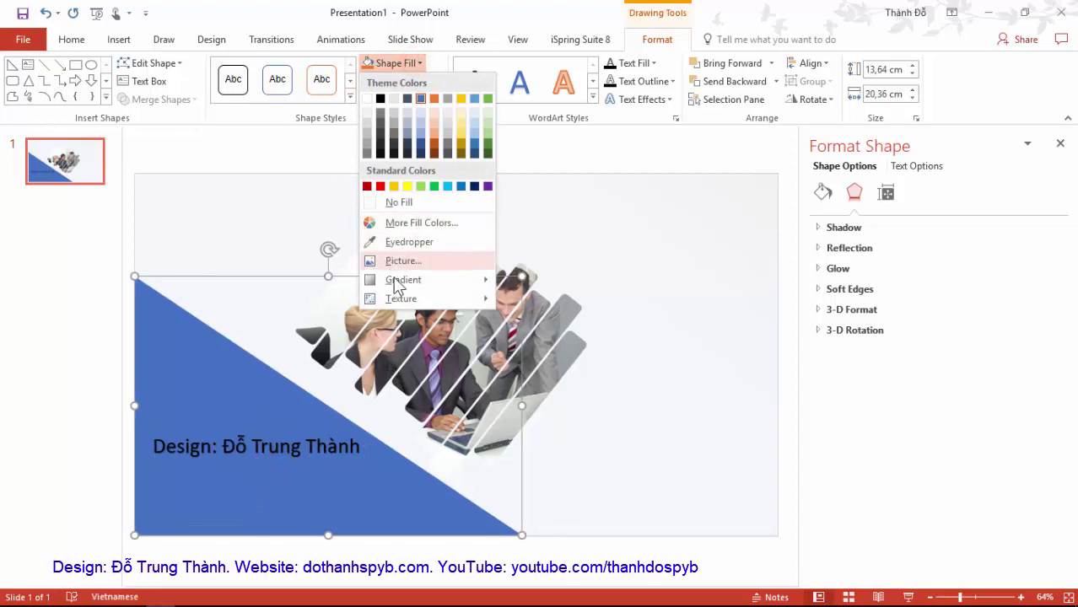
{"action": "left_click", "coordinate": [462, 186]}
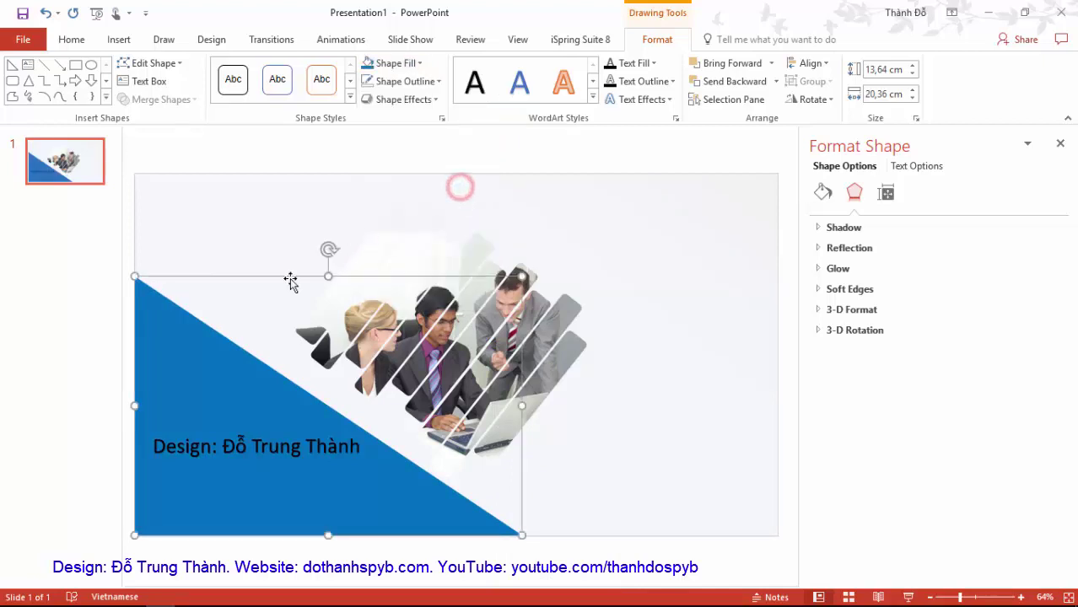
{"action": "left_click", "coordinate": [173, 452]}
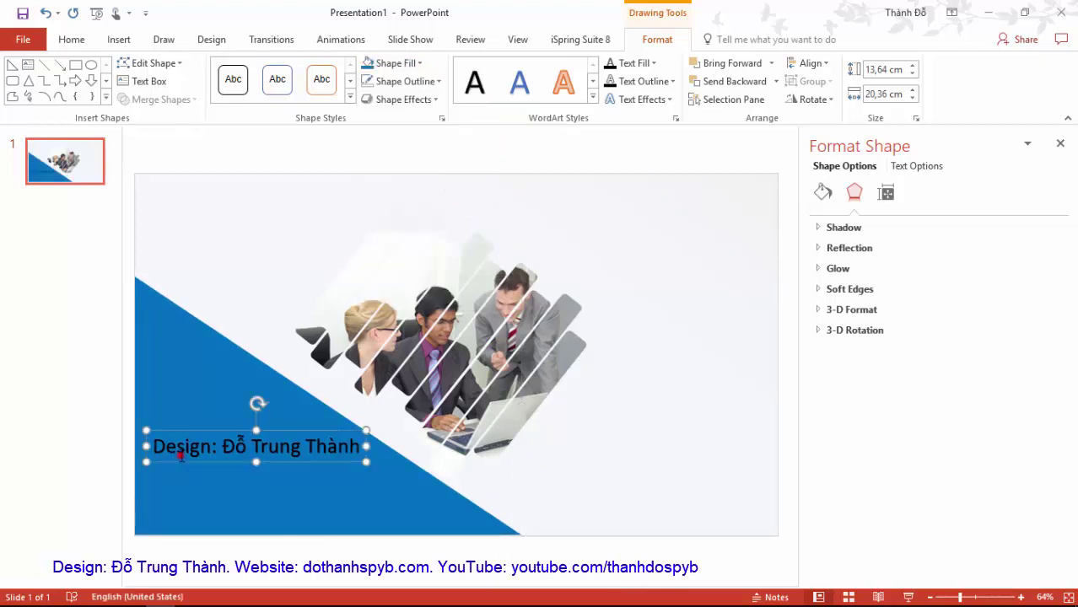
Make the credit text white and move it lower on the triangle.
{"action": "left_click", "coordinate": [71, 39]}
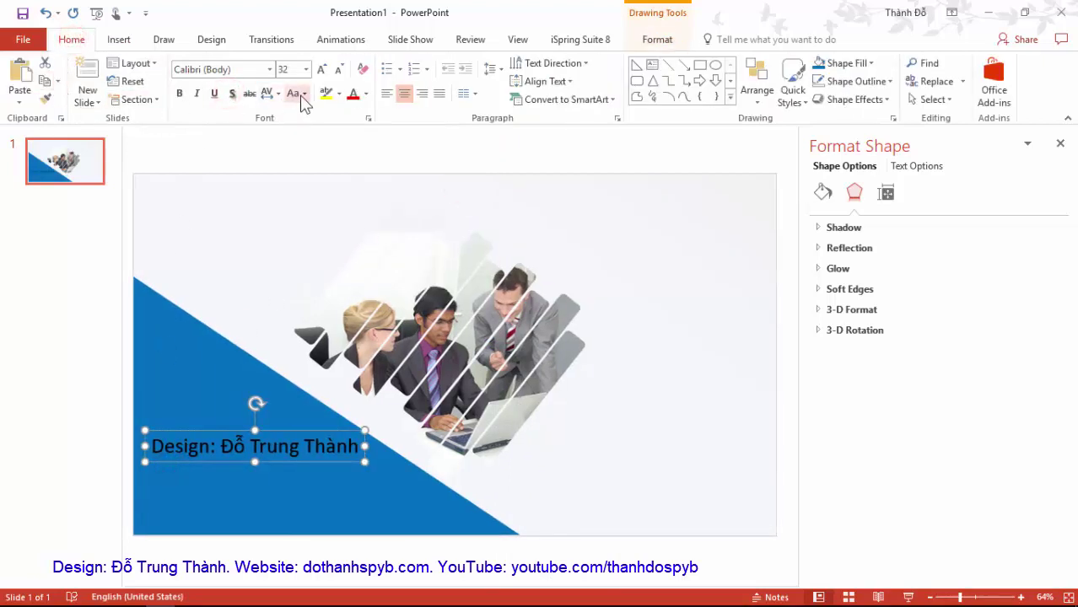
{"action": "left_click", "coordinate": [365, 94]}
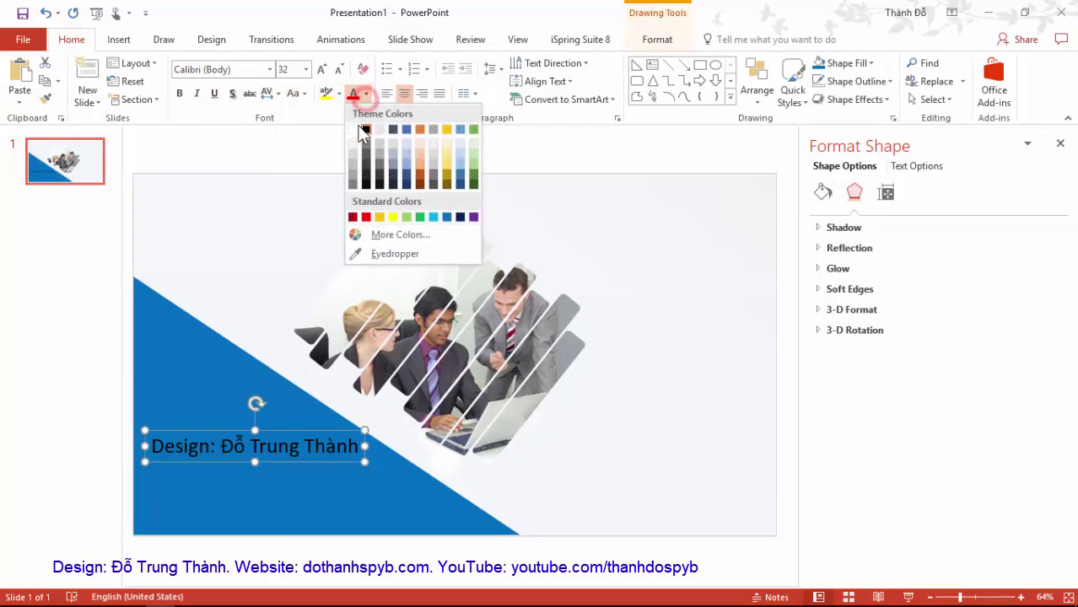
{"action": "left_click", "coordinate": [352, 126]}
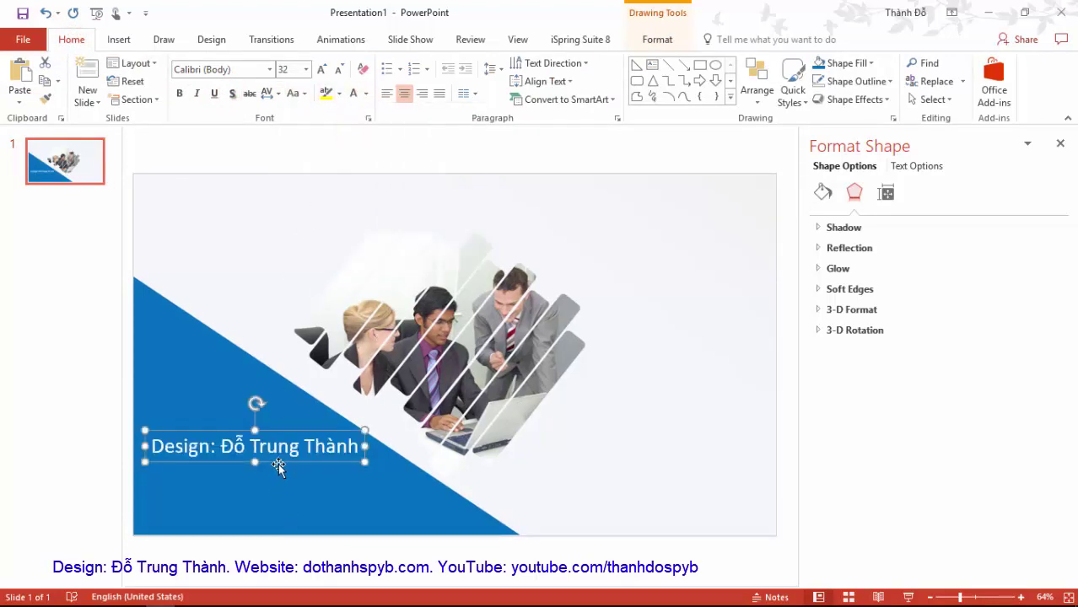
{"action": "left_click_drag", "start_coordinate": [278, 463], "coordinate": [288, 506]}
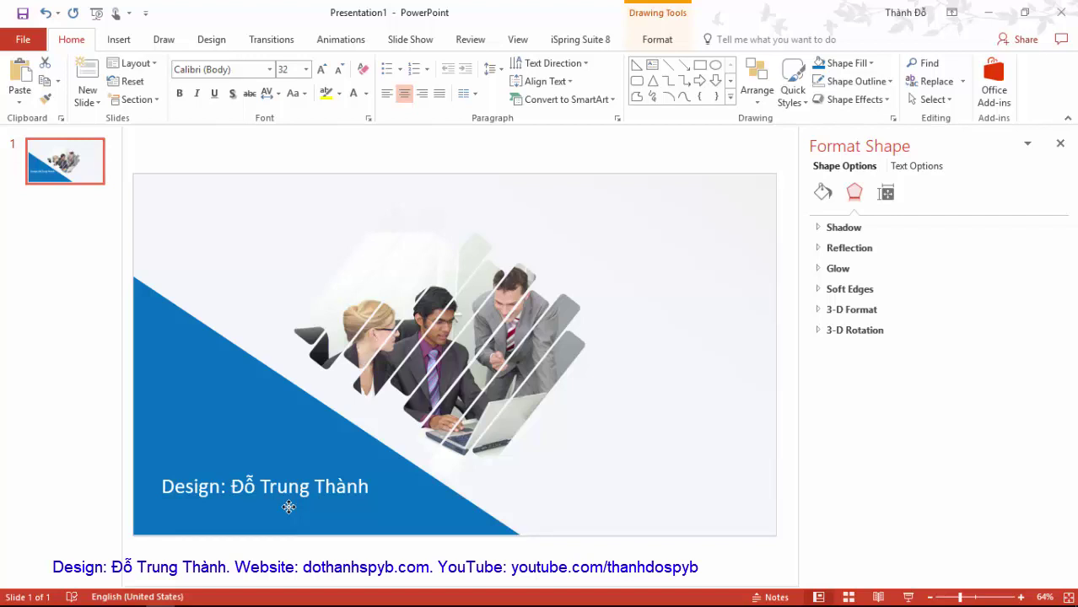
{"action": "left_click_drag", "start_coordinate": [288, 506], "coordinate": [283, 502]}
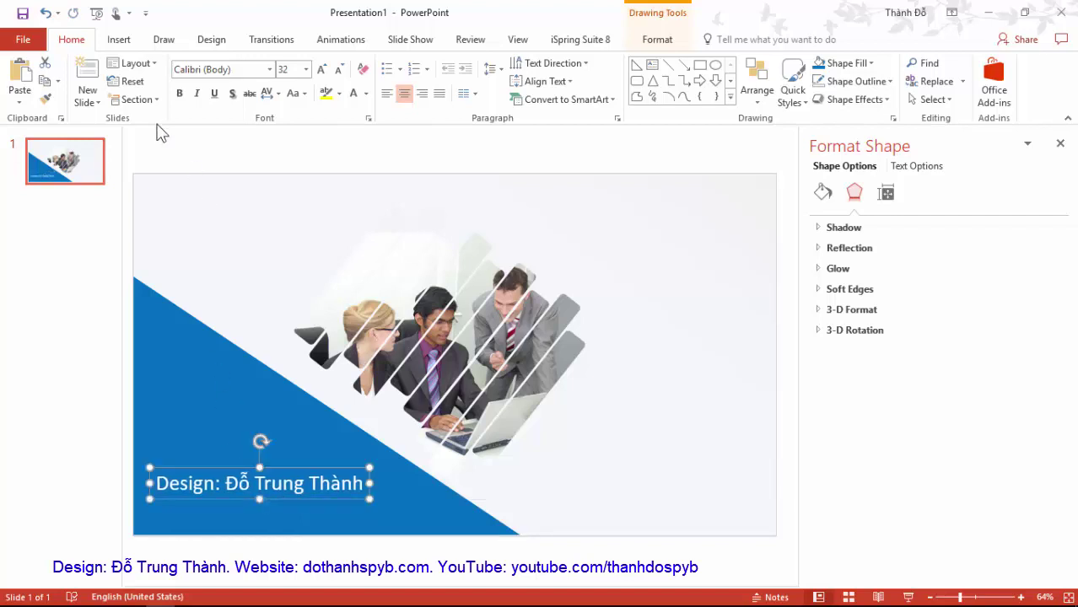
Set the credit text to 24 pt with Very Loose character spacing and reposition it.
{"action": "left_click", "coordinate": [306, 69]}
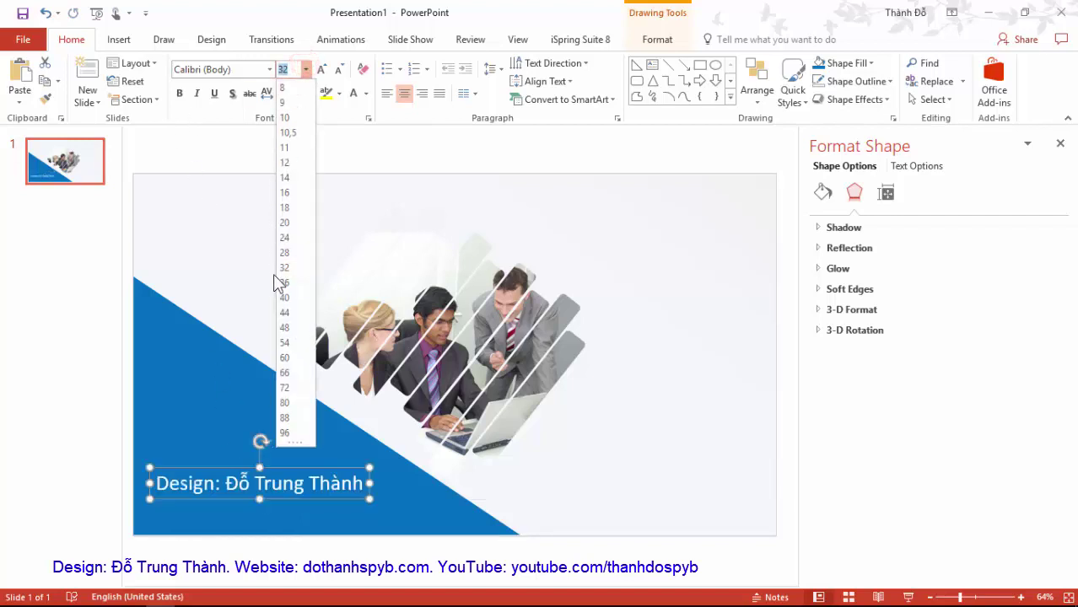
{"action": "left_click", "coordinate": [289, 238]}
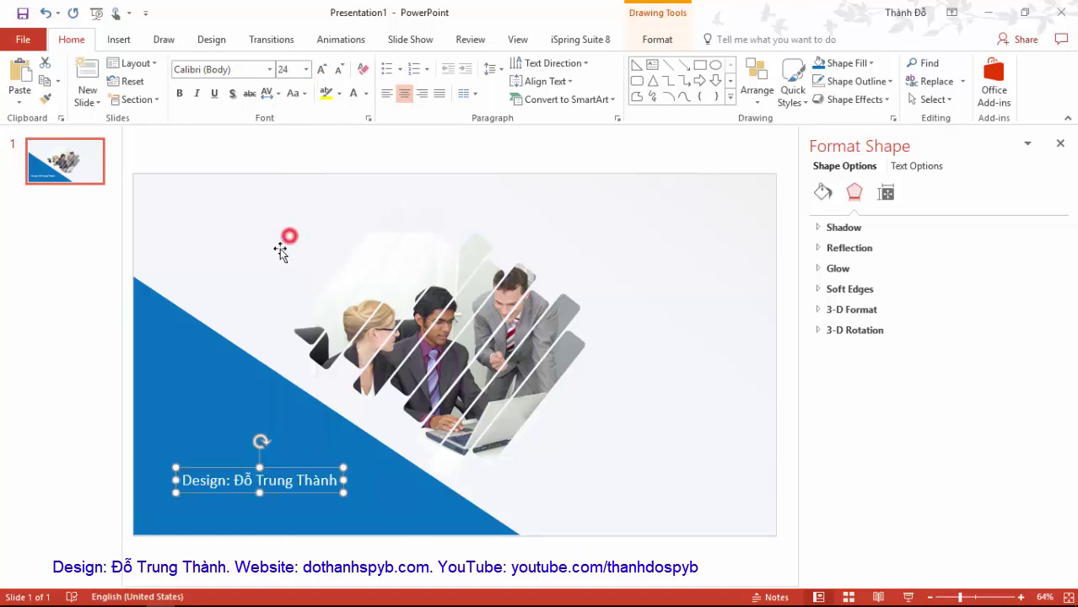
{"action": "left_click", "coordinate": [278, 93]}
{"action": "left_click", "coordinate": [272, 187]}
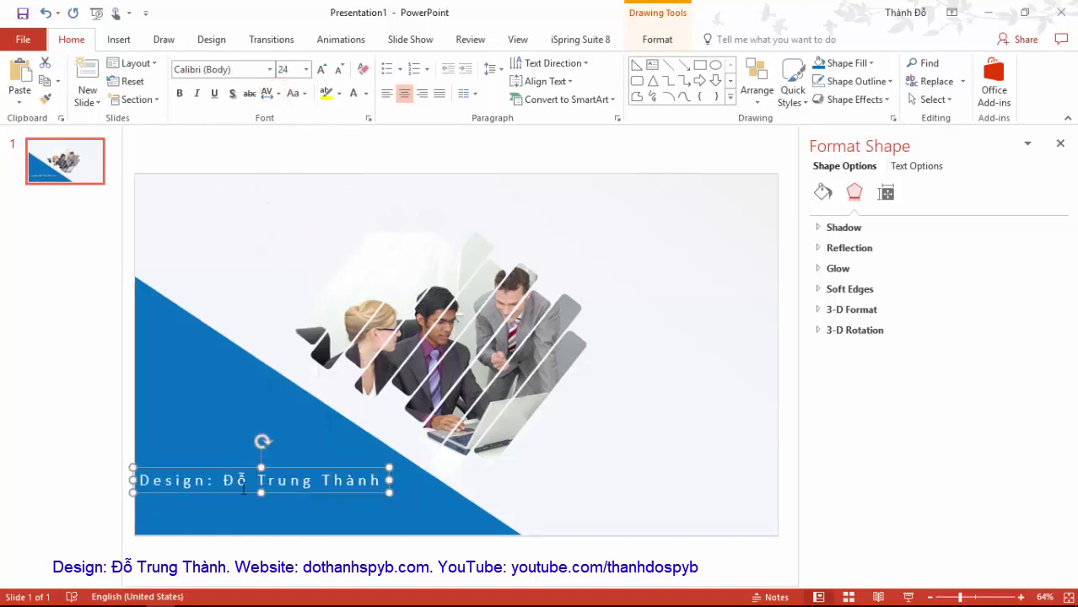
{"action": "left_click_drag", "start_coordinate": [237, 494], "coordinate": [248, 474]}
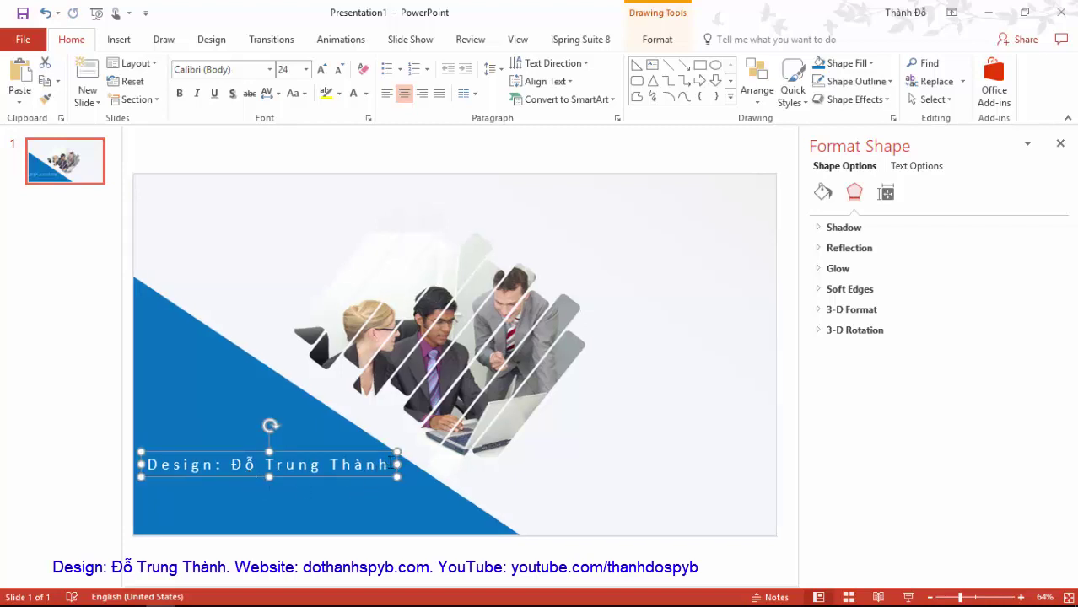
Add a second line with the designer's website, left-align all credit lines, and nudge the box right.
{"action": "left_click", "coordinate": [386, 463]}
{"action": "key", "text": "Return"}
{"action": "type", "text": "We"}
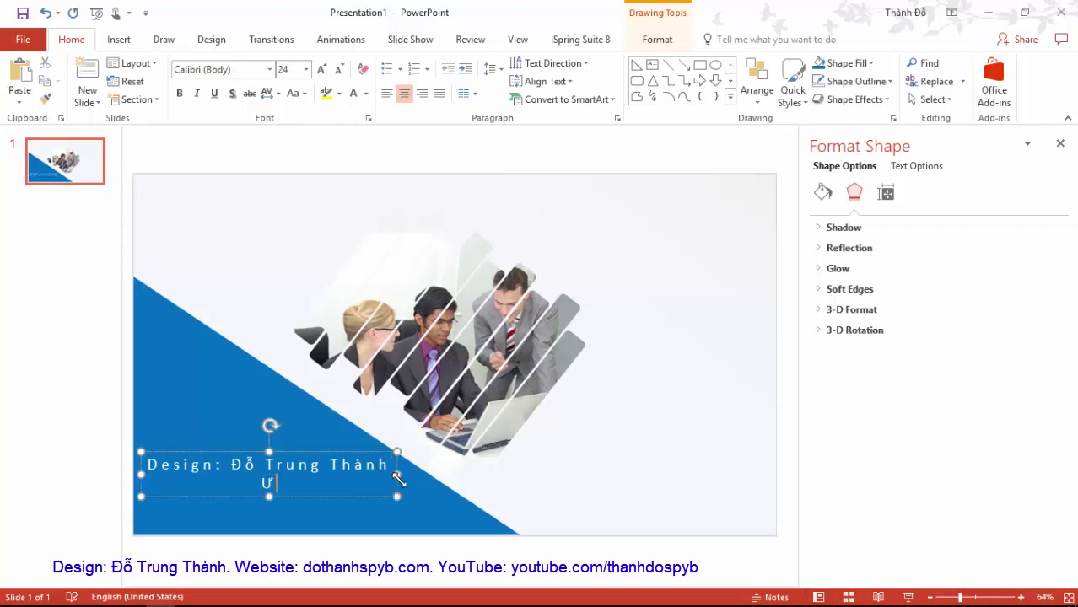
{"action": "key", "text": "ctrl+l"}
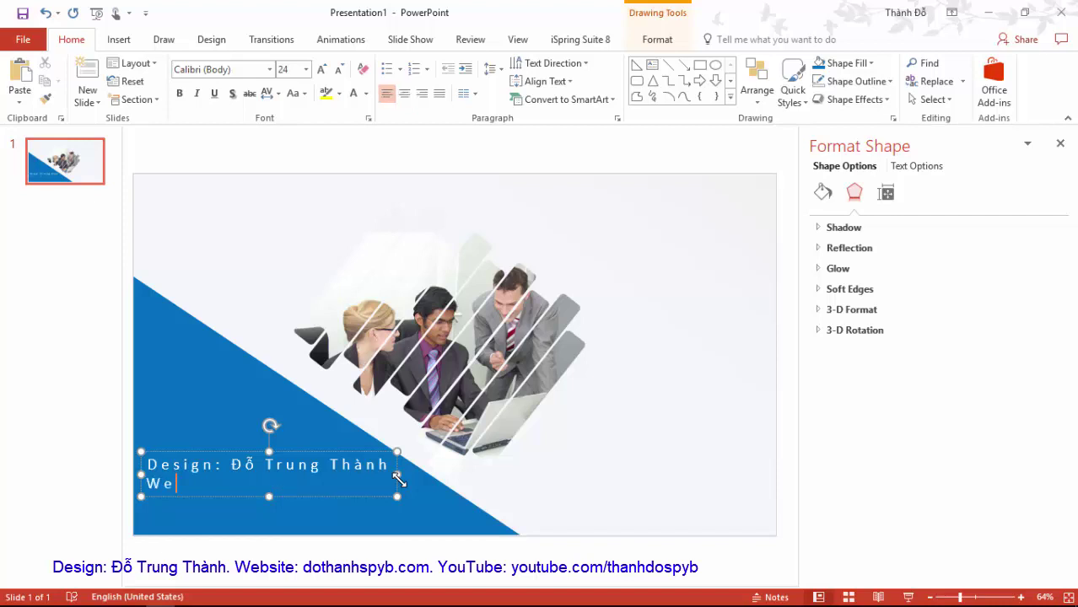
{"action": "type", "text": "bsite: dothanhspyb"}
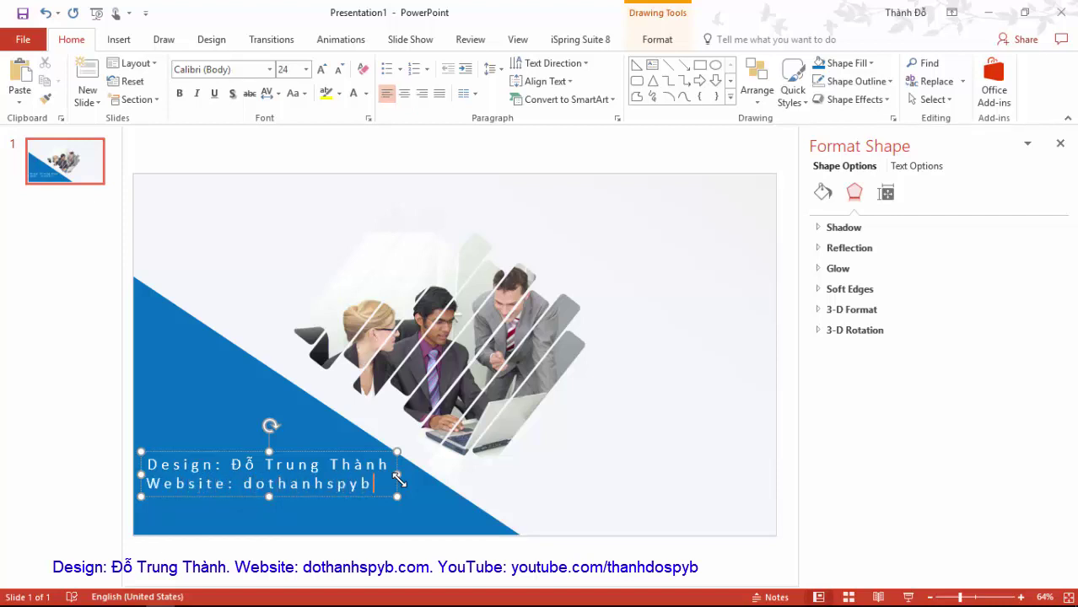
{"action": "type", "text": ".com"}
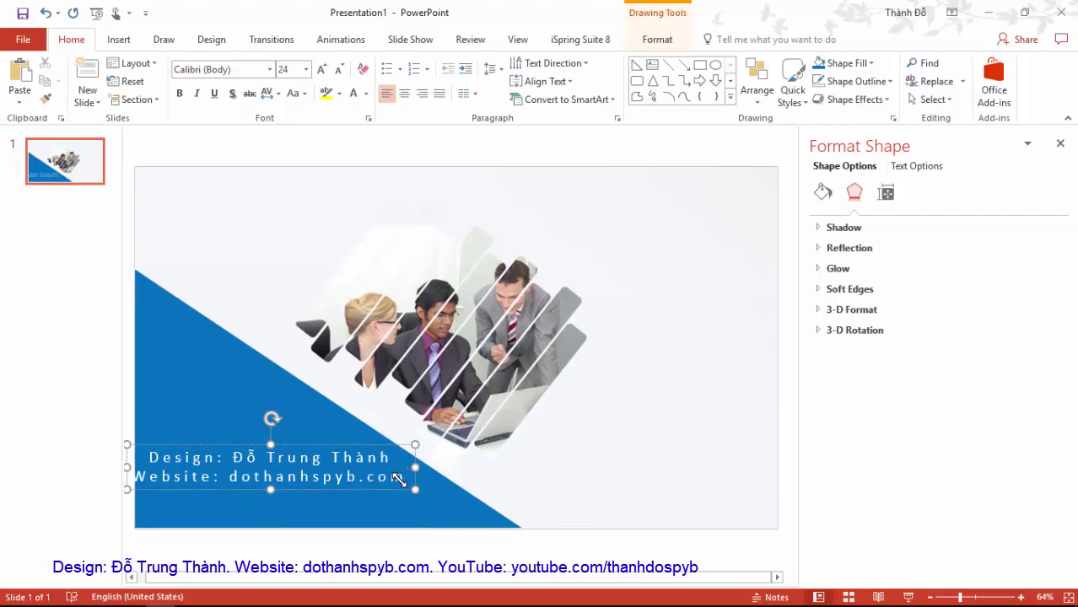
{"action": "key", "text": "ctrl+a"}
{"action": "key", "text": "ctrl+l"}
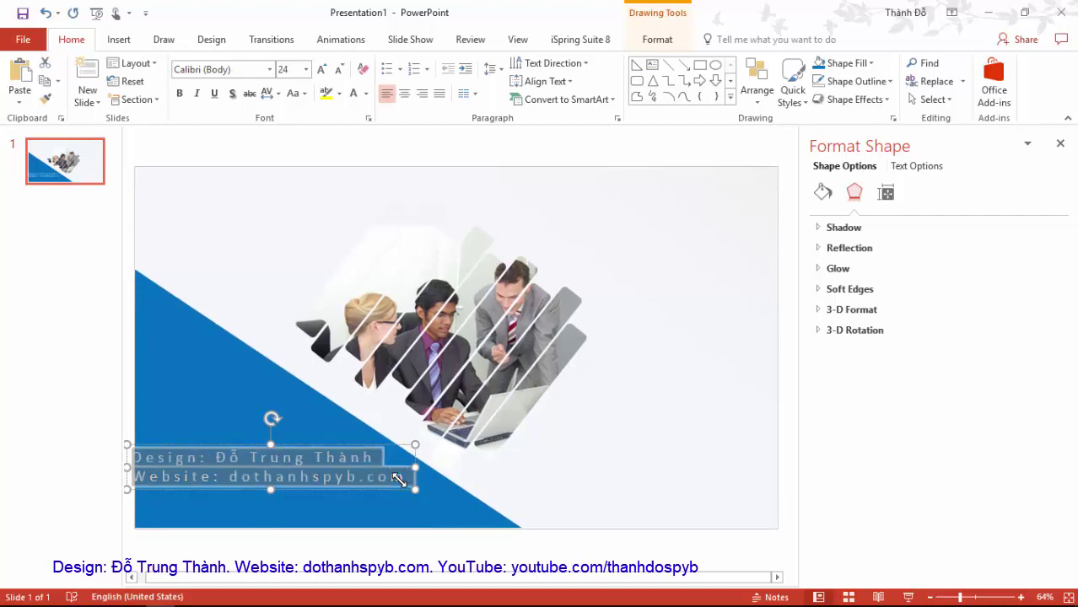
{"action": "left_click", "coordinate": [359, 497]}
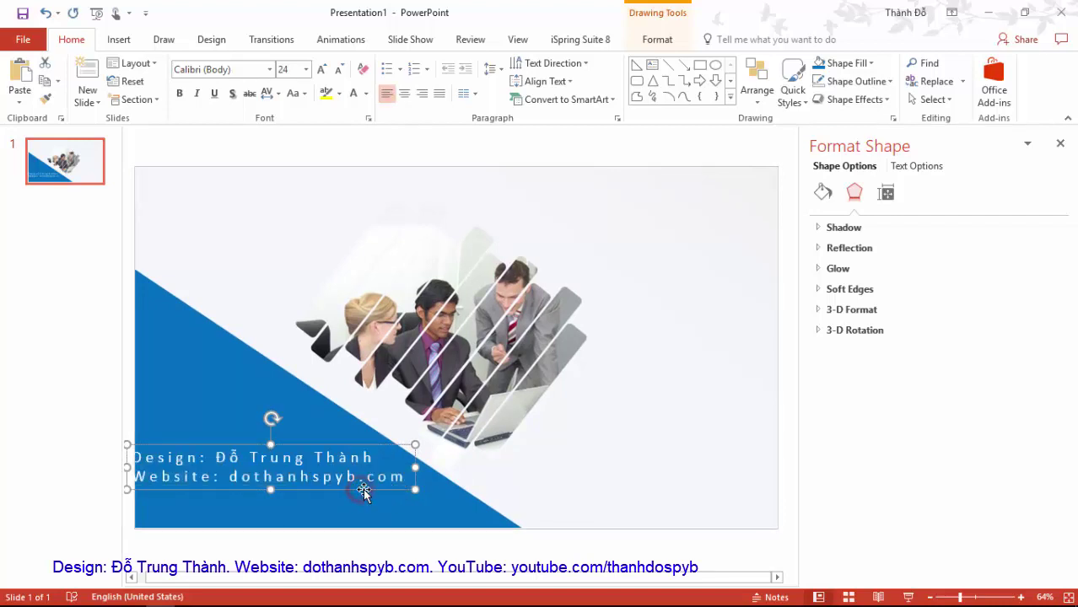
{"action": "key", "text": "Right"}
{"action": "key", "text": "Right"}
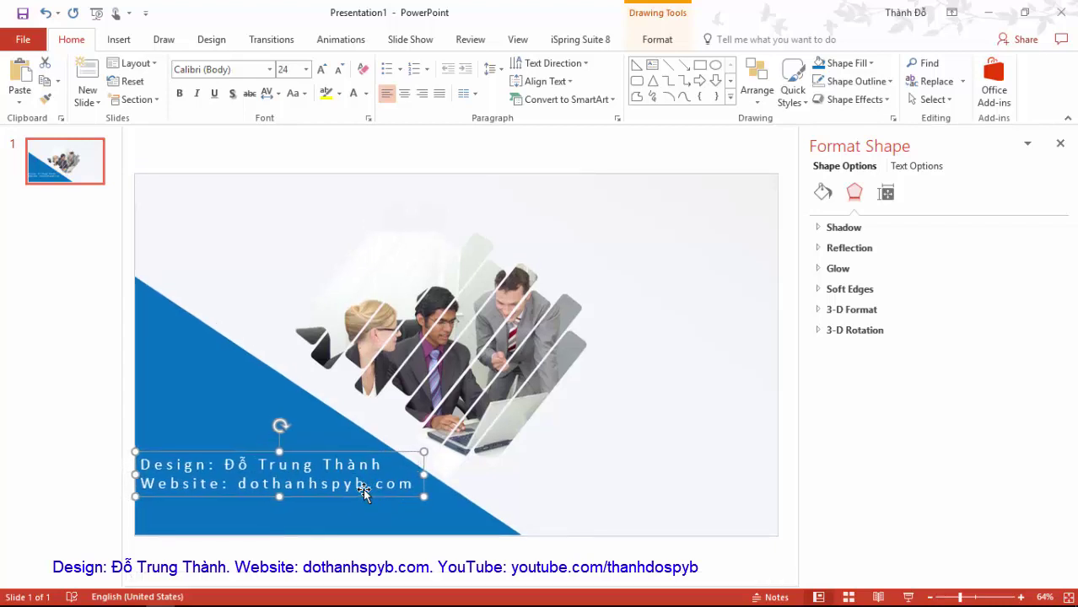
Add a third 'YouTube:' line with the channel address and select the address.
{"action": "left_click", "coordinate": [416, 477]}
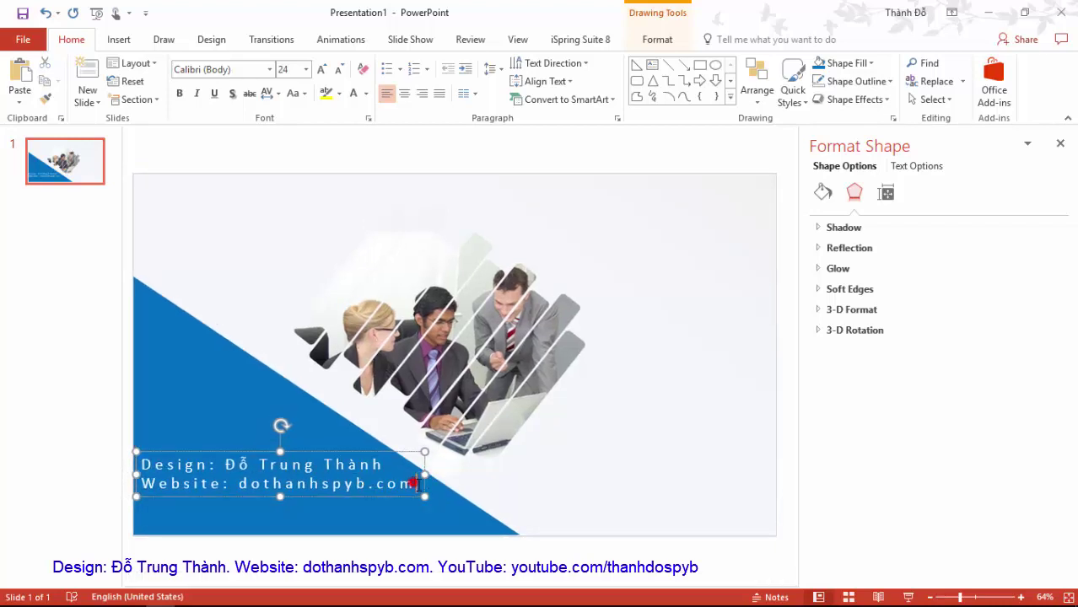
{"action": "key", "text": "Return"}
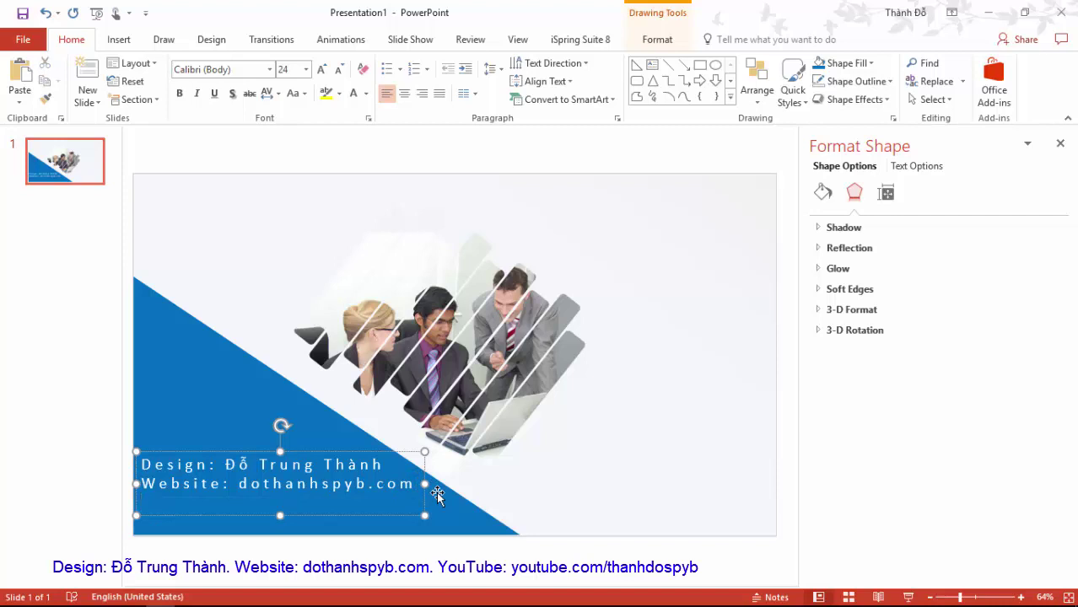
{"action": "type", "text": "YouTube: youtube.co"}
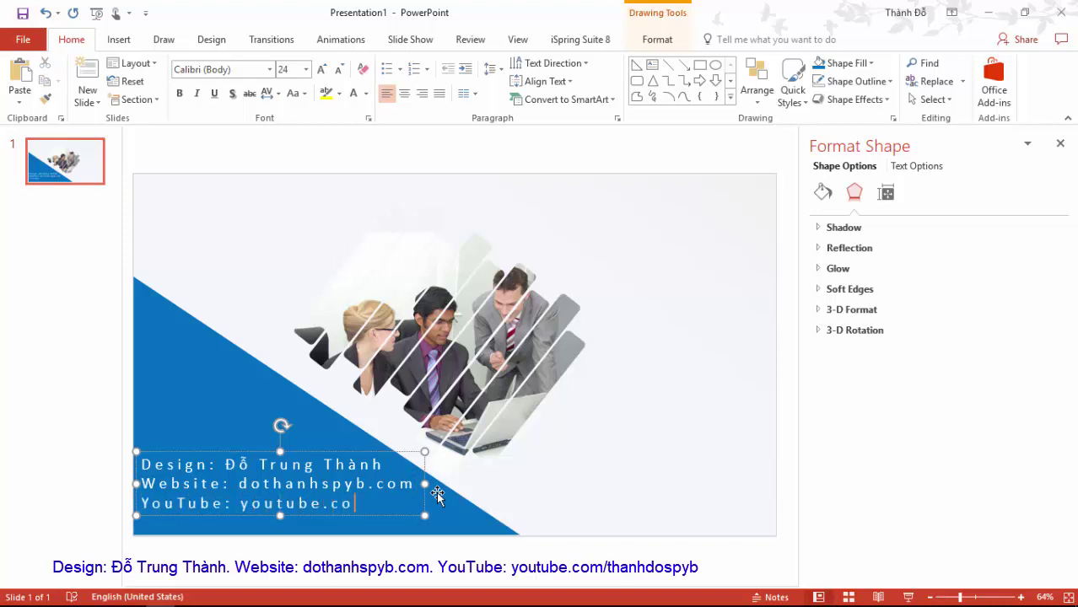
{"action": "type", "text": "m/than"}
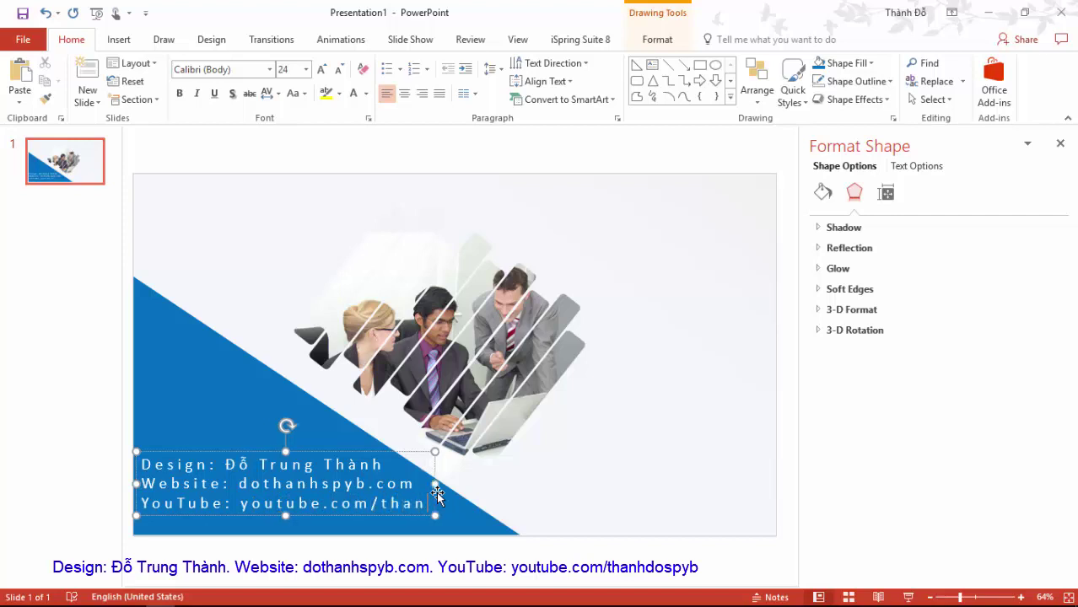
{"action": "type", "text": "hdospyb"}
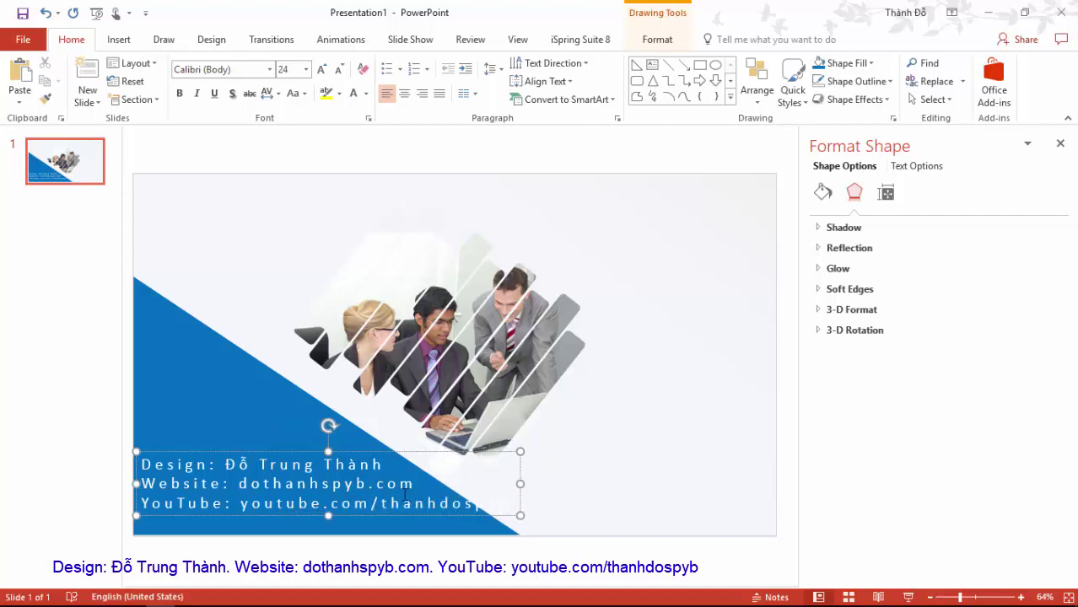
{"action": "left_click_drag", "start_coordinate": [241, 506], "coordinate": [535, 517]}
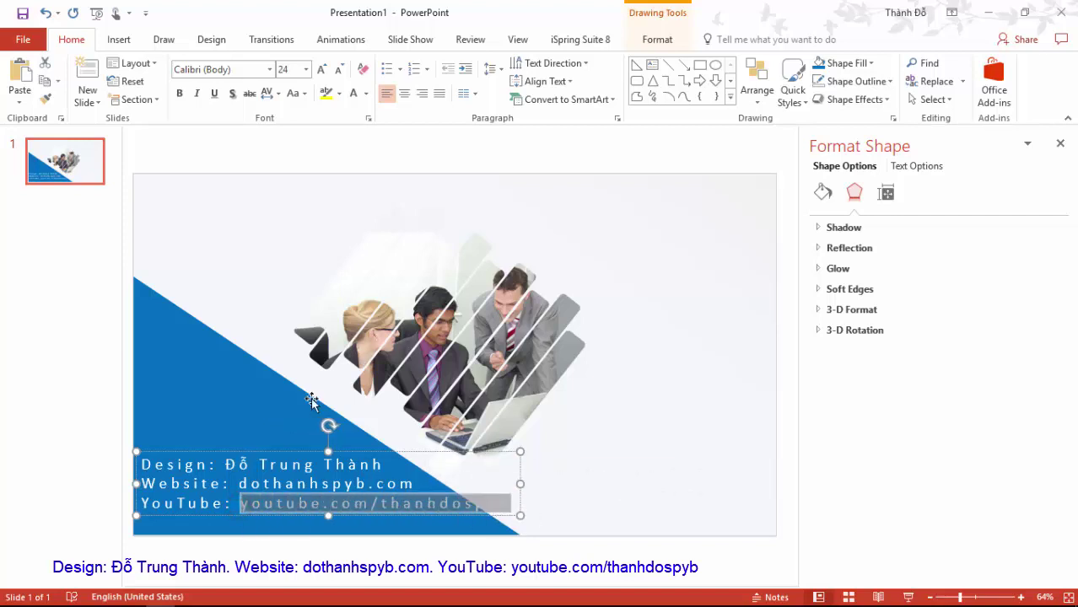
Give the YouTube address Loose spacing, set all credits to 20 pt, and nudge the box right and up.
{"action": "left_click", "coordinate": [278, 92]}
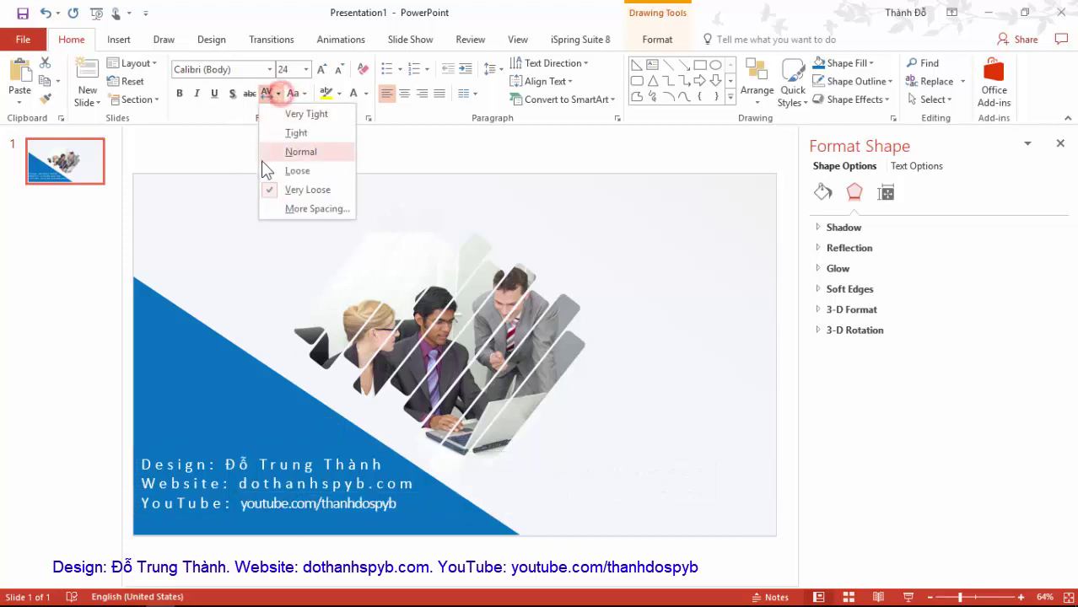
{"action": "left_click", "coordinate": [282, 171]}
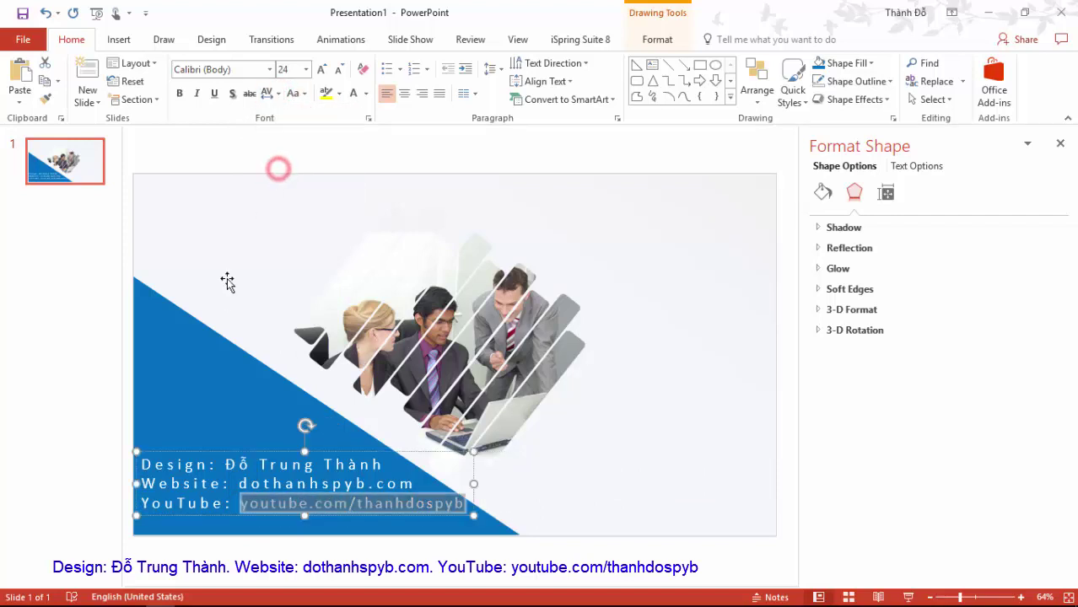
{"action": "left_click", "coordinate": [145, 452]}
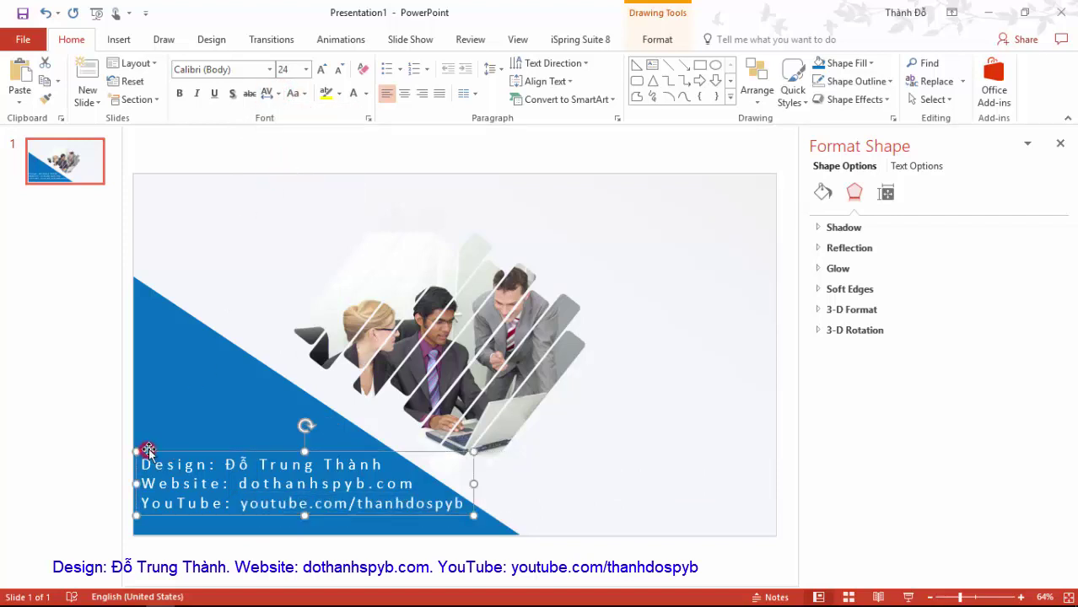
{"action": "left_click", "coordinate": [306, 69]}
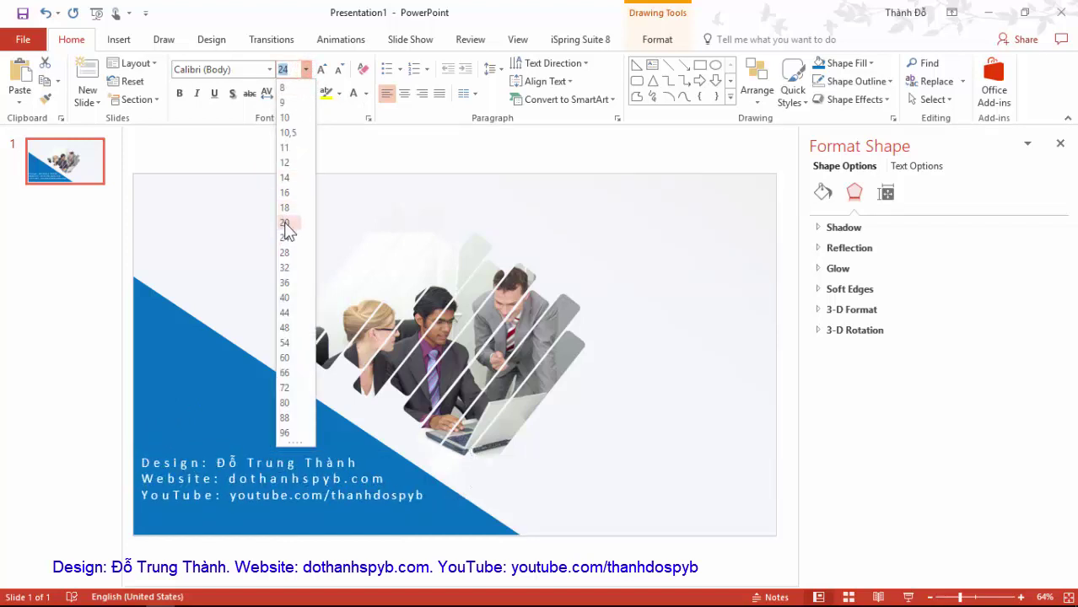
{"action": "left_click", "coordinate": [285, 222]}
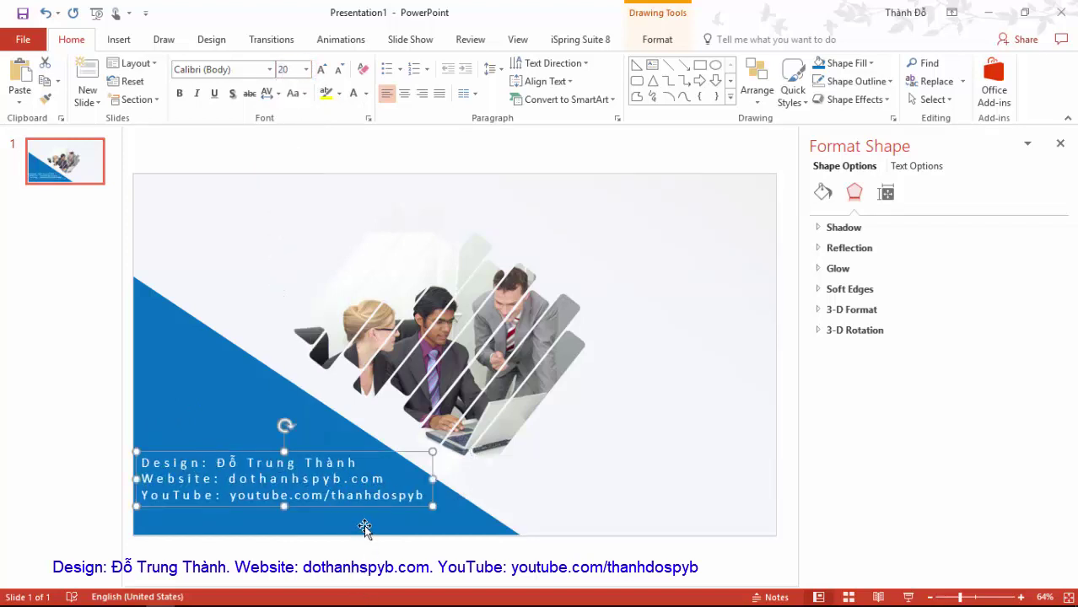
{"action": "key", "text": "Right"}
{"action": "key", "text": "Right"}
{"action": "key", "text": "Right"}
{"action": "key", "text": "Right"}
{"action": "key", "text": "Right"}
{"action": "key", "text": "Right"}
{"action": "key", "text": "Right"}
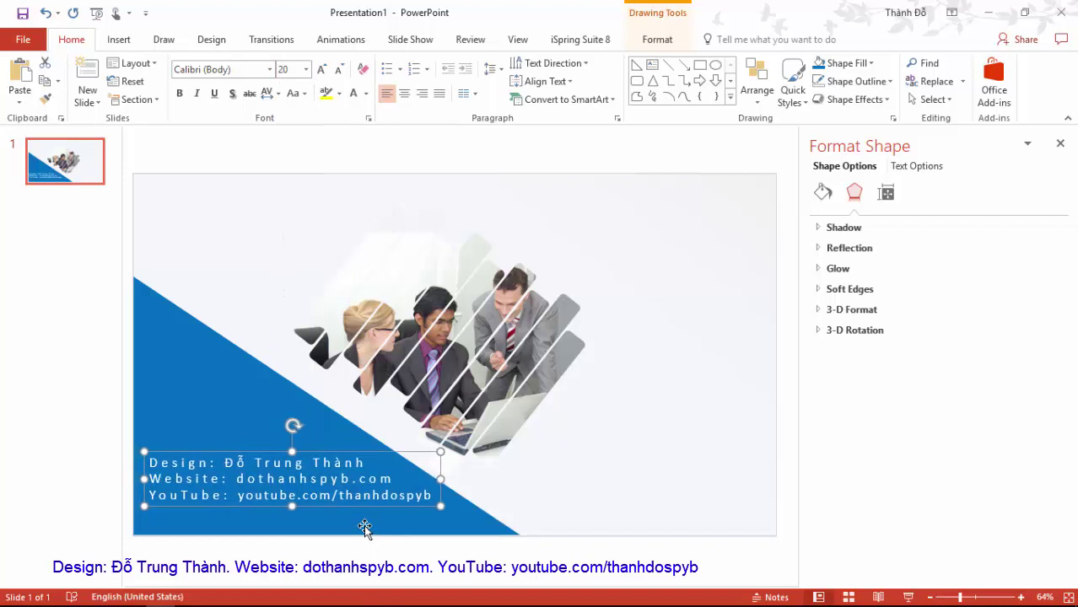
{"action": "key", "text": "Right"}
{"action": "key", "text": "Right"}
{"action": "key", "text": "Right"}
{"action": "key", "text": "Up"}
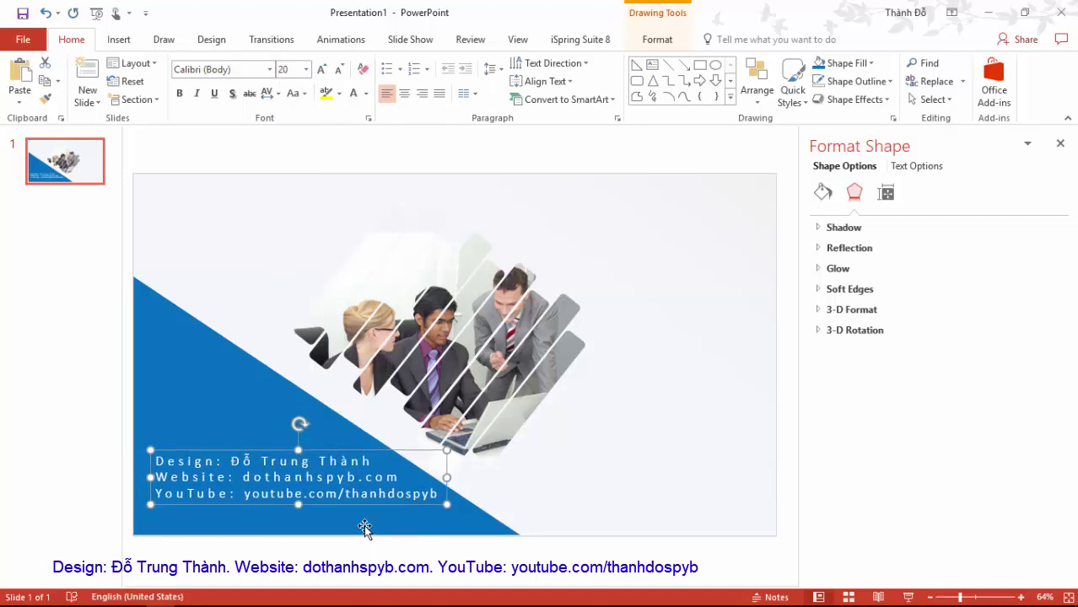
{"action": "key", "text": "Up"}
{"action": "key", "text": "Up"}
{"action": "key", "text": "Up"}
{"action": "key", "text": "Up"}
{"action": "key", "text": "Up"}
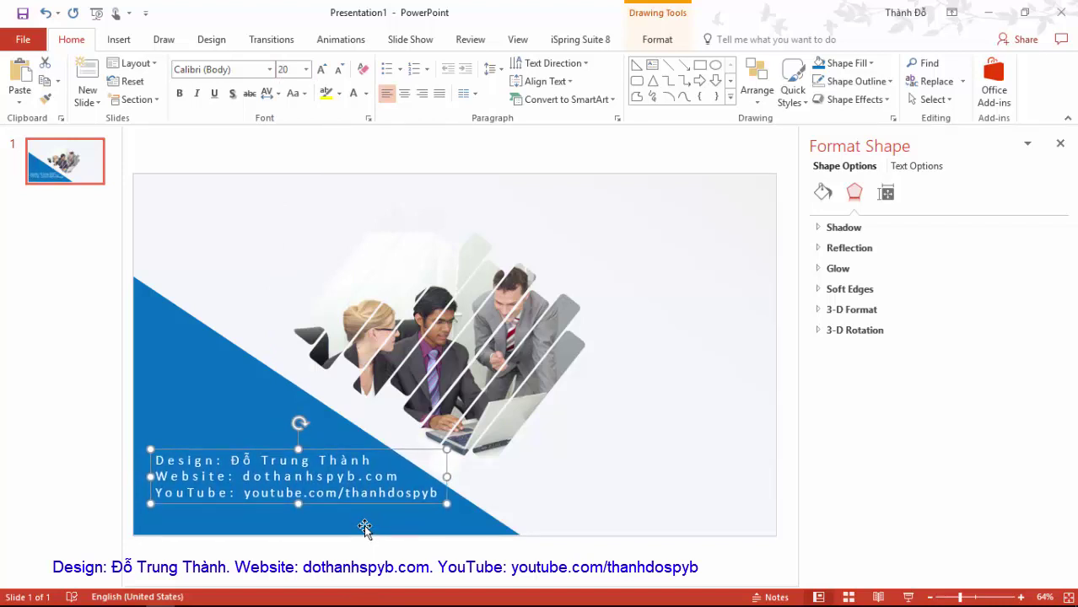
{"action": "left_click", "coordinate": [533, 454]}
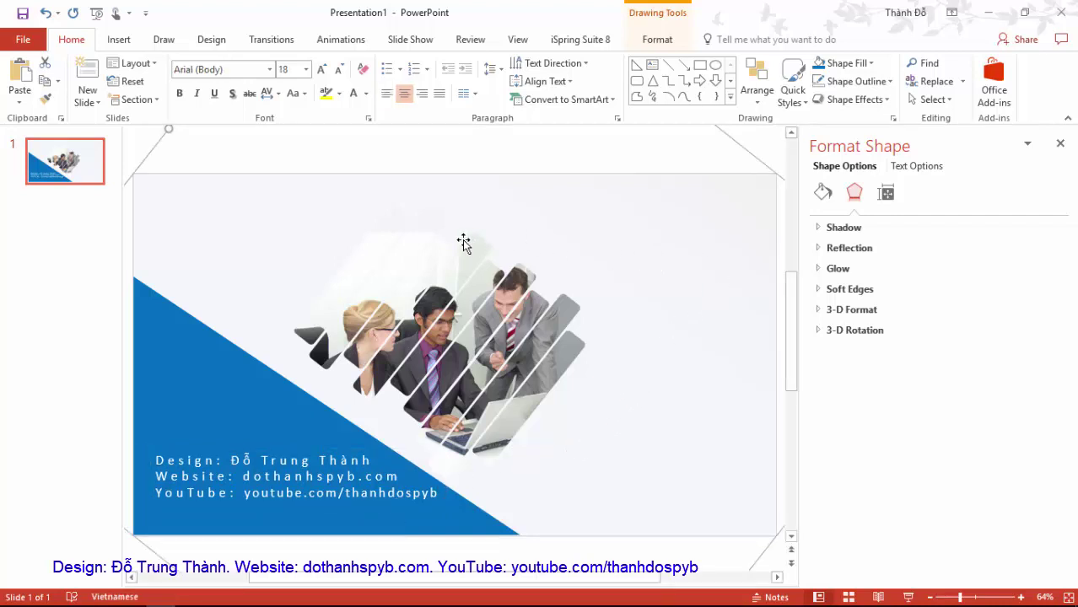
Insert a WordArt right of the photo reading 'Thiết kế trình chiếu'.
{"action": "left_click", "coordinate": [117, 39]}
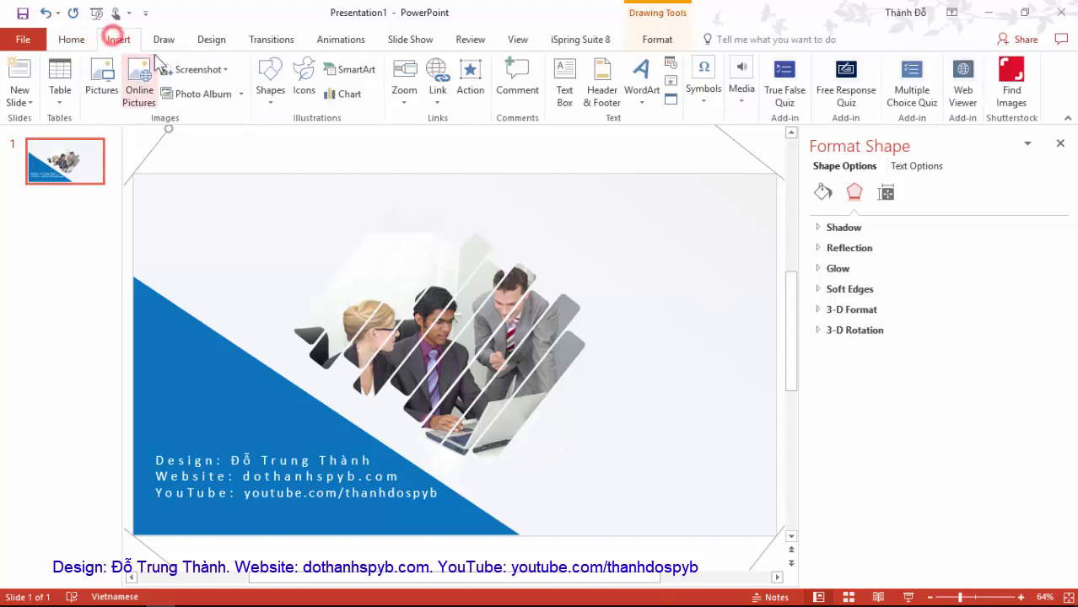
{"action": "left_click", "coordinate": [642, 93]}
{"action": "left_click", "coordinate": [649, 133]}
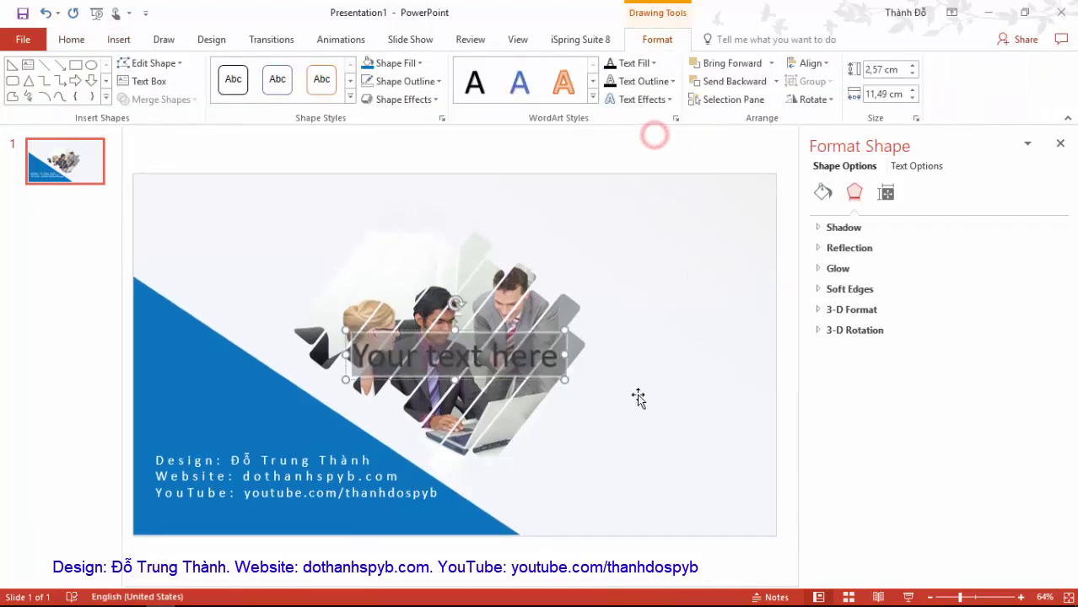
{"action": "left_click_drag", "start_coordinate": [541, 382], "coordinate": [719, 403]}
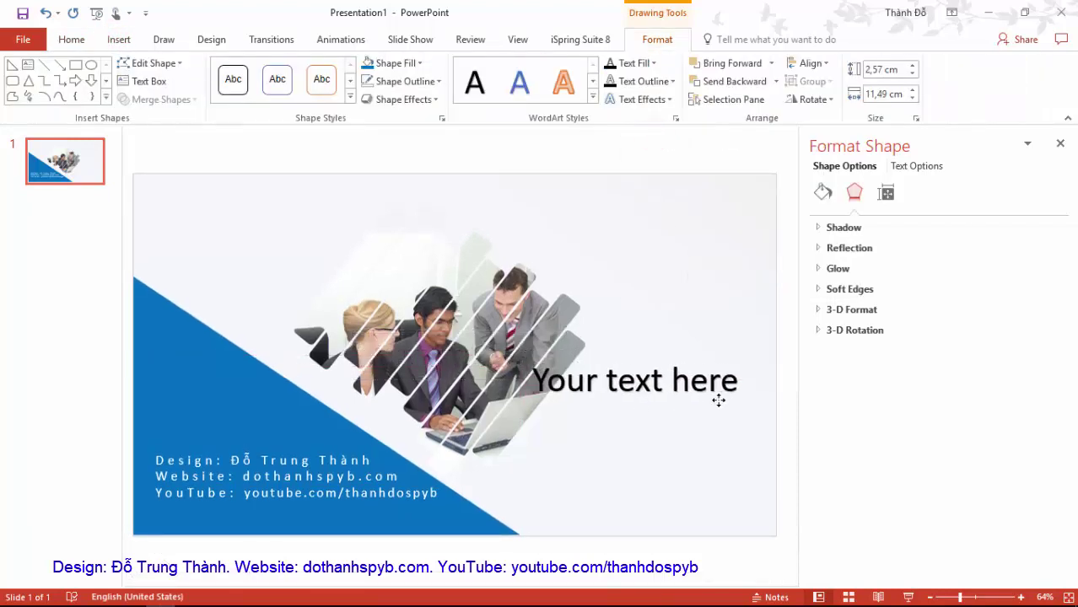
{"action": "left_click", "coordinate": [663, 400]}
{"action": "left_click", "coordinate": [673, 386]}
{"action": "triple_click", "coordinate": [676, 391]}
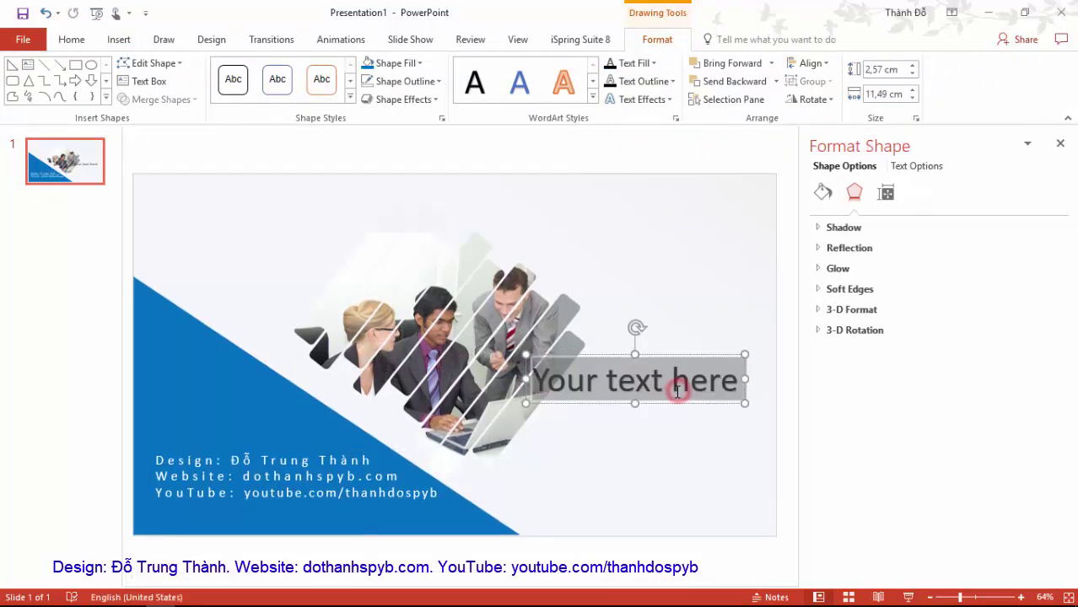
{"action": "type", "text": "Thiết "}
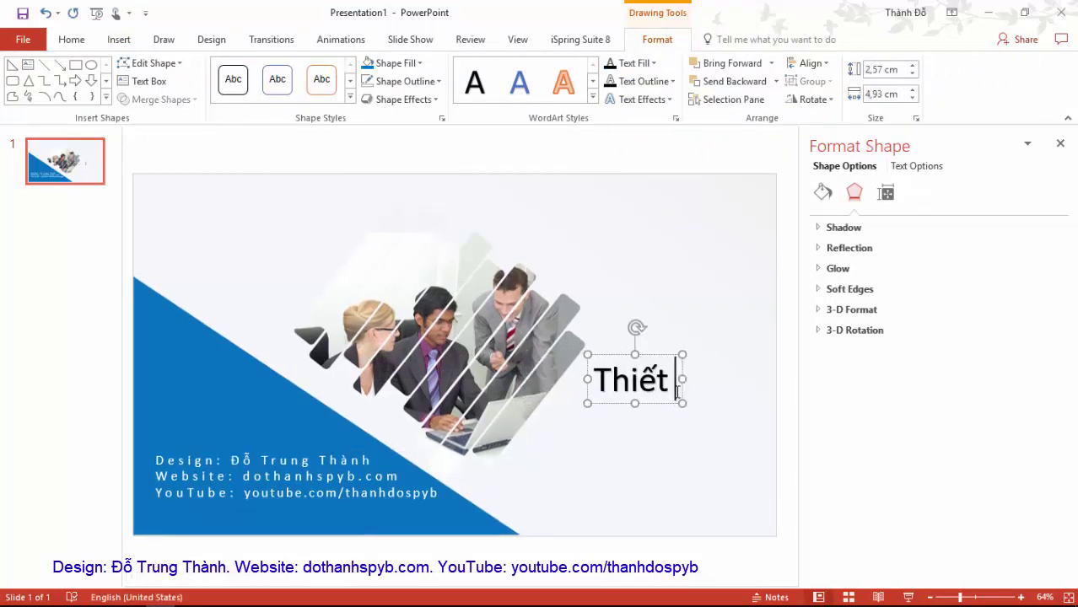
{"action": "type", "text": "kế trin"}
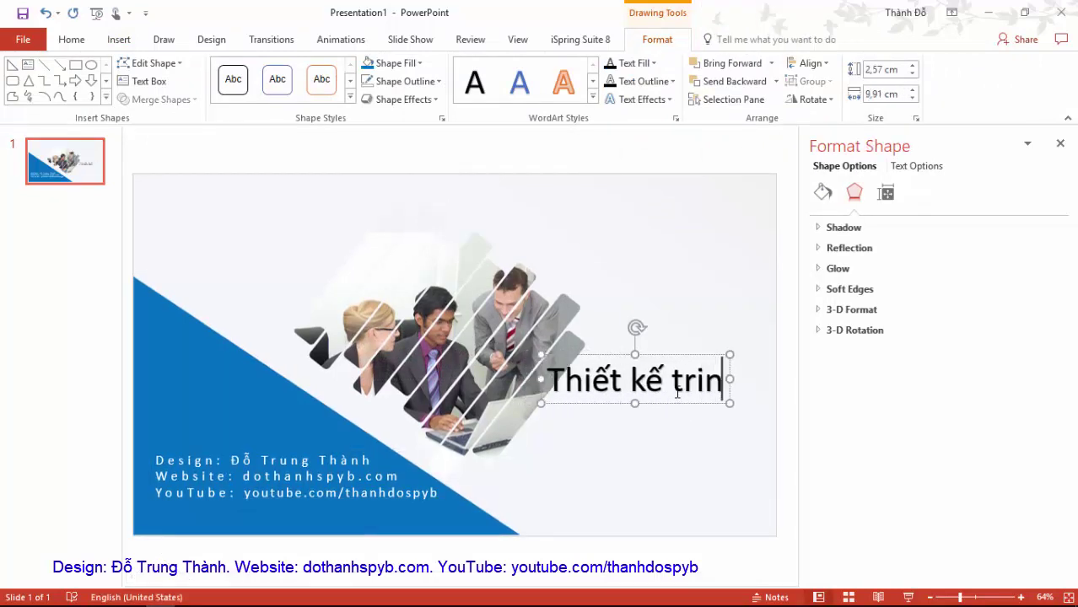
{"action": "key", "text": "BackSpace"}
{"action": "key", "text": "BackSpace"}
{"action": "type", "text": "ình chiếu"}
Add a second line 'Powerpoint 2016', then move the title box lower and shrink it.
{"action": "key", "text": "Return"}
{"action": "type", "text": "P"}
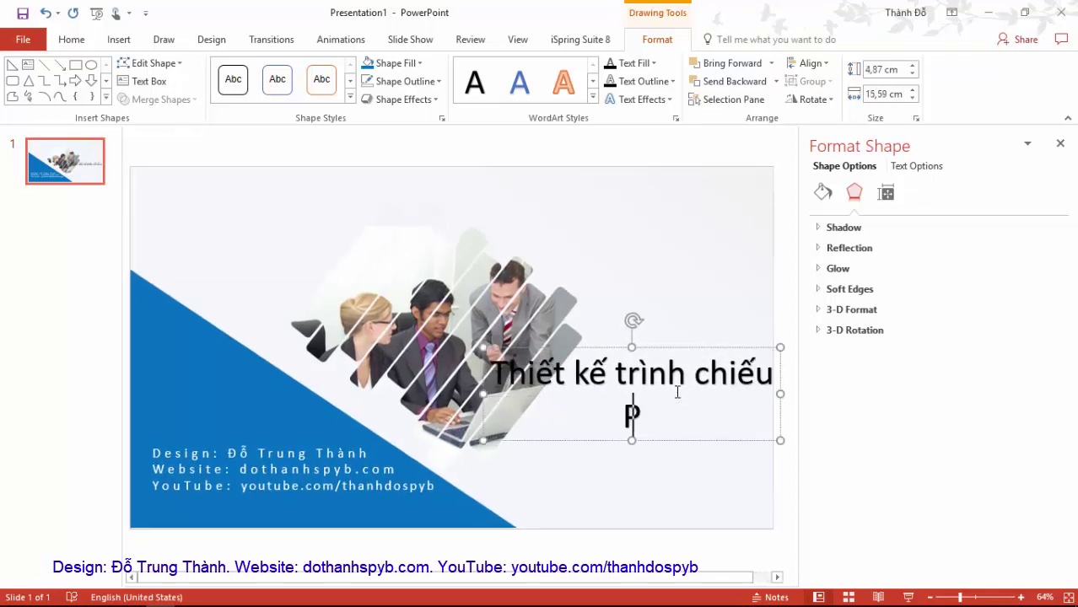
{"action": "type", "text": "o"}
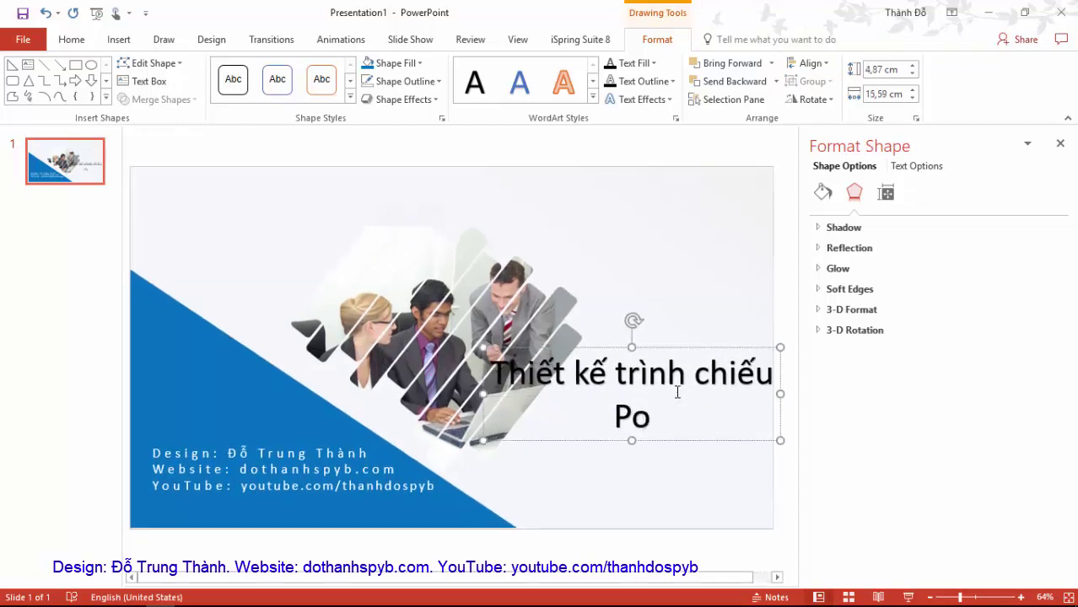
{"action": "type", "text": "wer"}
{"action": "type", "text": "P"}
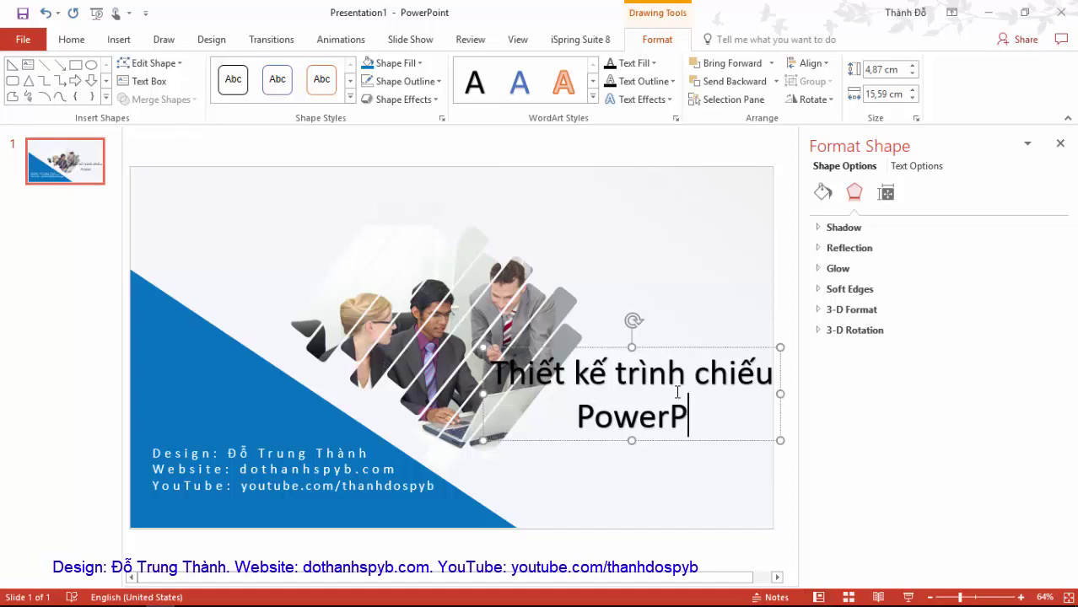
{"action": "key", "text": "BackSpace"}
{"action": "type", "text": "point "}
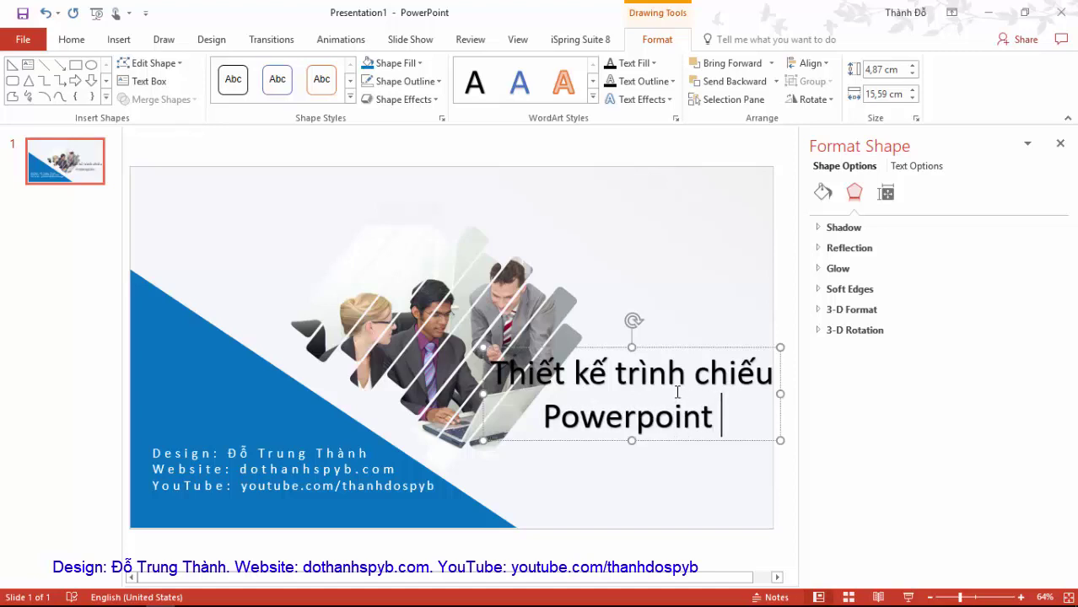
{"action": "type", "text": "2016"}
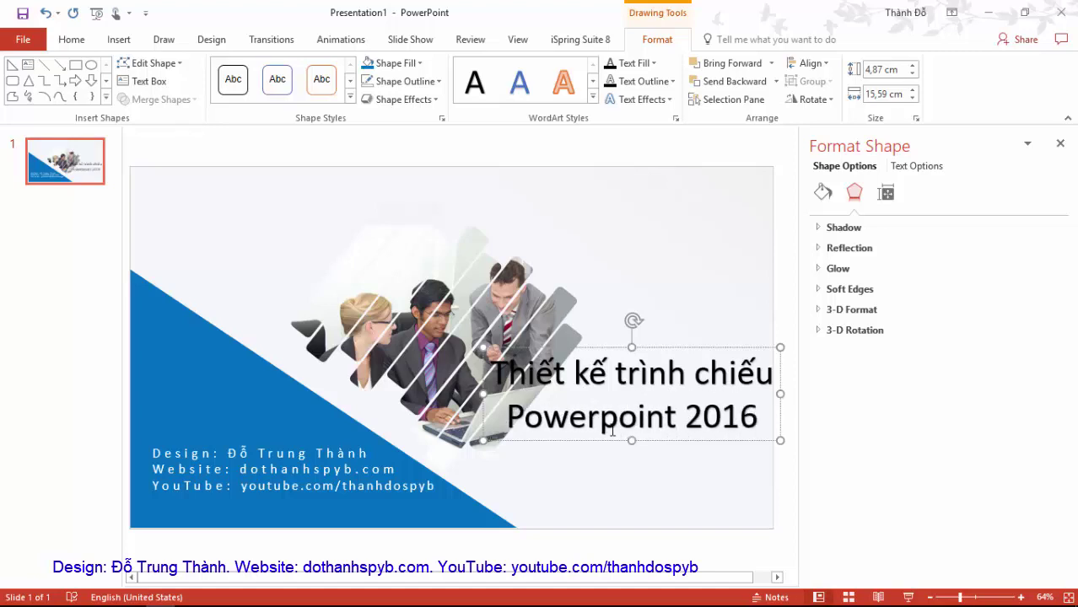
{"action": "left_click_drag", "start_coordinate": [605, 444], "coordinate": [611, 504]}
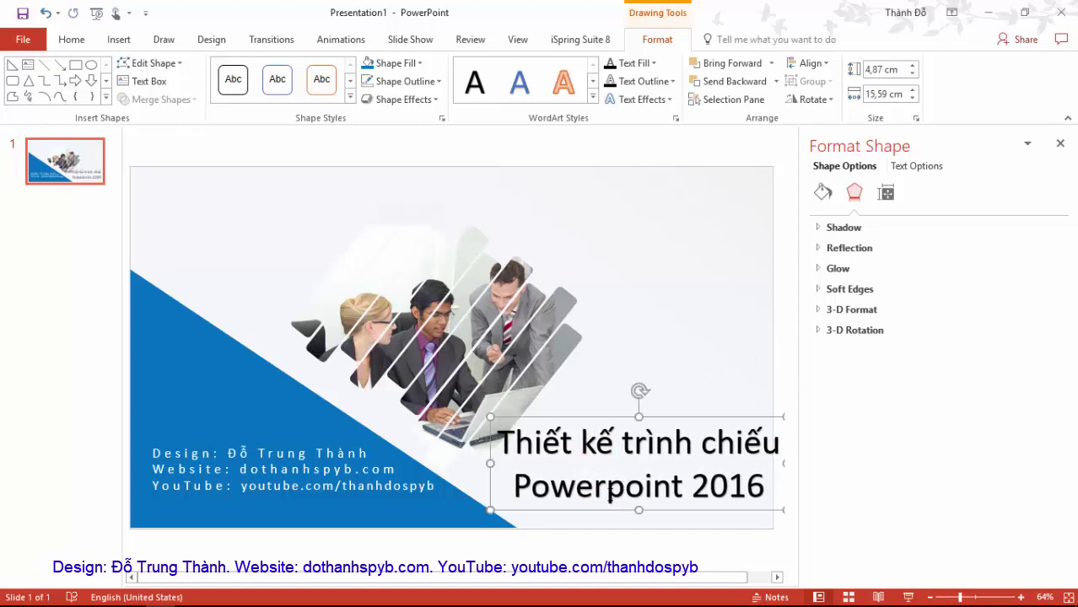
{"action": "key", "text": "ctrl+shift+less"}
{"action": "key", "text": "ctrl+shift+less"}
{"action": "key", "text": "ctrl+shift+less"}
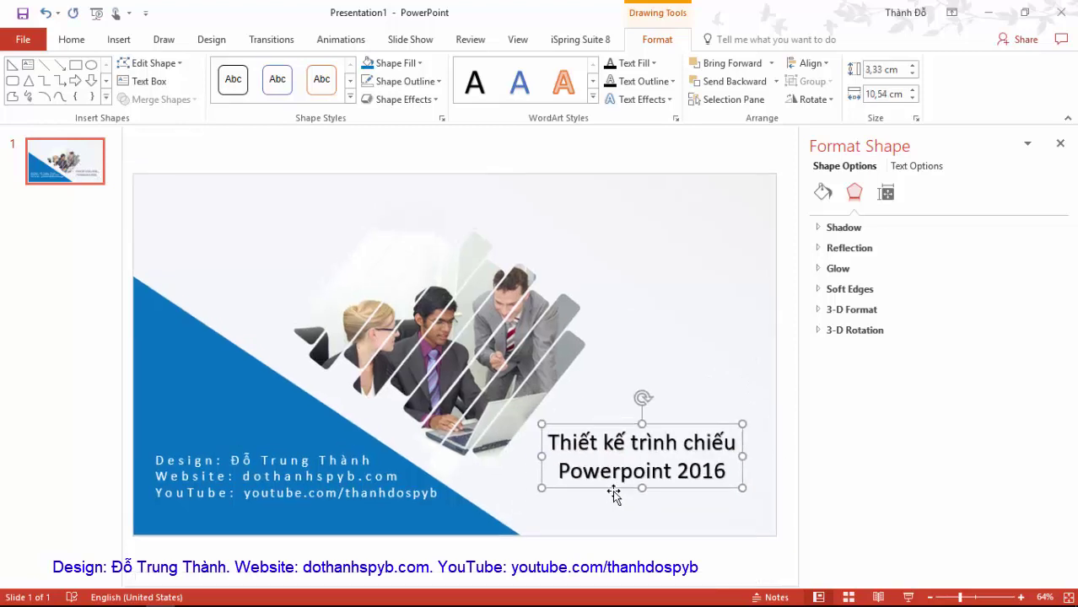
{"action": "left_click_drag", "start_coordinate": [615, 490], "coordinate": [629, 504]}
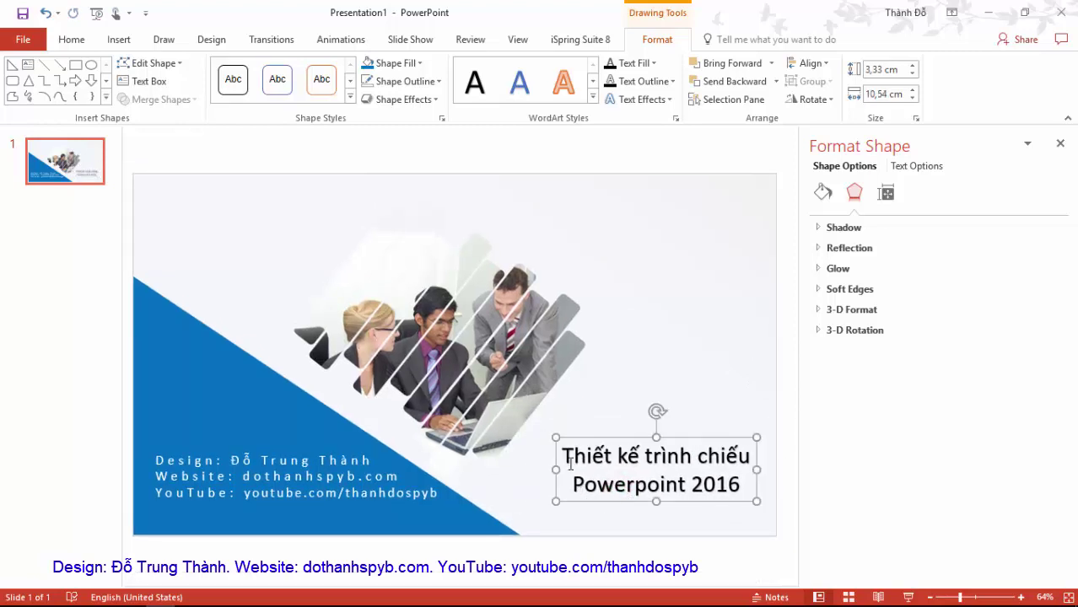
Give the first title line Very Loose spacing and set the whole title to 32 pt.
{"action": "left_click_drag", "start_coordinate": [566, 456], "coordinate": [750, 456]}
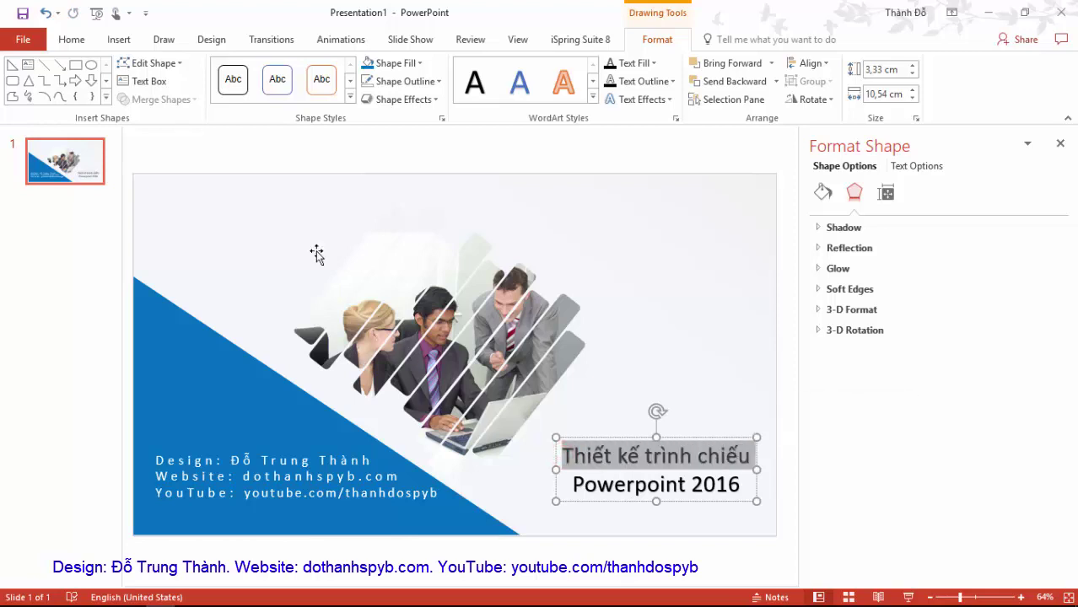
{"action": "left_click", "coordinate": [81, 42]}
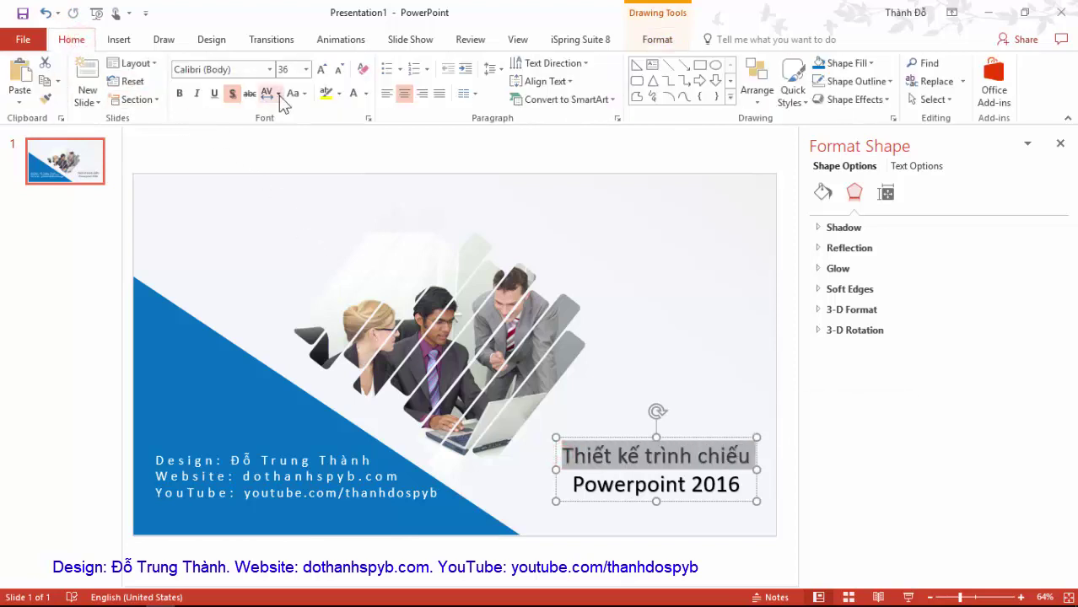
{"action": "left_click", "coordinate": [272, 93]}
{"action": "left_click", "coordinate": [287, 191]}
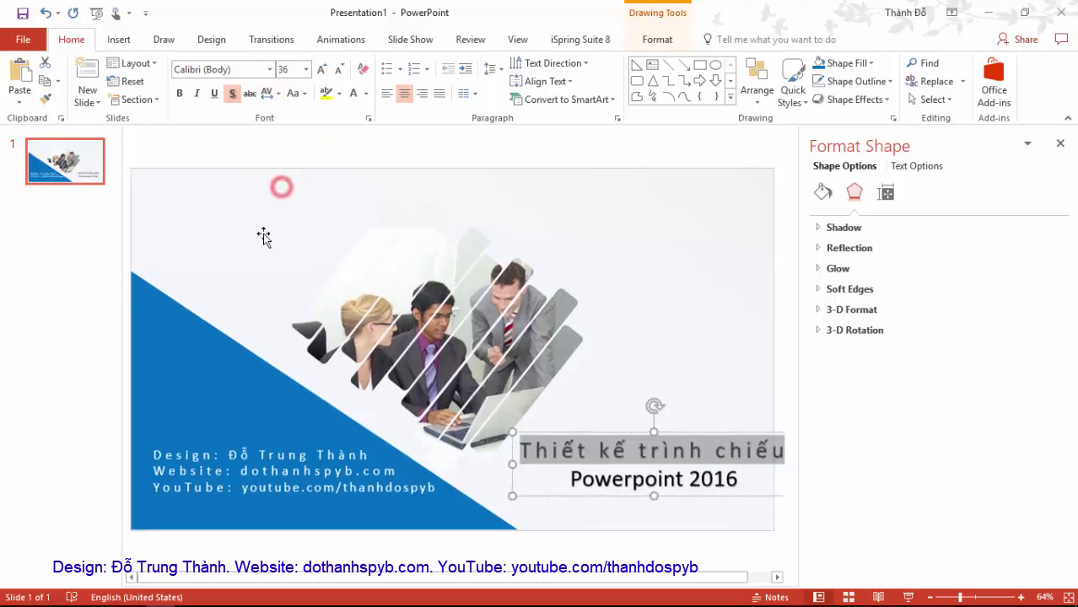
{"action": "left_click", "coordinate": [522, 495]}
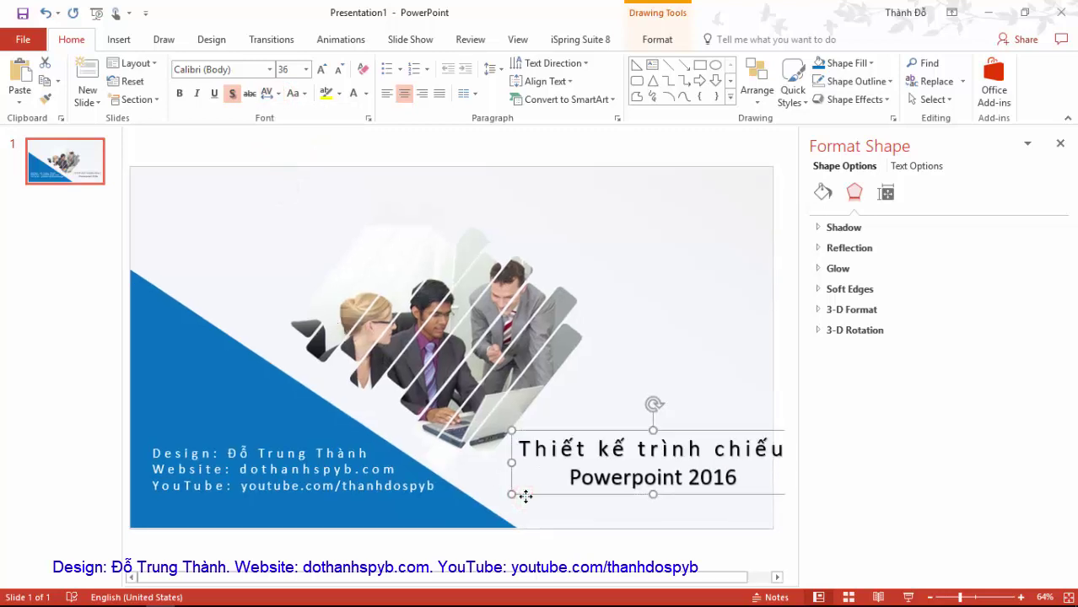
{"action": "key", "text": "ctrl+shift+comma"}
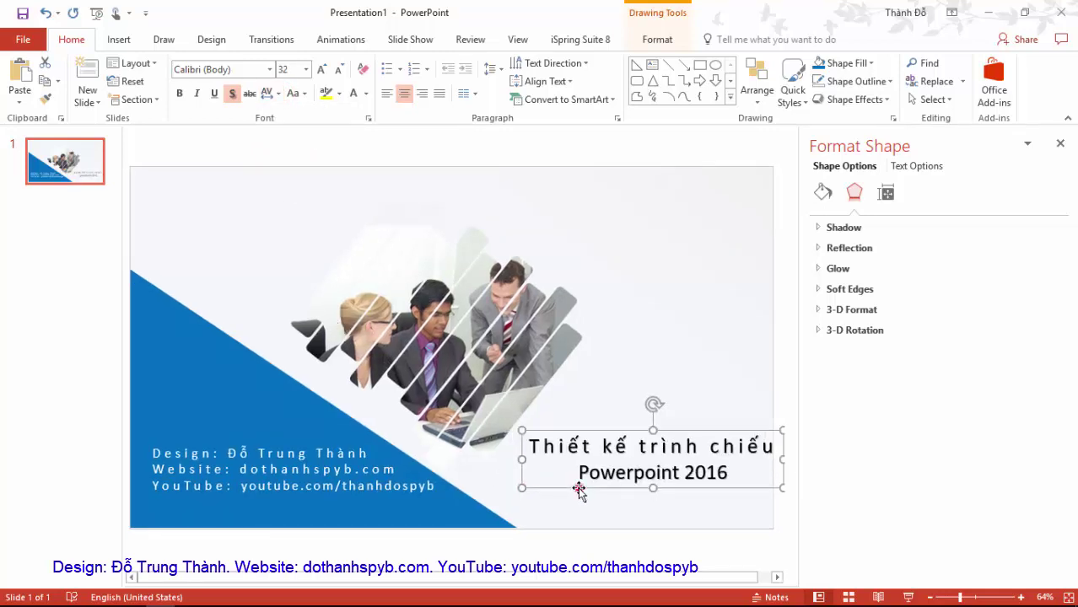
{"action": "left_click_drag", "start_coordinate": [579, 491], "coordinate": [565, 497]}
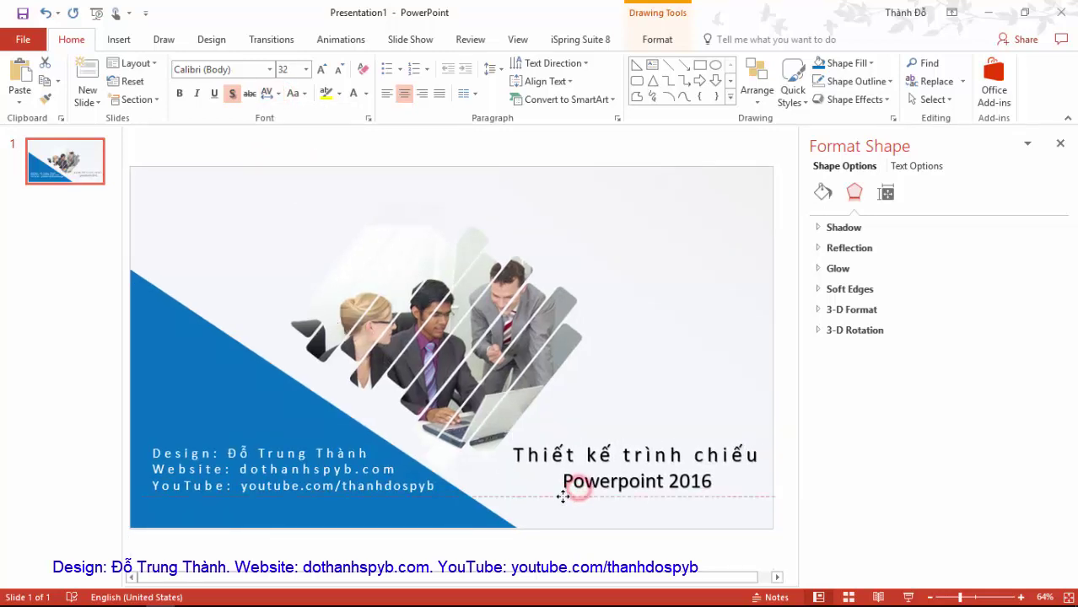
Remove the title's text shadow and colour 'Powerpoint 2016' red.
{"action": "left_click", "coordinate": [233, 95]}
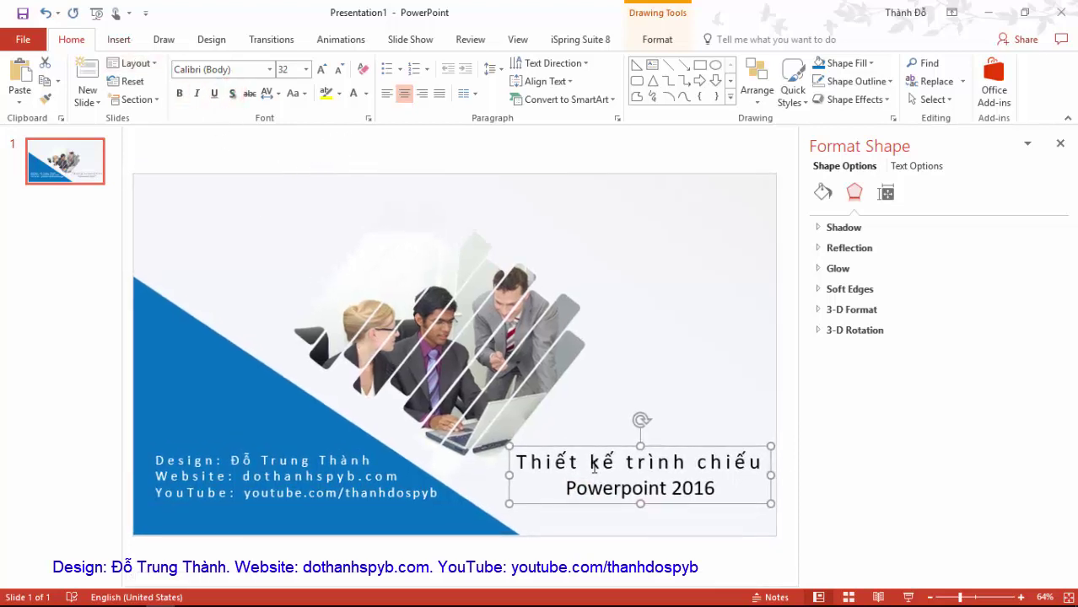
{"action": "triple_click", "coordinate": [570, 482]}
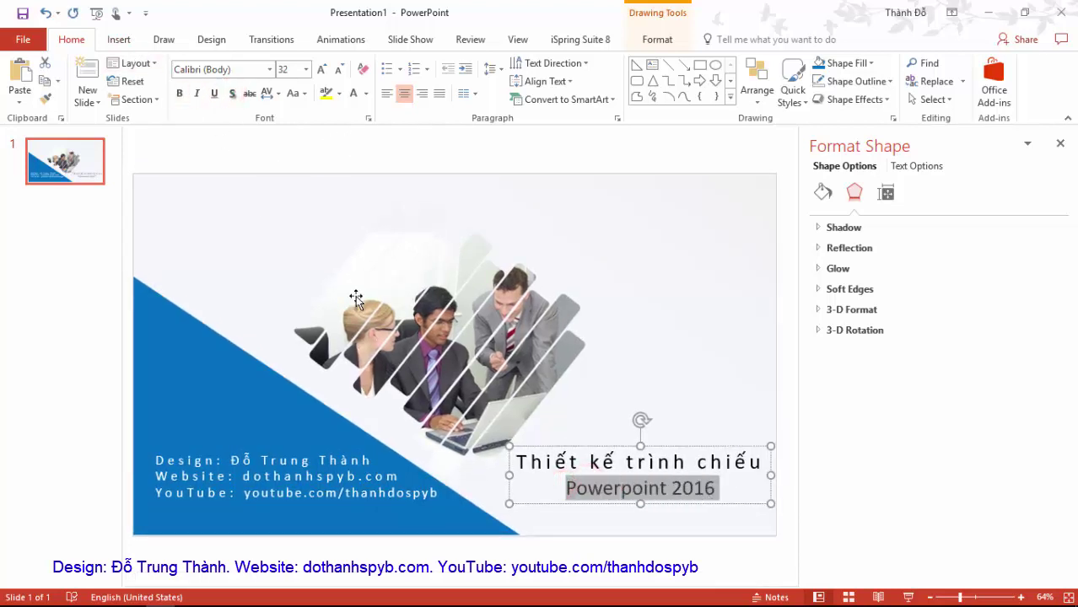
{"action": "left_click", "coordinate": [367, 95]}
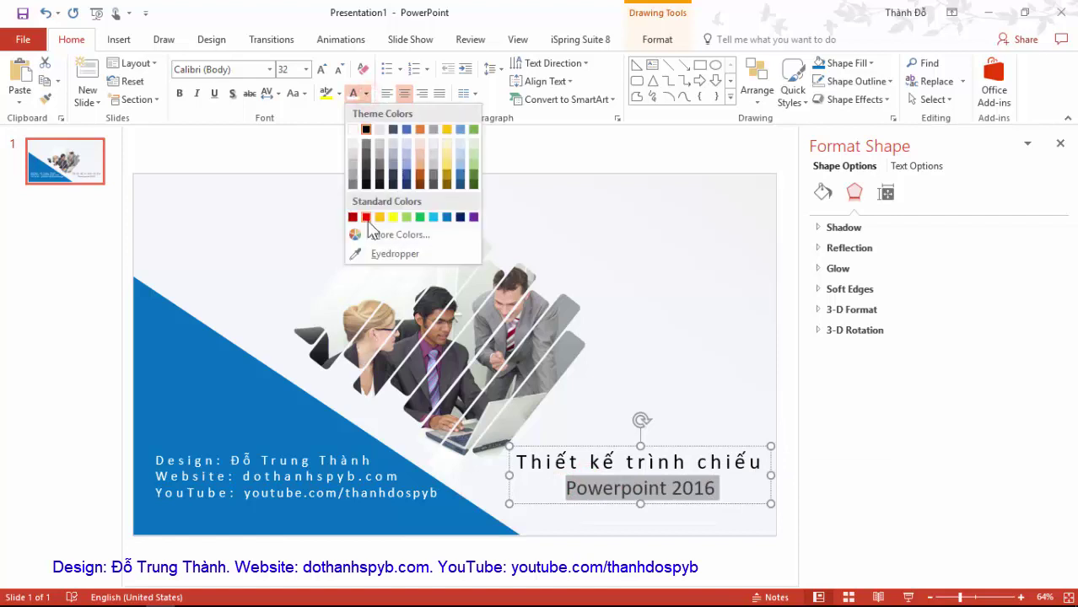
{"action": "left_click", "coordinate": [366, 218]}
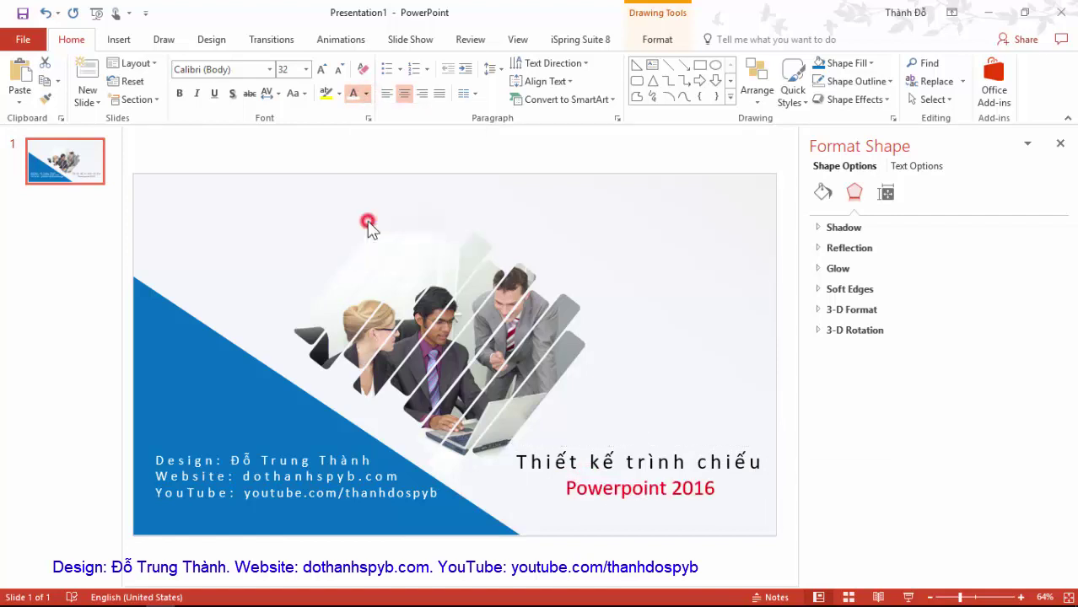
{"action": "left_click", "coordinate": [685, 412]}
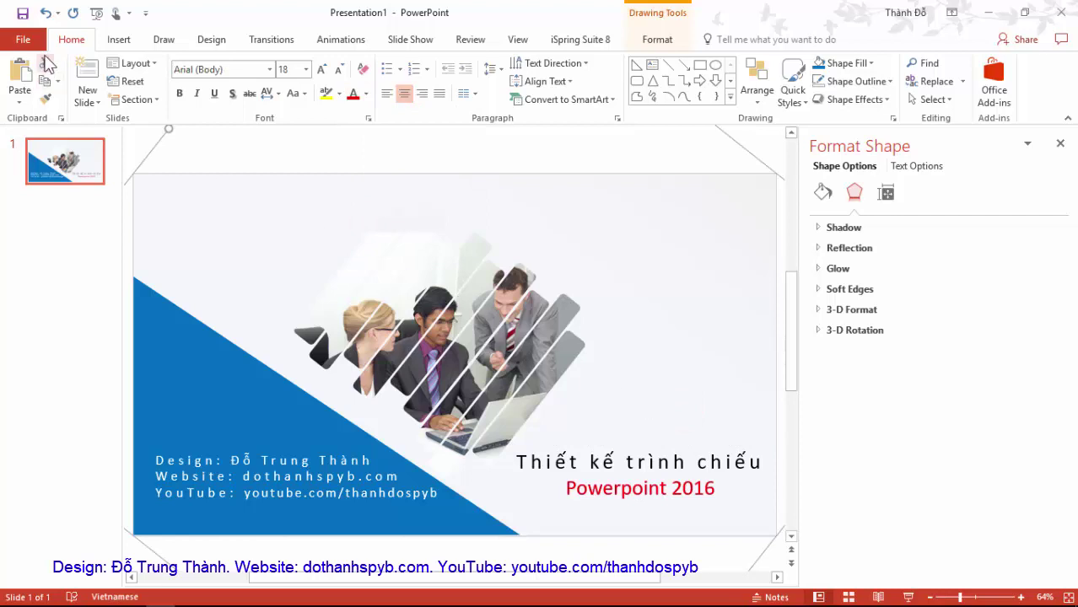
{"action": "left_click", "coordinate": [118, 39]}
Draw a straight line under 'Powerpoint 2016', nudge it down, and make its outline light blue.
{"action": "left_click", "coordinate": [272, 101]}
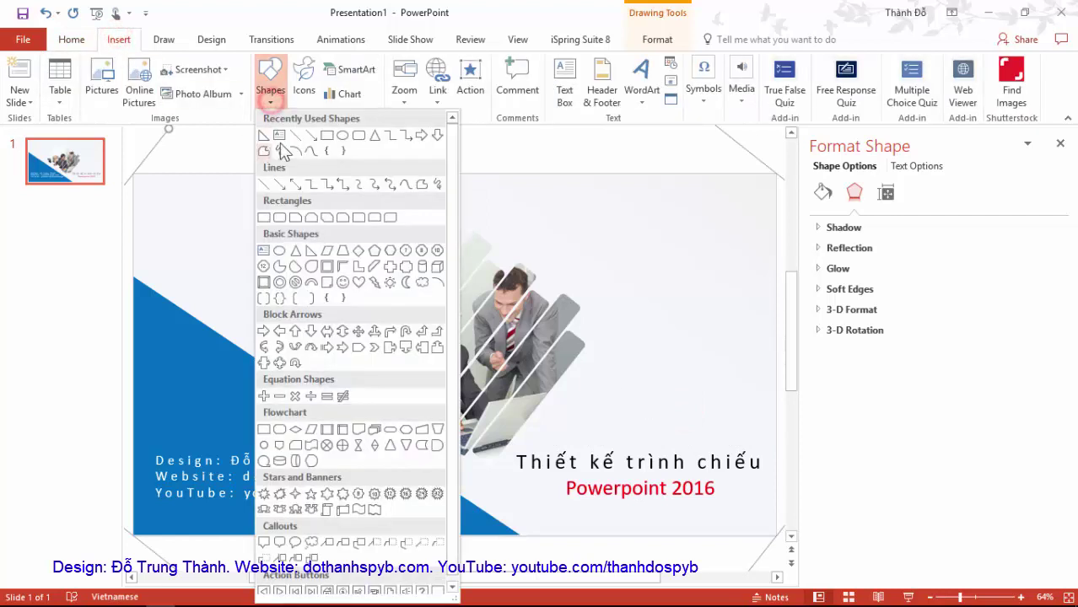
{"action": "left_click", "coordinate": [287, 139]}
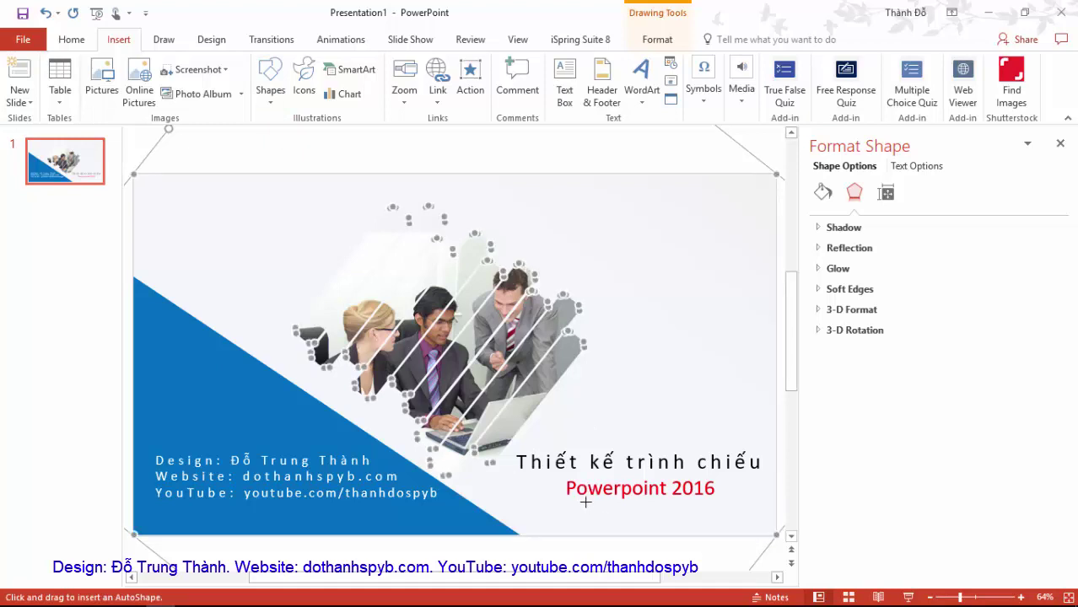
{"action": "left_click_drag", "start_coordinate": [583, 500], "coordinate": [702, 499]}
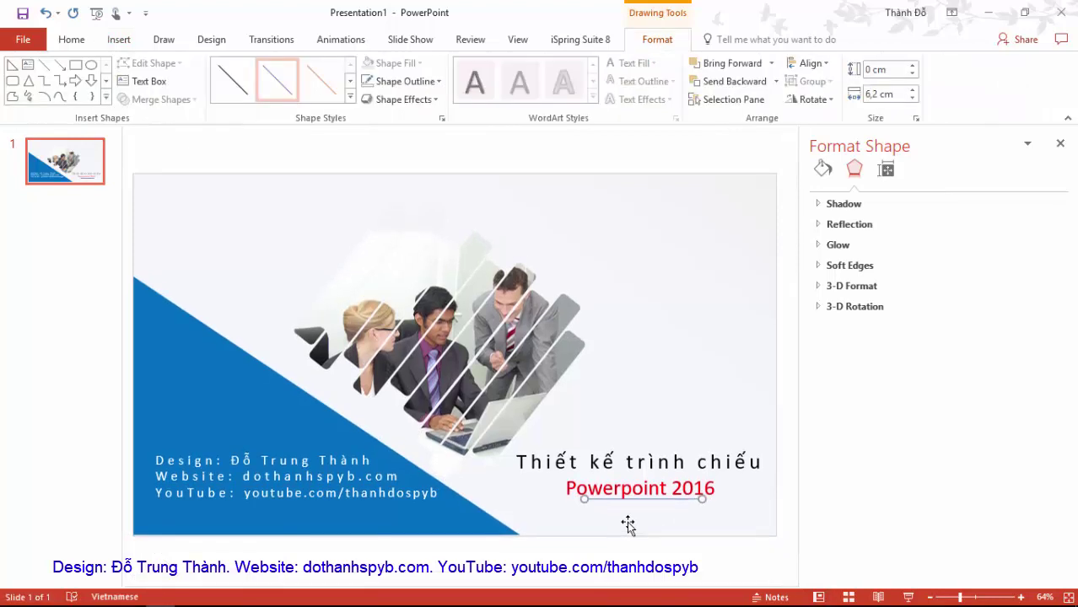
{"action": "key", "text": "Down"}
{"action": "key", "text": "Down"}
{"action": "key", "text": "Down"}
{"action": "key", "text": "Down"}
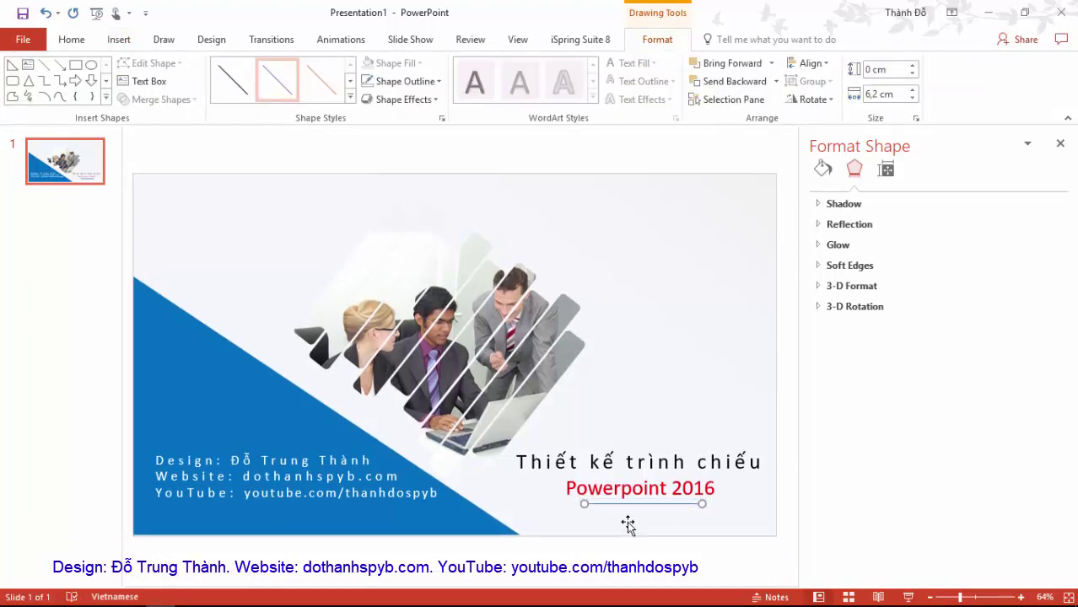
{"action": "left_click", "coordinate": [662, 40]}
{"action": "left_click", "coordinate": [429, 81]}
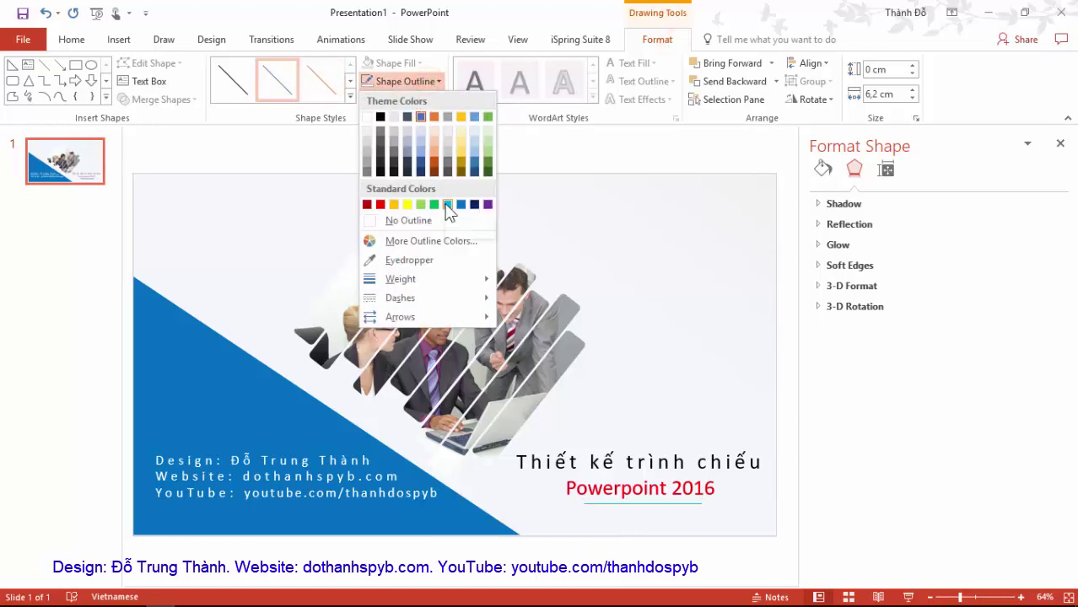
{"action": "left_click", "coordinate": [448, 206]}
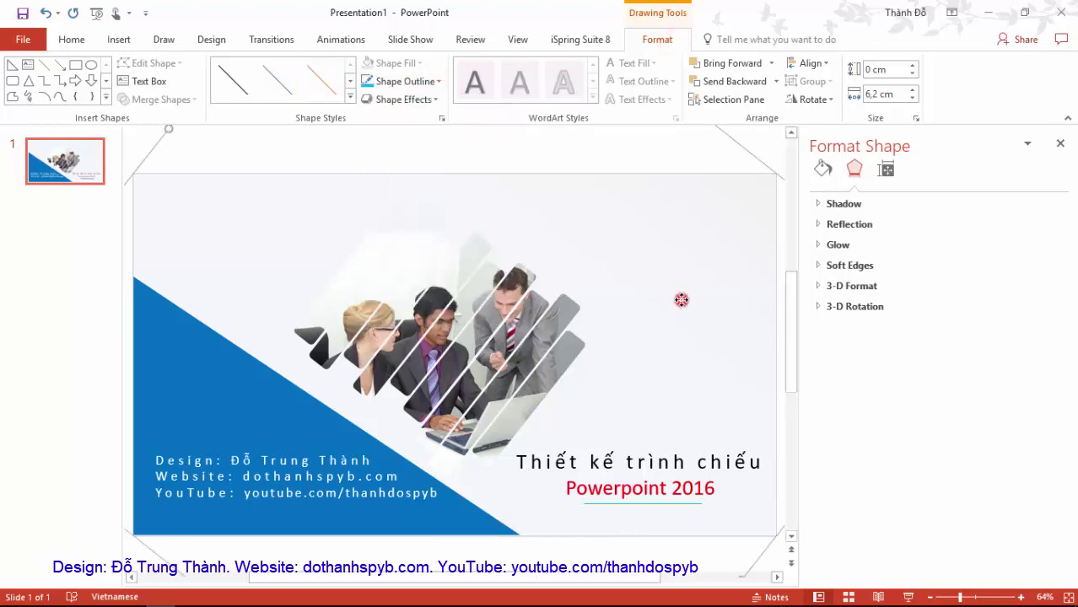
{"action": "left_click", "coordinate": [682, 300]}
{"action": "left_click", "coordinate": [214, 387]}
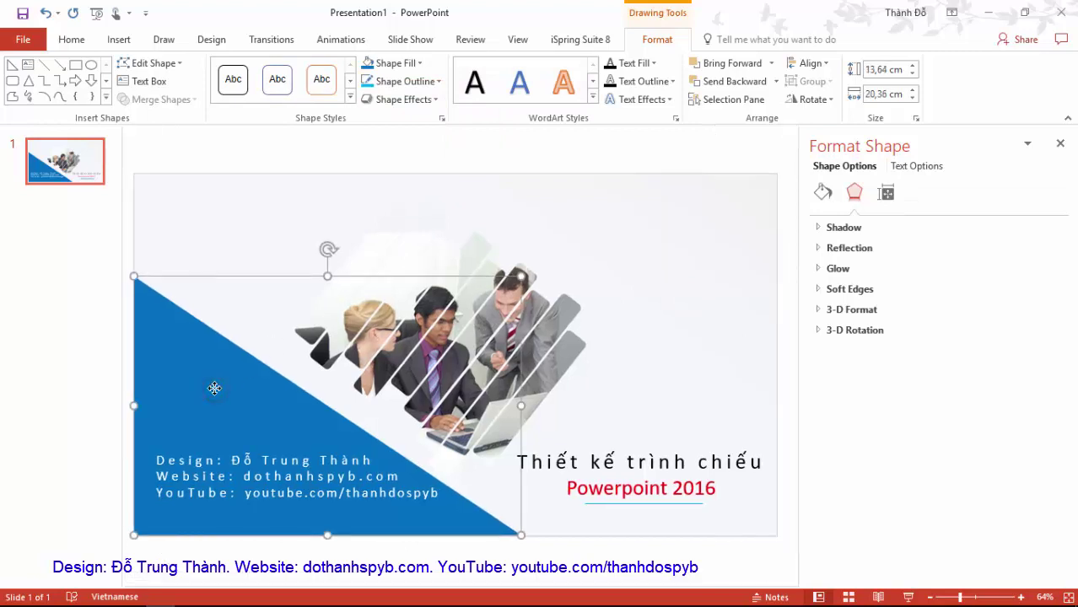
Insert a desktop computer icon onto the blue triangle and size it to 3.2 cm.
{"action": "left_click", "coordinate": [125, 37]}
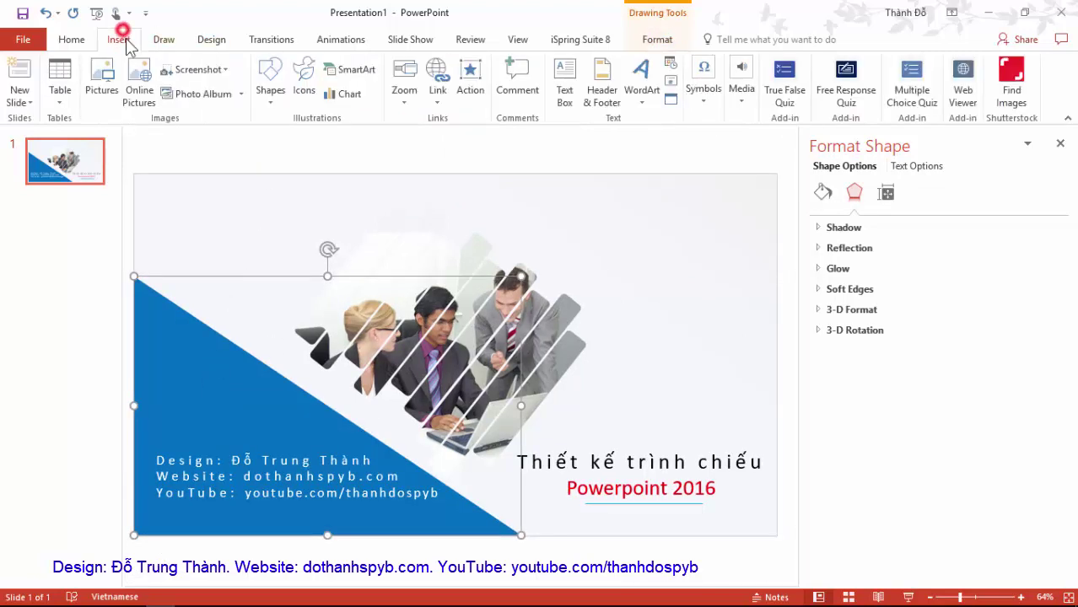
{"action": "left_click", "coordinate": [305, 95]}
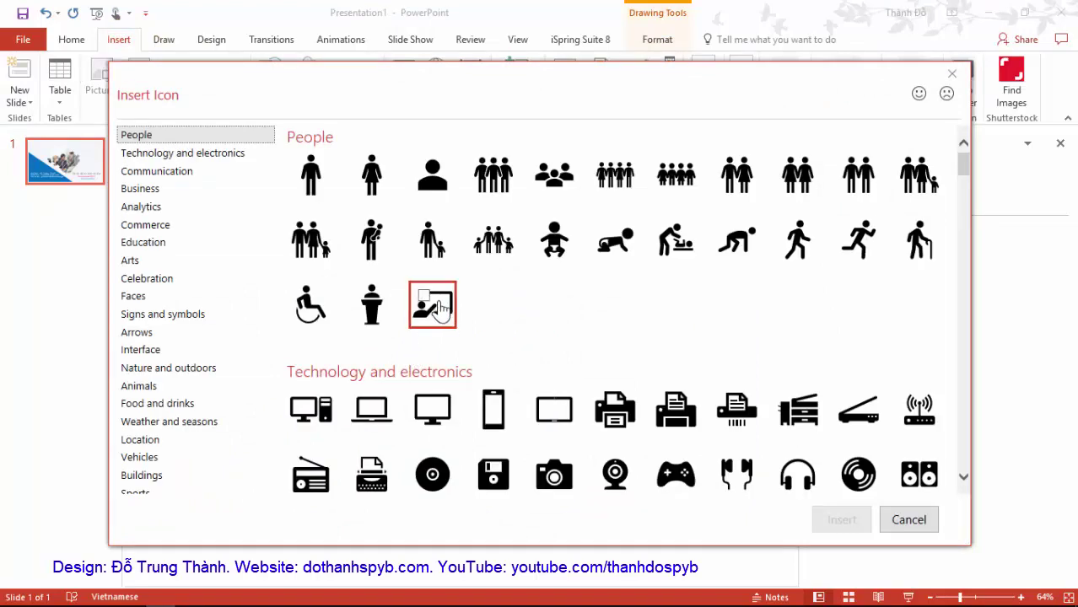
{"action": "left_click", "coordinate": [327, 409]}
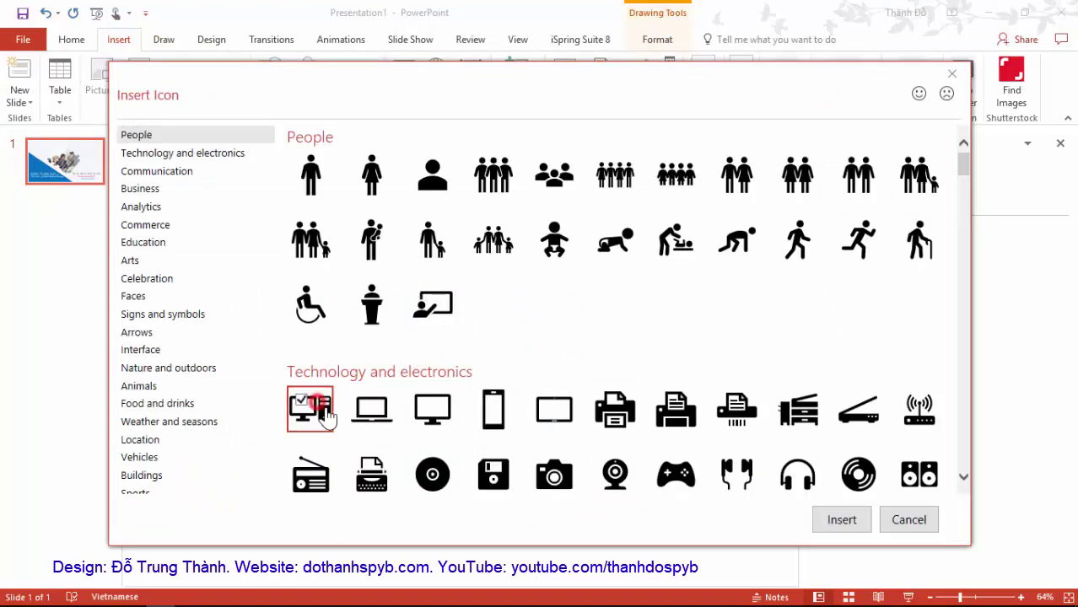
{"action": "left_click", "coordinate": [818, 521]}
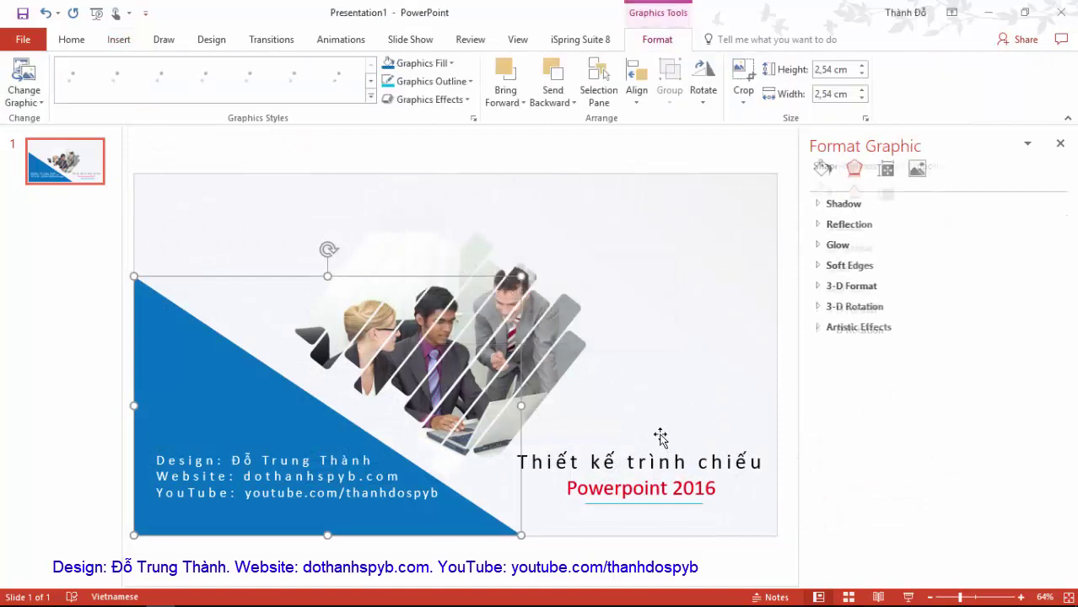
{"action": "left_click_drag", "start_coordinate": [463, 352], "coordinate": [235, 401]}
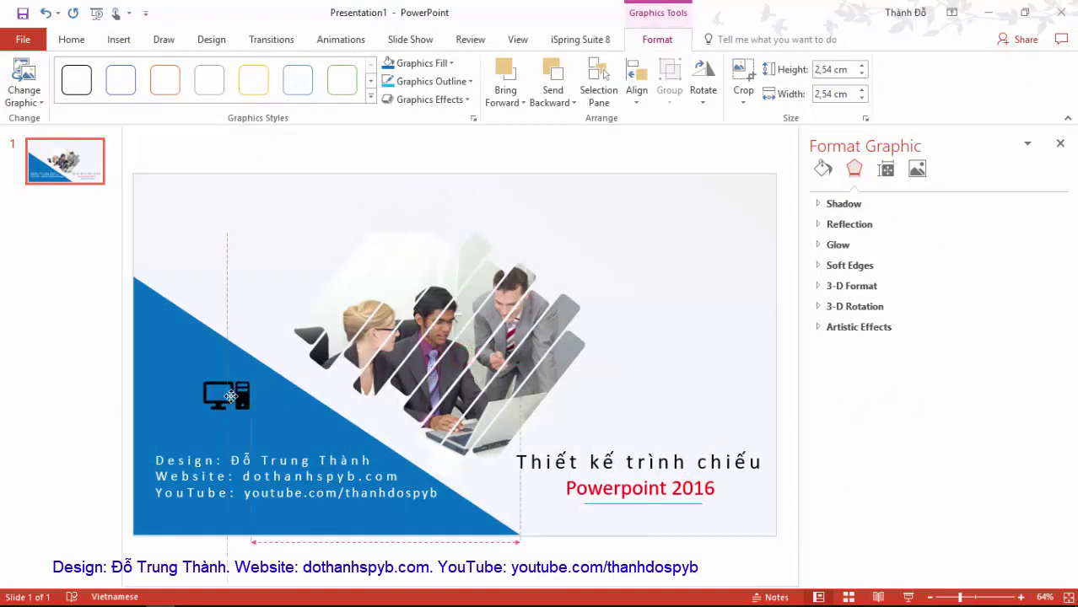
{"action": "left_click", "coordinate": [861, 66]}
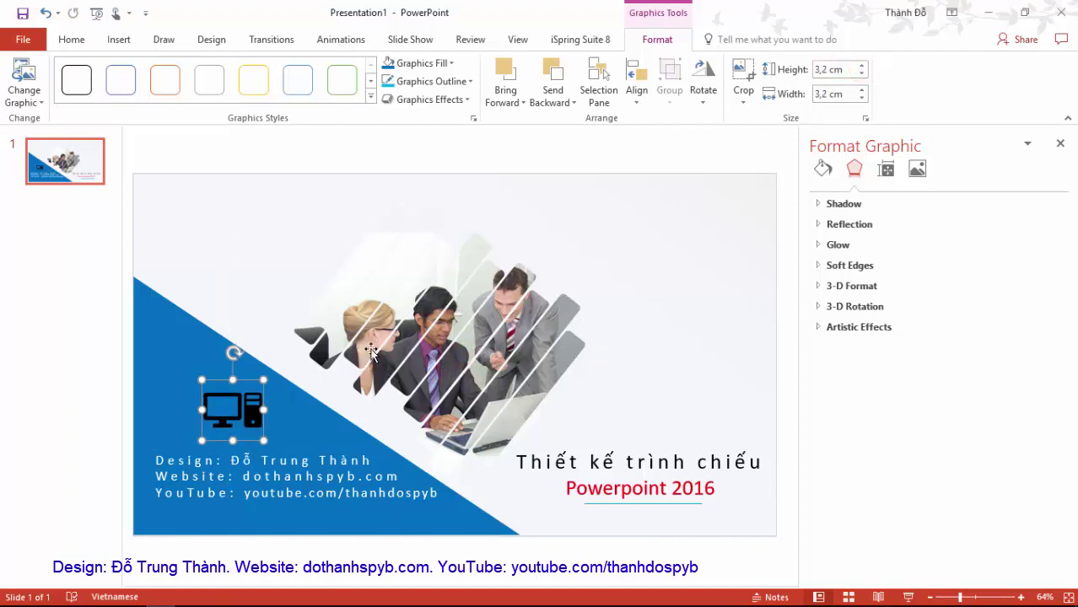
Nudge the computer icon left and give it a white fill.
{"action": "key", "text": "Left"}
{"action": "key", "text": "Left"}
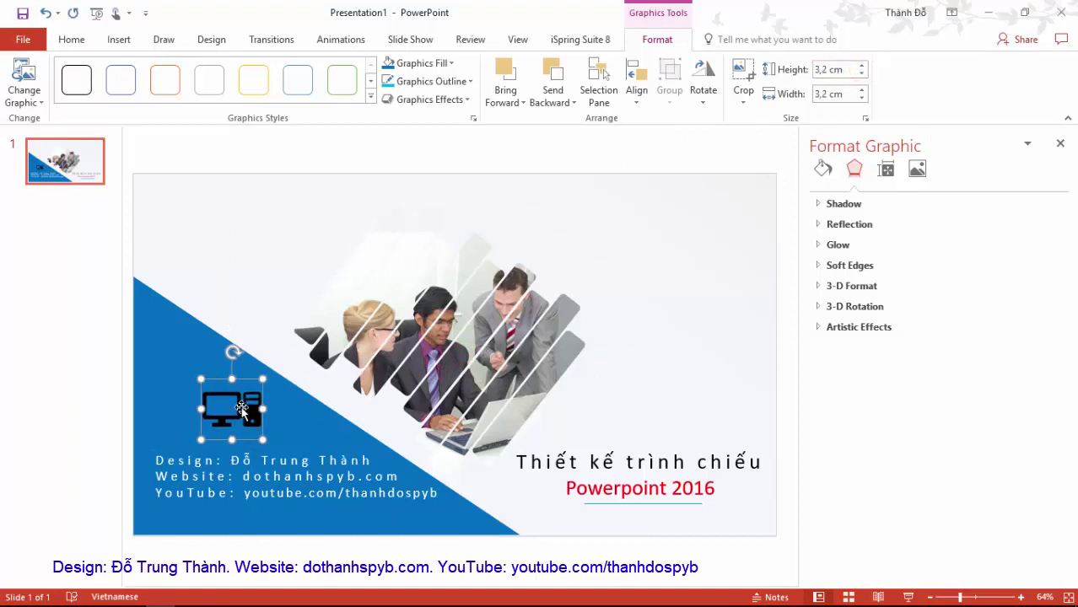
{"action": "key", "text": "Left"}
{"action": "key", "text": "Left"}
{"action": "key", "text": "Left"}
{"action": "key", "text": "Left"}
{"action": "key", "text": "Left"}
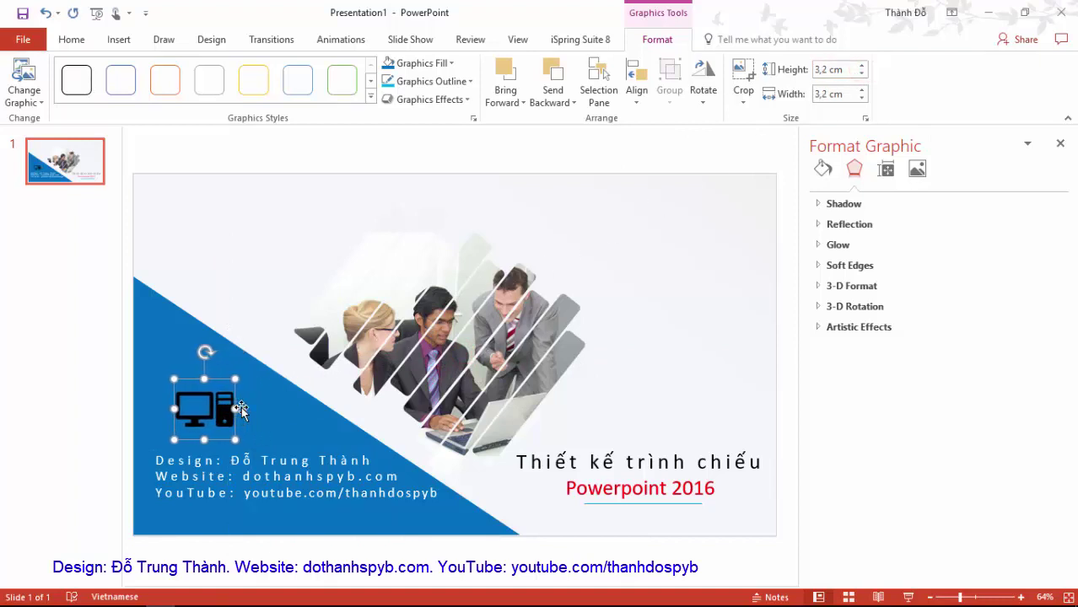
{"action": "key", "text": "Left"}
{"action": "key", "text": "Left"}
{"action": "key", "text": "Left"}
{"action": "key", "text": "Left"}
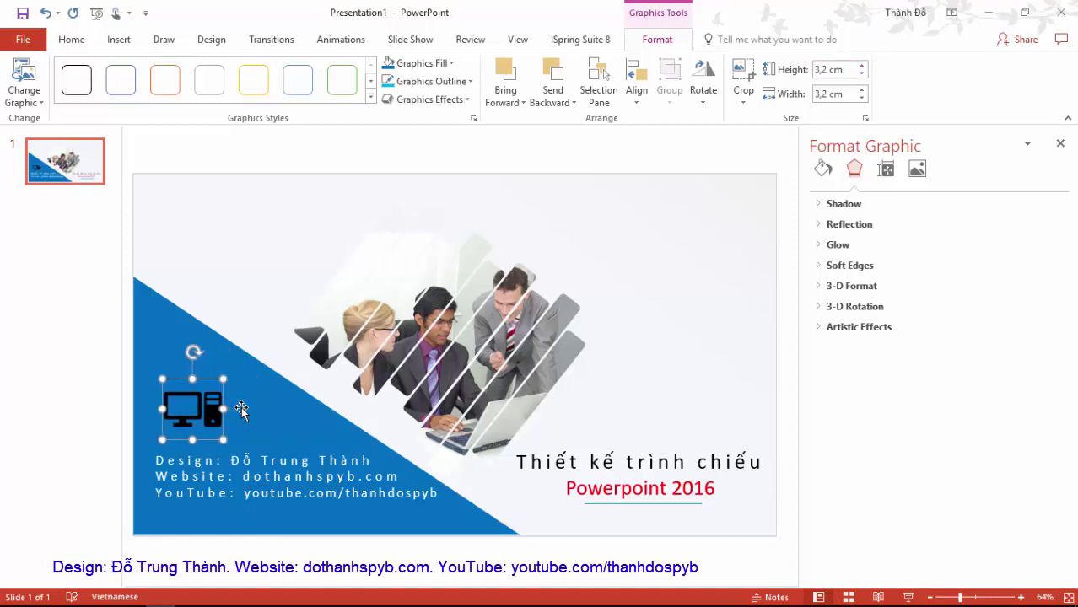
{"action": "key", "text": "Left"}
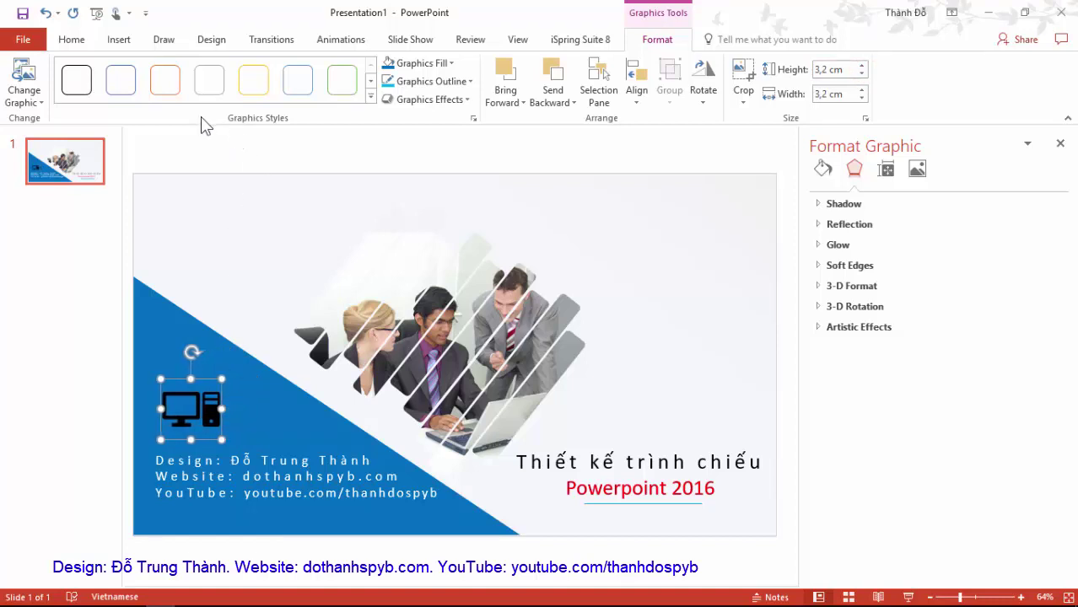
{"action": "left_click", "coordinate": [450, 62]}
{"action": "left_click", "coordinate": [387, 101]}
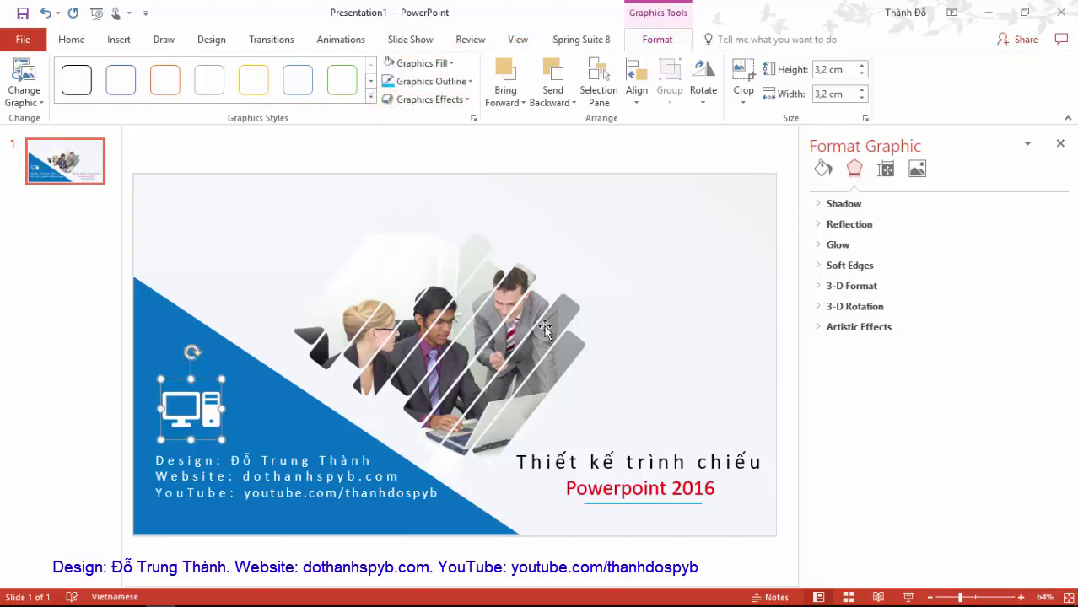
{"action": "left_click", "coordinate": [680, 358]}
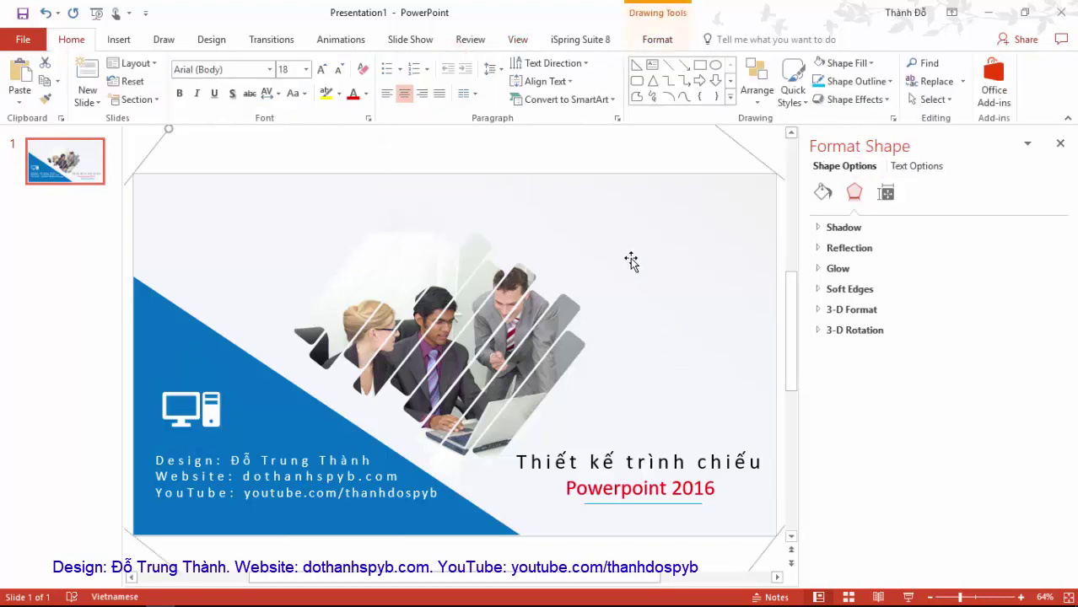
{"action": "left_click", "coordinate": [118, 40]}
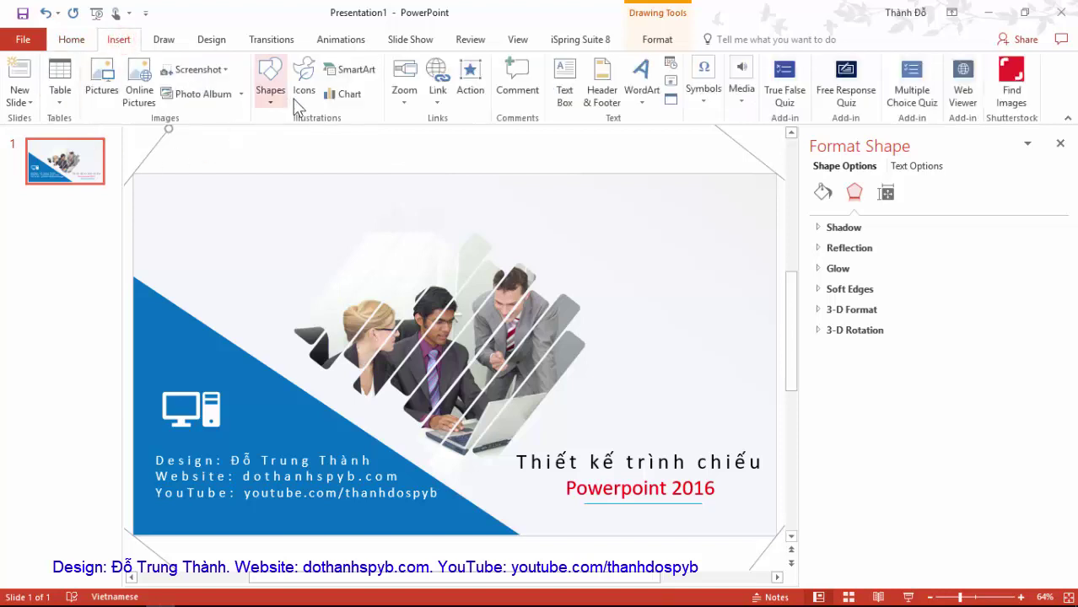
Insert the podium icon from the Celebration icon category.
{"action": "left_click", "coordinate": [307, 90]}
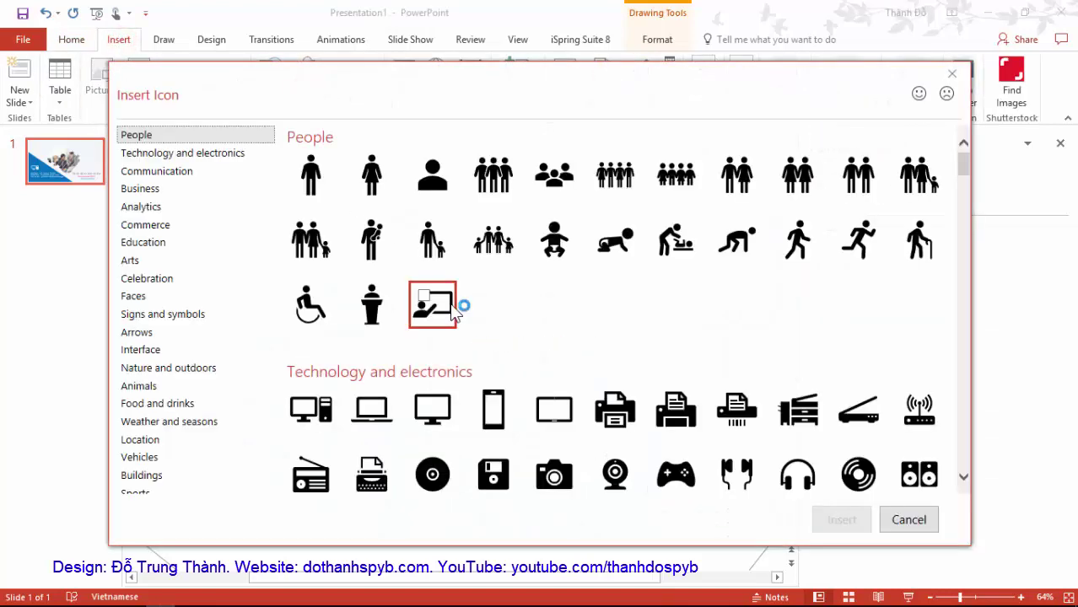
{"action": "scroll", "coordinate": [582, 341], "scroll_direction": "down", "scroll_amount": 1}
{"action": "scroll", "coordinate": [584, 342], "scroll_direction": "down", "scroll_amount": 2}
{"action": "scroll", "coordinate": [583, 342], "scroll_direction": "down", "scroll_amount": 1}
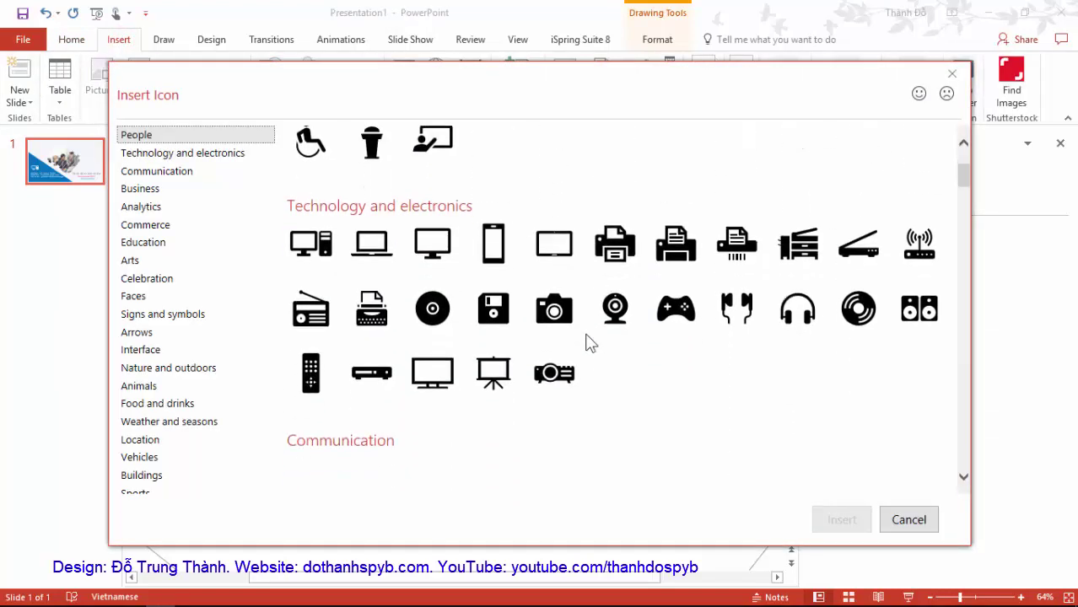
{"action": "scroll", "coordinate": [589, 341], "scroll_direction": "down", "scroll_amount": 4}
{"action": "scroll", "coordinate": [588, 342], "scroll_direction": "down", "scroll_amount": 3}
{"action": "scroll", "coordinate": [588, 342], "scroll_direction": "down", "scroll_amount": 3}
{"action": "scroll", "coordinate": [589, 342], "scroll_direction": "down", "scroll_amount": 1}
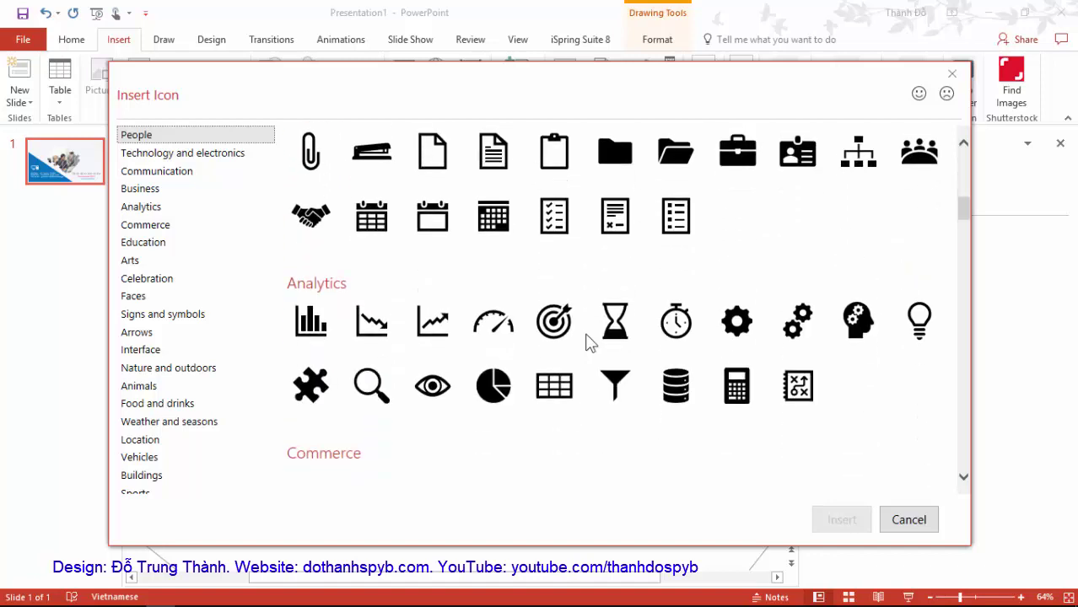
{"action": "scroll", "coordinate": [589, 341], "scroll_direction": "down", "scroll_amount": 4}
{"action": "scroll", "coordinate": [588, 341], "scroll_direction": "down", "scroll_amount": 3}
{"action": "scroll", "coordinate": [588, 341], "scroll_direction": "down", "scroll_amount": 4}
{"action": "scroll", "coordinate": [588, 341], "scroll_direction": "down", "scroll_amount": 3}
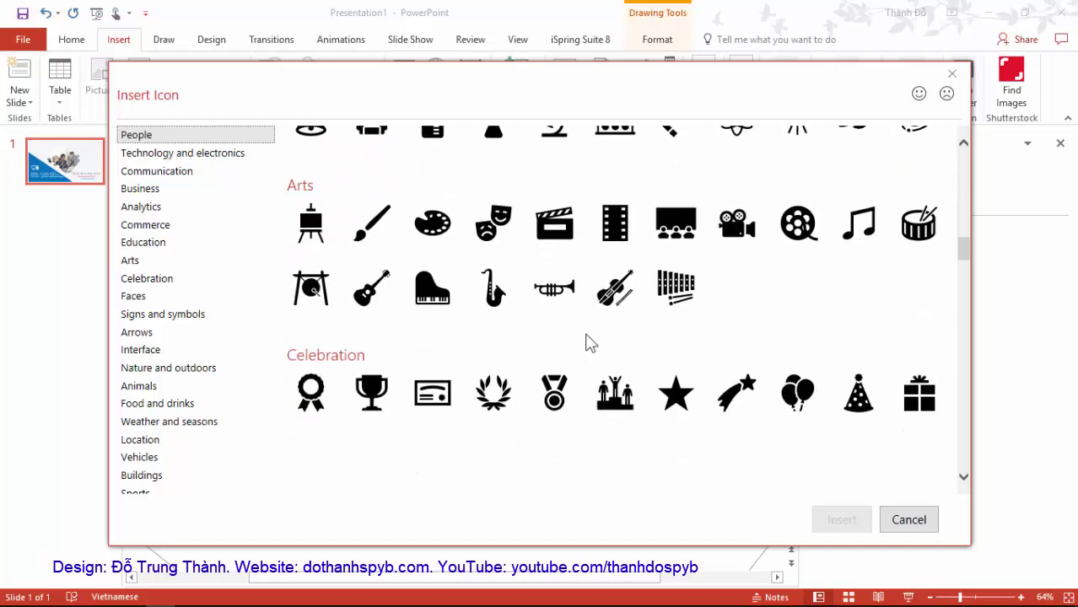
{"action": "scroll", "coordinate": [589, 341], "scroll_direction": "down", "scroll_amount": 3}
{"action": "scroll", "coordinate": [589, 341], "scroll_direction": "down", "scroll_amount": 2}
{"action": "scroll", "coordinate": [595, 333], "scroll_direction": "up", "scroll_amount": 1}
{"action": "left_click", "coordinate": [628, 239]}
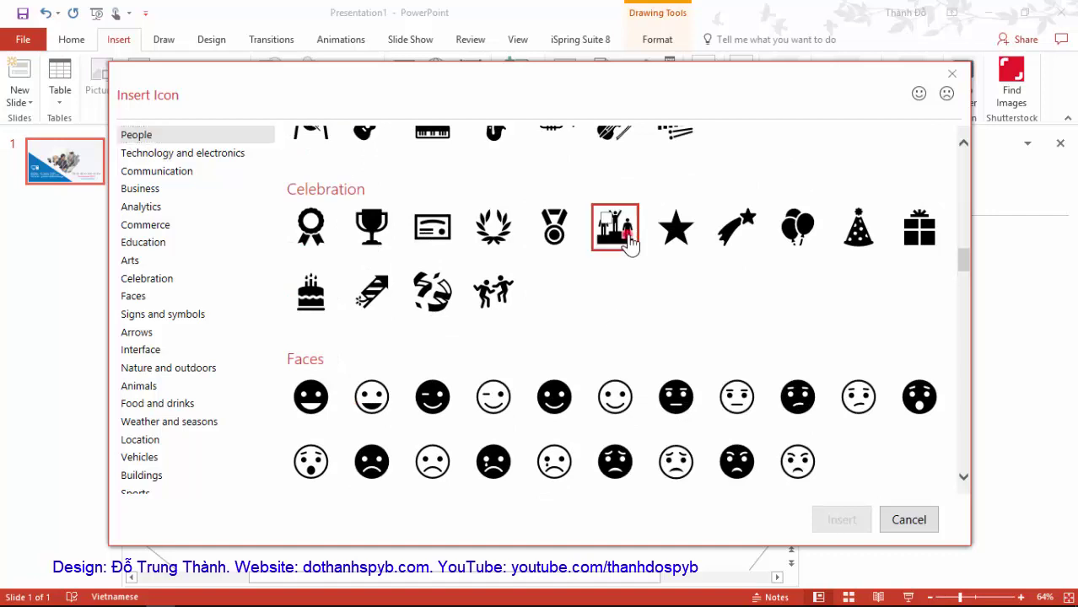
{"action": "left_click", "coordinate": [845, 520]}
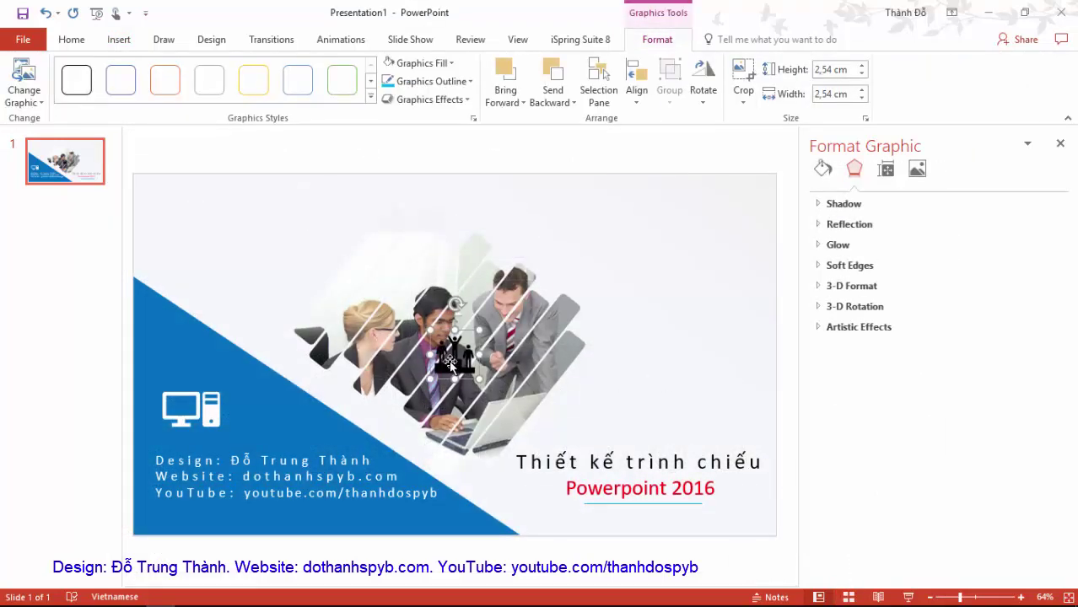
Place the podium icon above the title at 4,2 cm and fill it green.
{"action": "left_click_drag", "start_coordinate": [450, 361], "coordinate": [657, 389]}
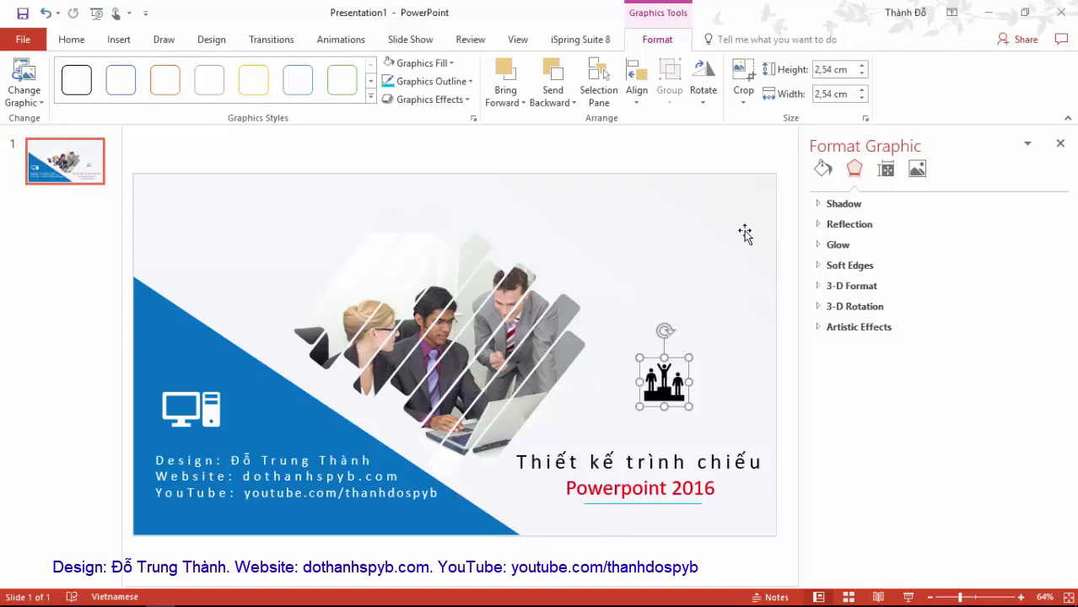
{"action": "left_click", "coordinate": [861, 66]}
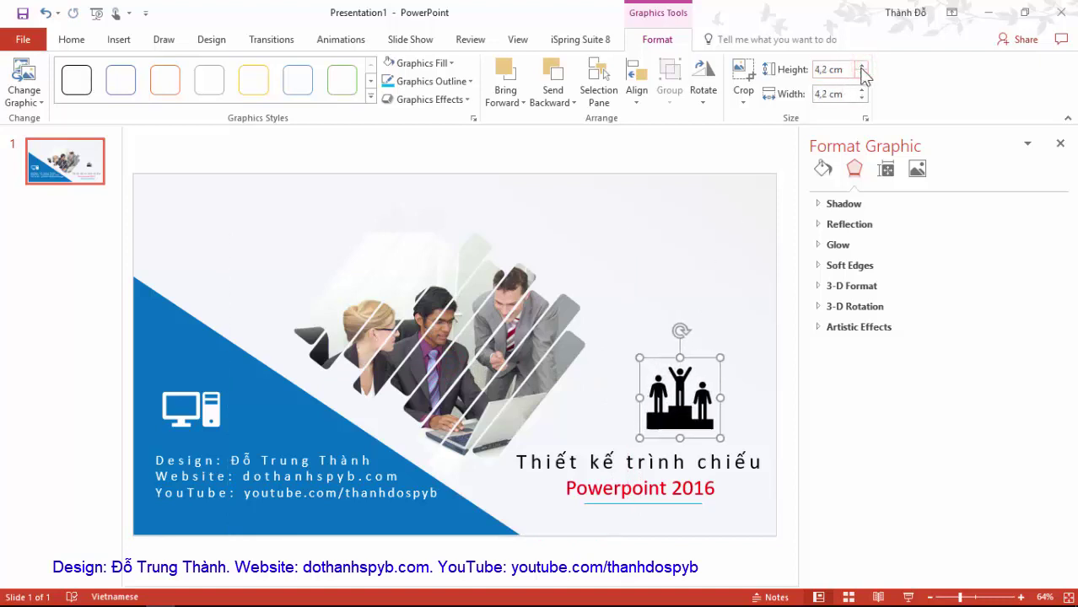
{"action": "left_click_drag", "start_coordinate": [680, 397], "coordinate": [644, 403]}
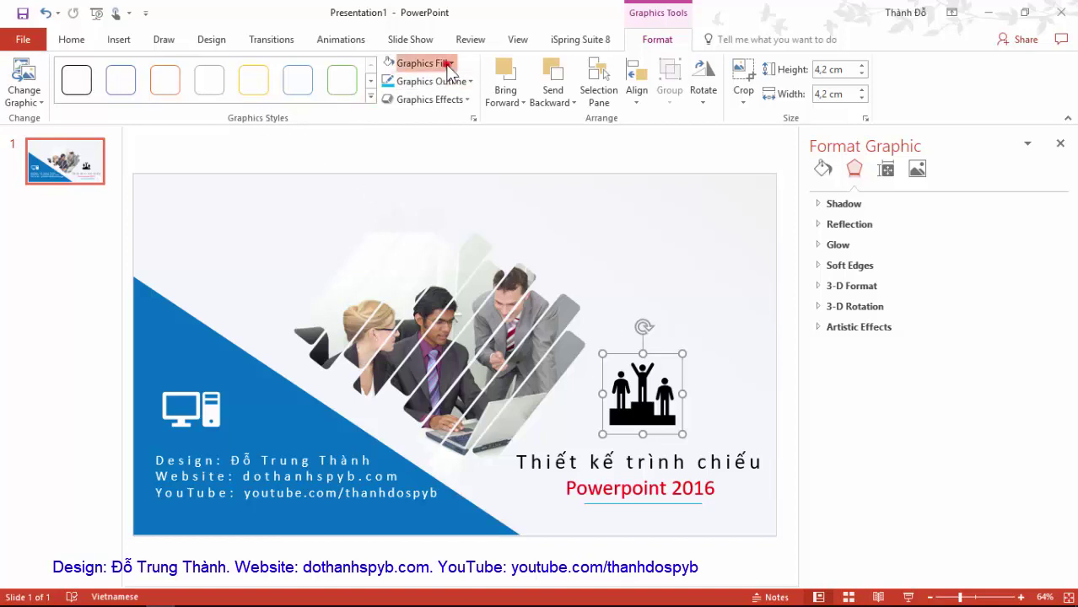
{"action": "left_click", "coordinate": [414, 64]}
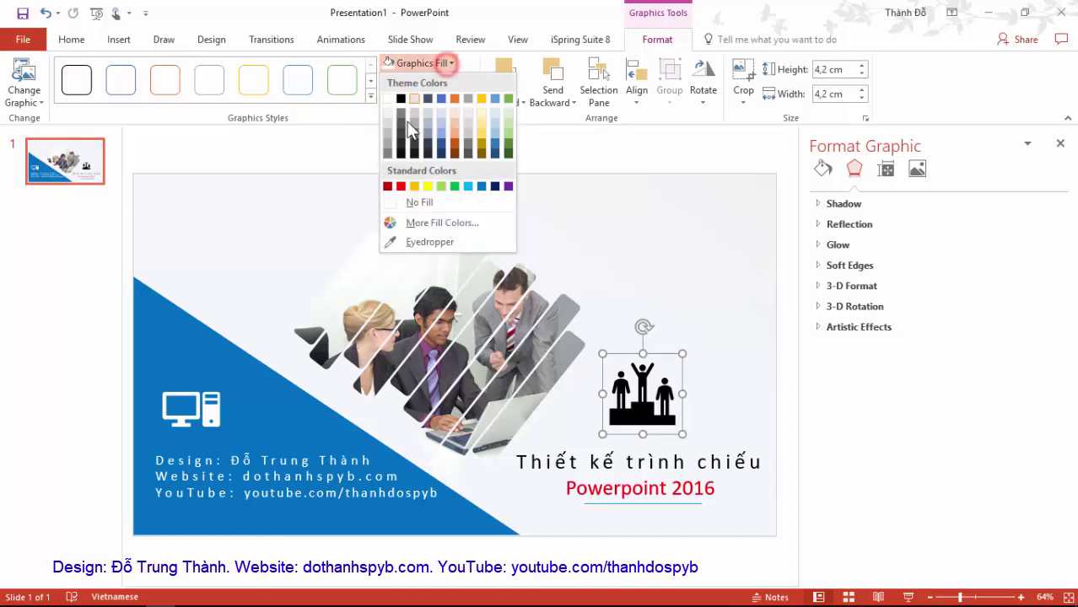
{"action": "left_click", "coordinate": [454, 186]}
{"action": "left_click", "coordinate": [681, 272]}
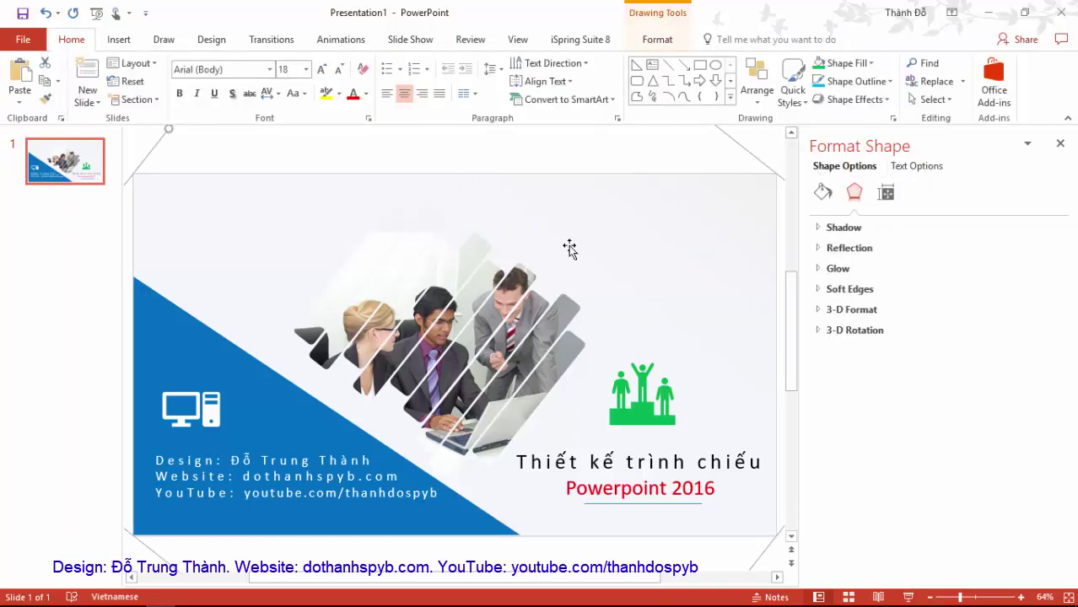
Draw a yellow circle with no outline at the slide's top-left, nudged slightly left.
{"action": "left_click", "coordinate": [119, 40]}
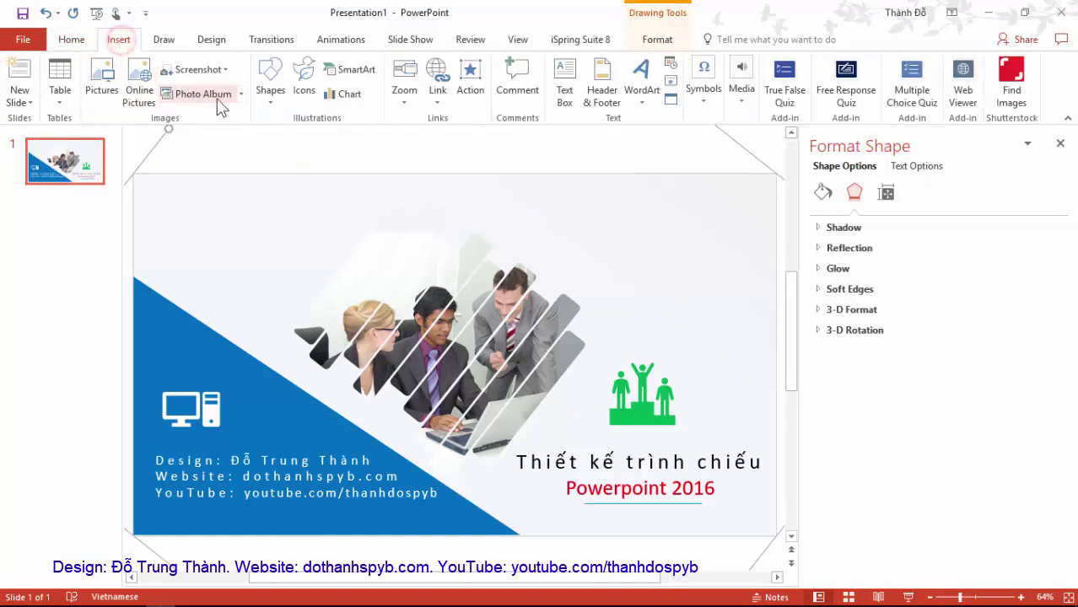
{"action": "left_click", "coordinate": [270, 80]}
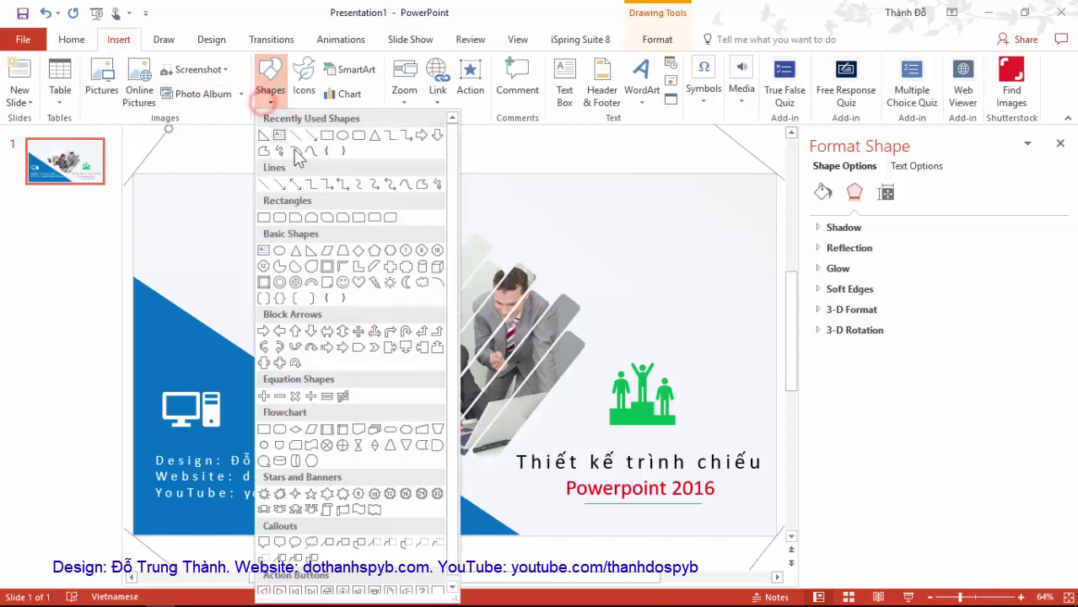
{"action": "left_click", "coordinate": [280, 252]}
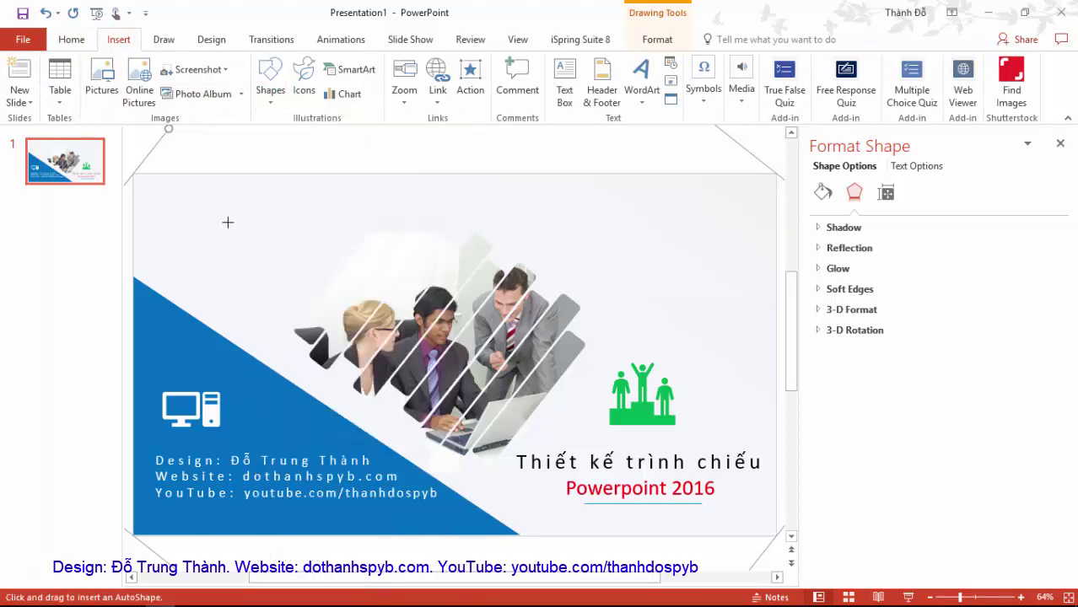
{"action": "left_click_drag", "start_coordinate": [216, 217], "coordinate": [300, 294]}
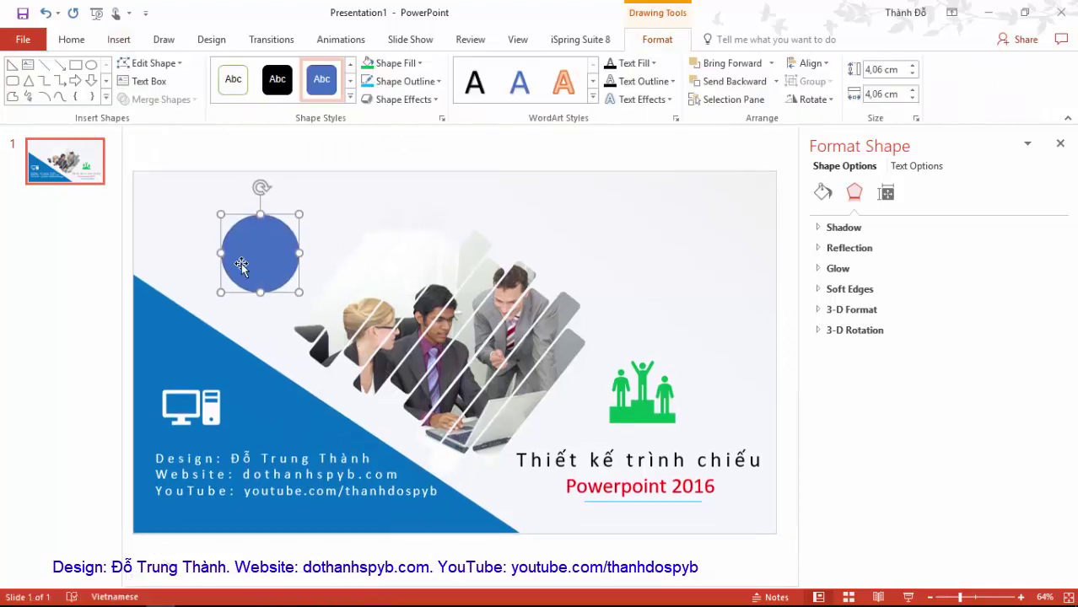
{"action": "left_click", "coordinate": [422, 82]}
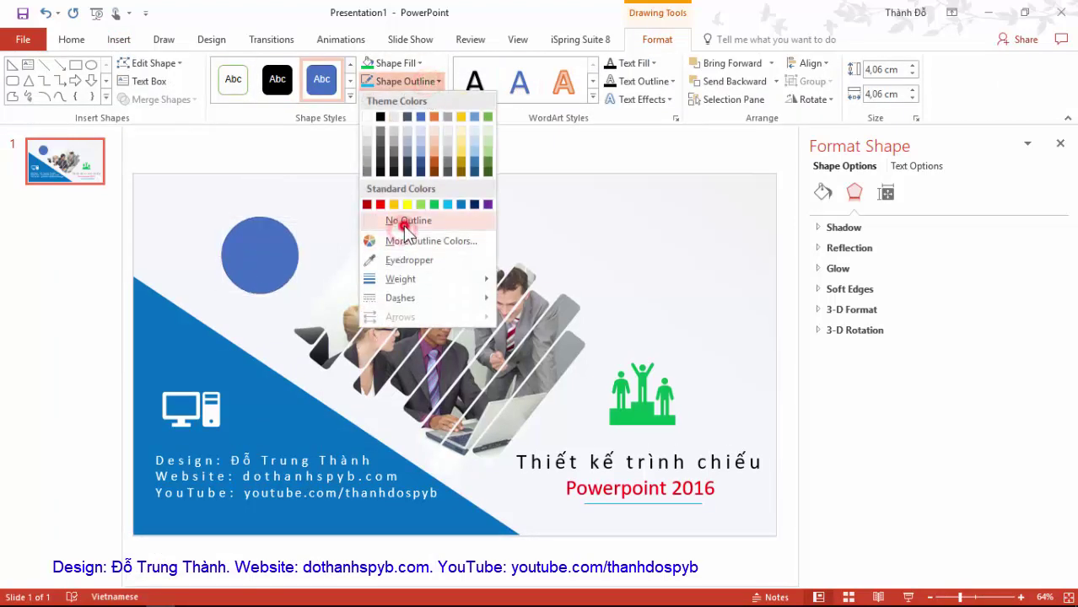
{"action": "left_click", "coordinate": [404, 223]}
{"action": "left_click", "coordinate": [410, 64]}
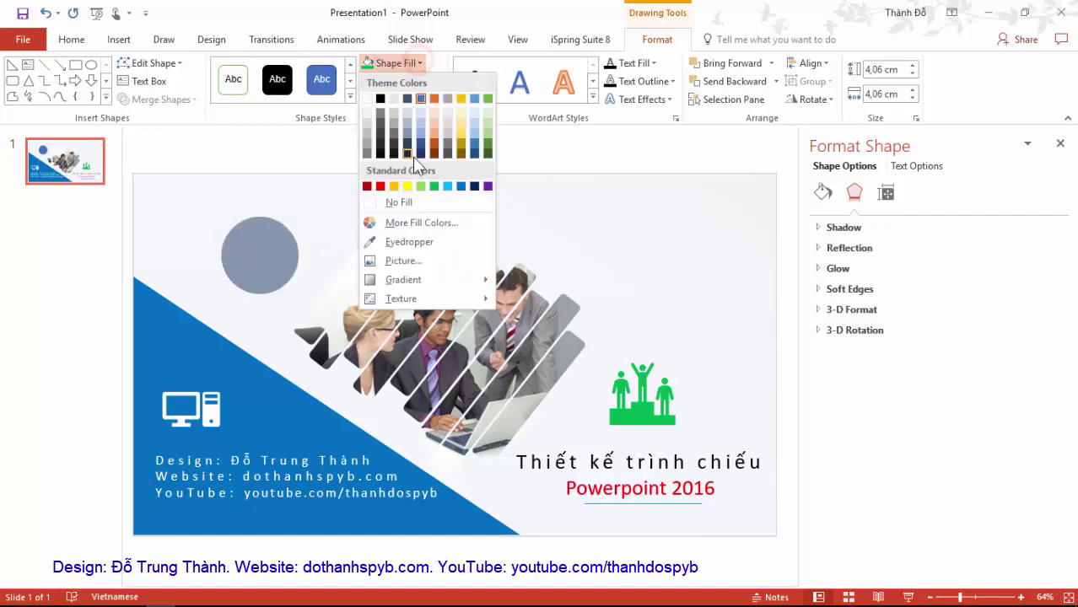
{"action": "left_click", "coordinate": [392, 186]}
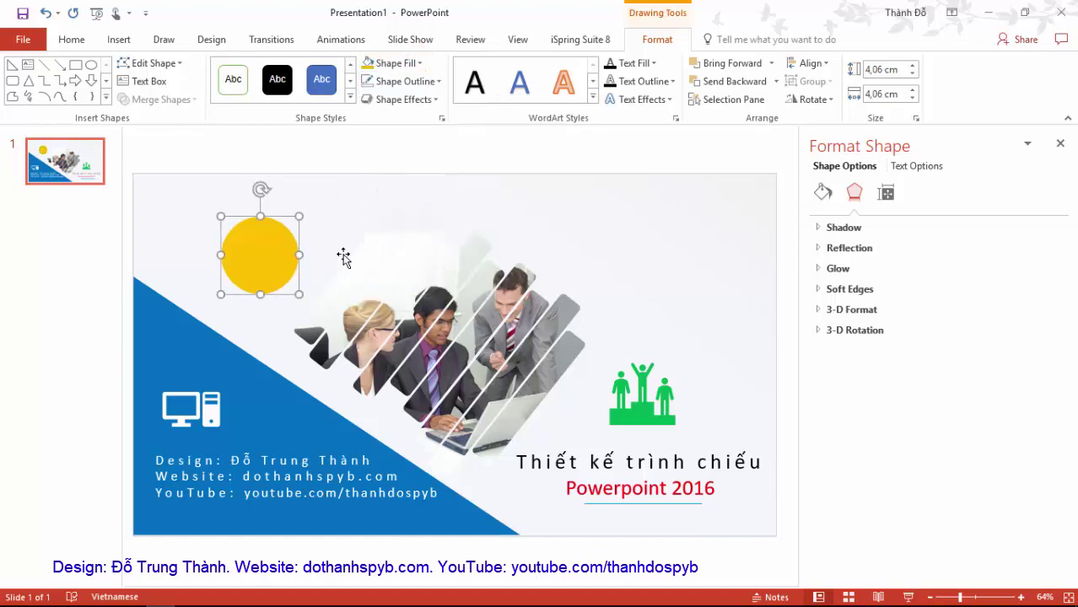
{"action": "left_click_drag", "start_coordinate": [265, 260], "coordinate": [257, 260]}
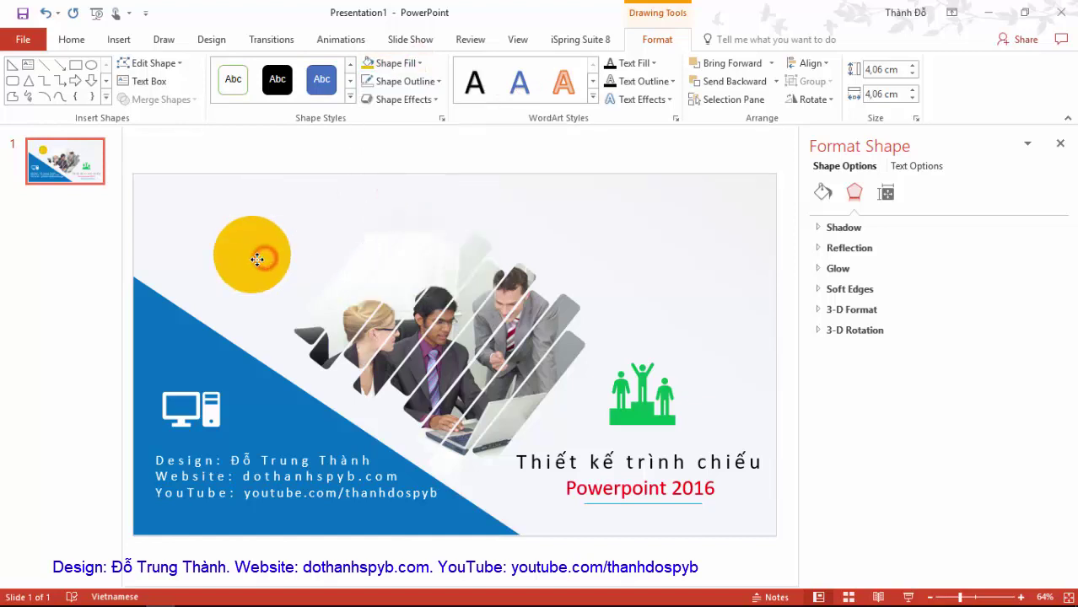
{"action": "left_click", "coordinate": [119, 39]}
Insert the presenter icon from the People icons and place it on the yellow circle.
{"action": "left_click", "coordinate": [305, 89]}
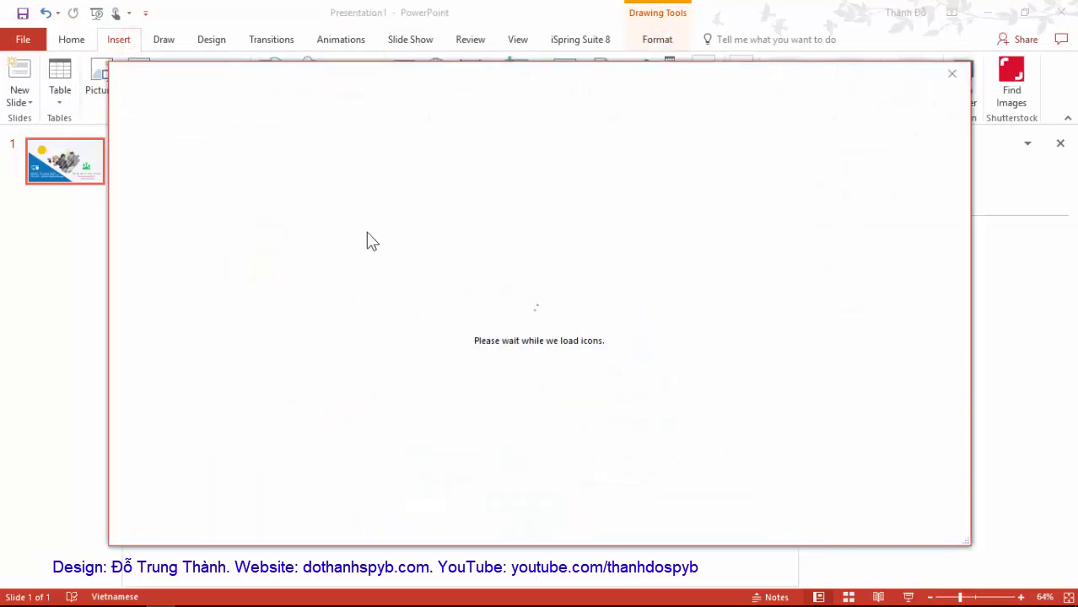
{"action": "scroll", "coordinate": [540, 337], "scroll_direction": "down", "scroll_amount": 2}
{"action": "scroll", "coordinate": [540, 337], "scroll_direction": "down", "scroll_amount": 3}
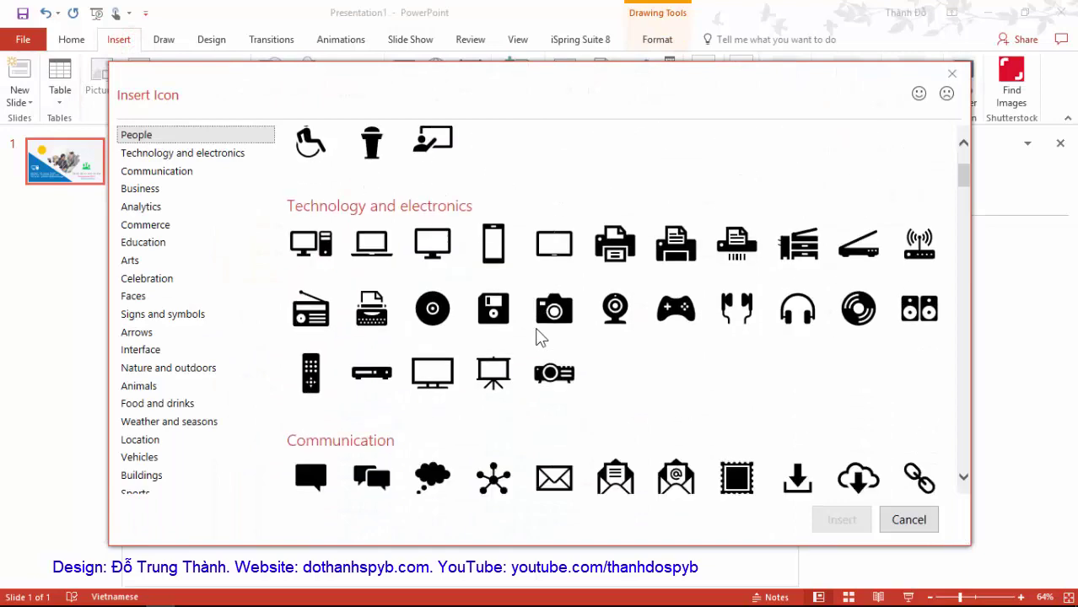
{"action": "scroll", "coordinate": [540, 337], "scroll_direction": "down", "scroll_amount": 3}
{"action": "scroll", "coordinate": [541, 337], "scroll_direction": "up", "scroll_amount": 2}
{"action": "scroll", "coordinate": [540, 338], "scroll_direction": "up", "scroll_amount": 3}
{"action": "scroll", "coordinate": [537, 331], "scroll_direction": "up", "scroll_amount": 2}
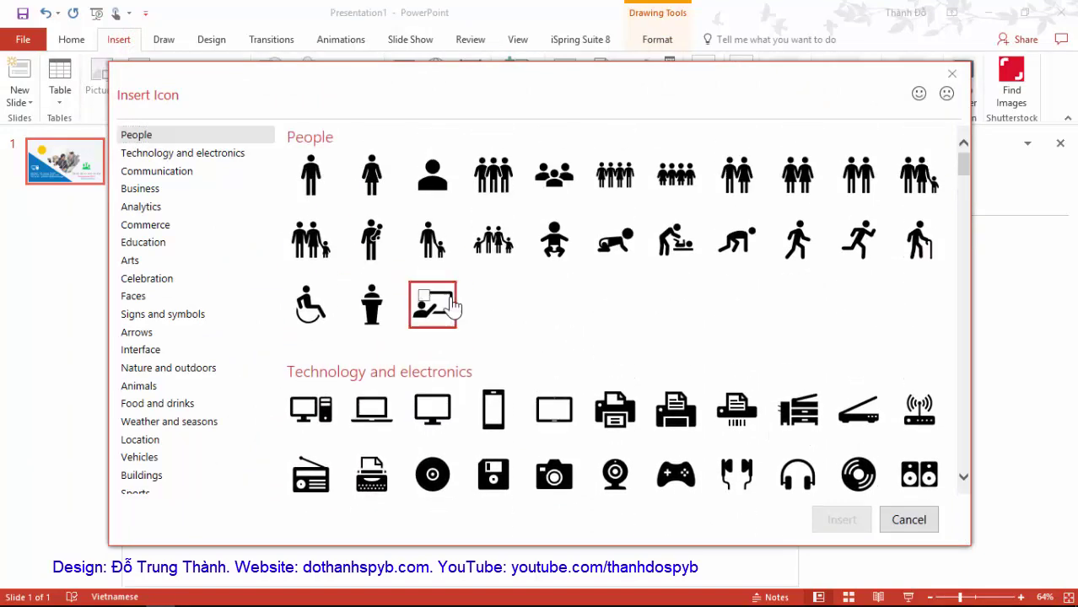
{"action": "left_click", "coordinate": [440, 305]}
{"action": "left_click", "coordinate": [847, 516]}
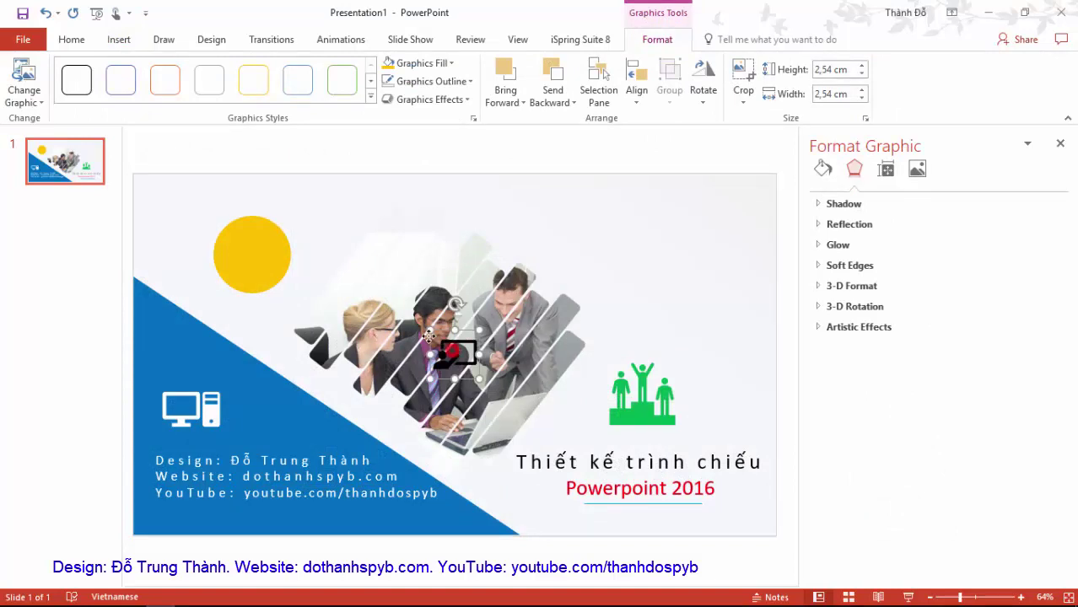
{"action": "mouse_move", "coordinate": [429, 334]}
{"action": "left_mouse_down"}
{"action": "mouse_move", "coordinate": [243, 246]}
{"action": "mouse_move", "coordinate": [251, 252]}
{"action": "left_mouse_up"}
Give the presenter icon a white fill.
{"action": "left_click", "coordinate": [444, 64]}
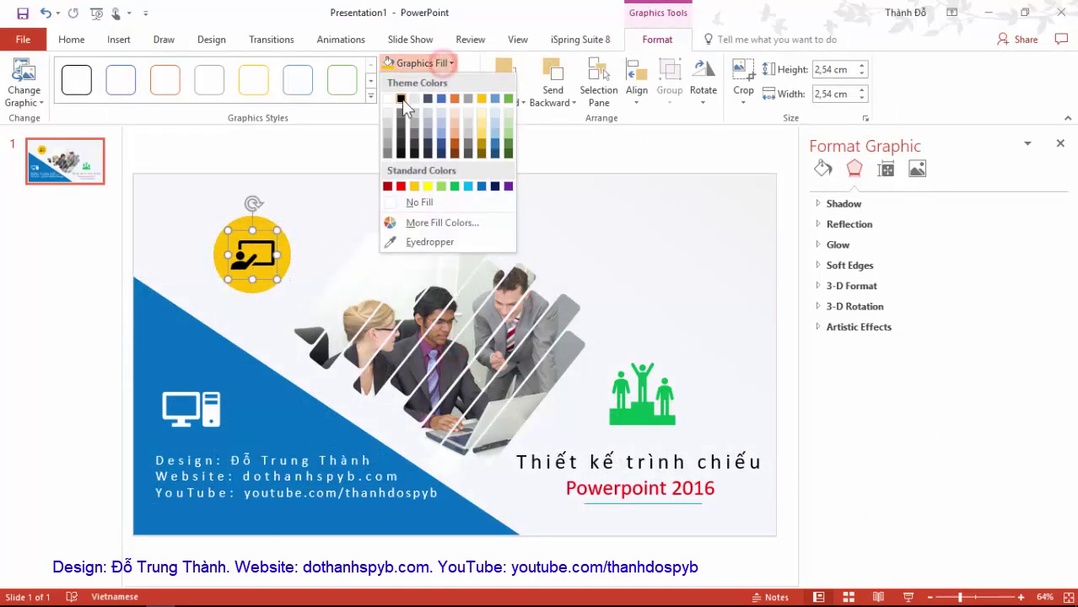
{"action": "left_click", "coordinate": [392, 100]}
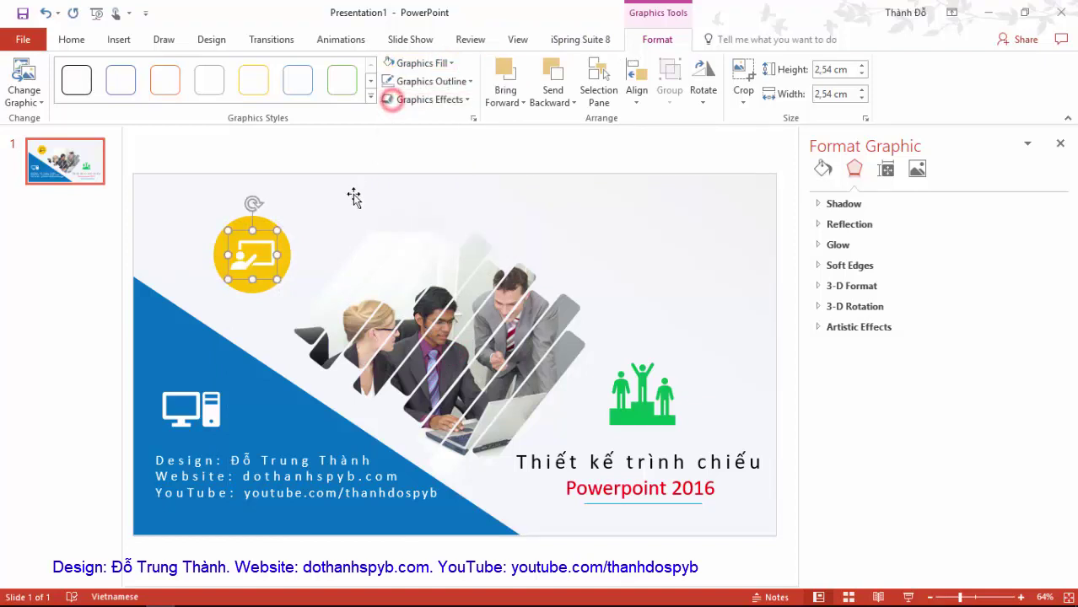
{"action": "left_click", "coordinate": [466, 210]}
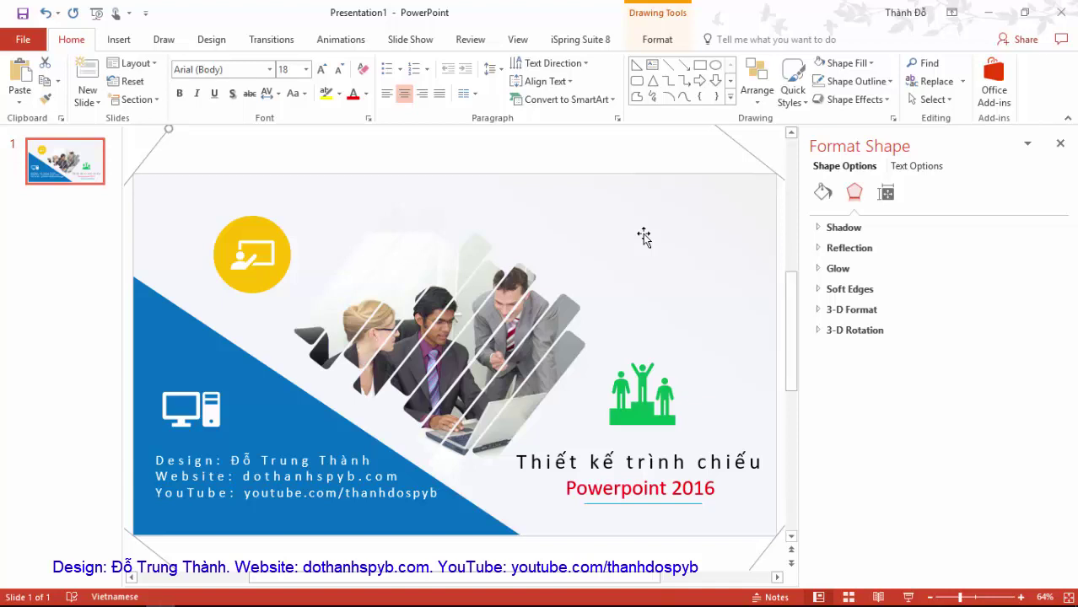
Draw a Folded Corner shape at the slide's upper right, then adjust its size, corner and position.
{"action": "left_click", "coordinate": [127, 40]}
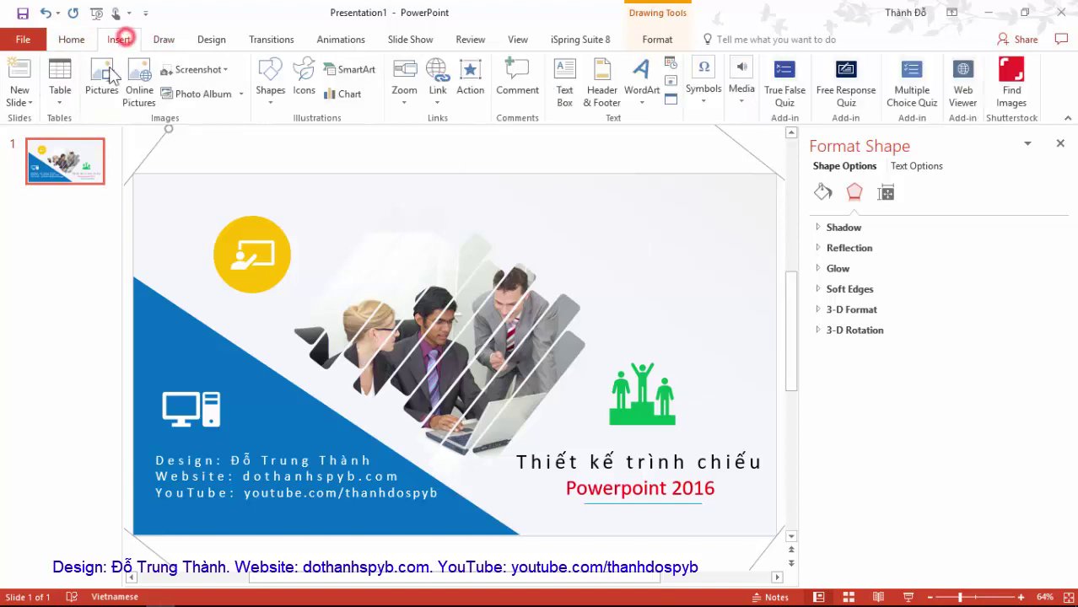
{"action": "left_click", "coordinate": [270, 81]}
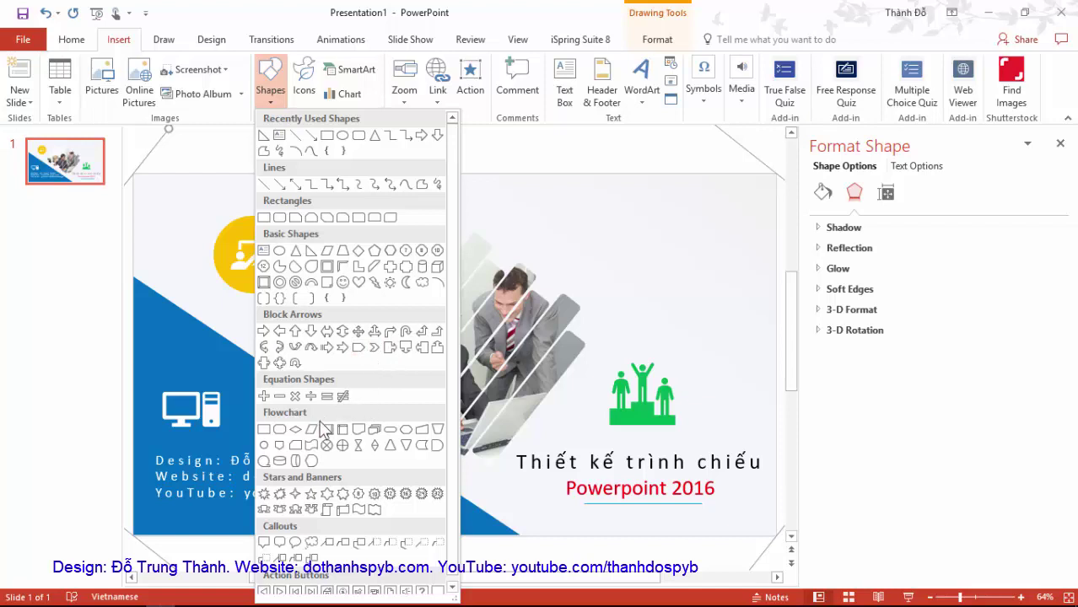
{"action": "left_click", "coordinate": [322, 287]}
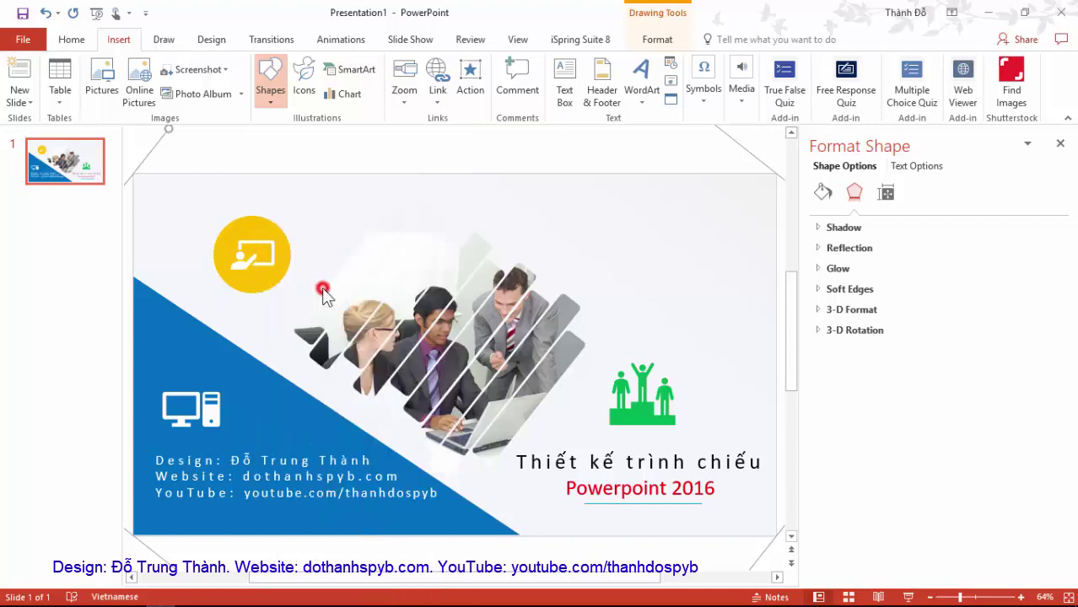
{"action": "left_click_drag", "start_coordinate": [625, 199], "coordinate": [738, 336]}
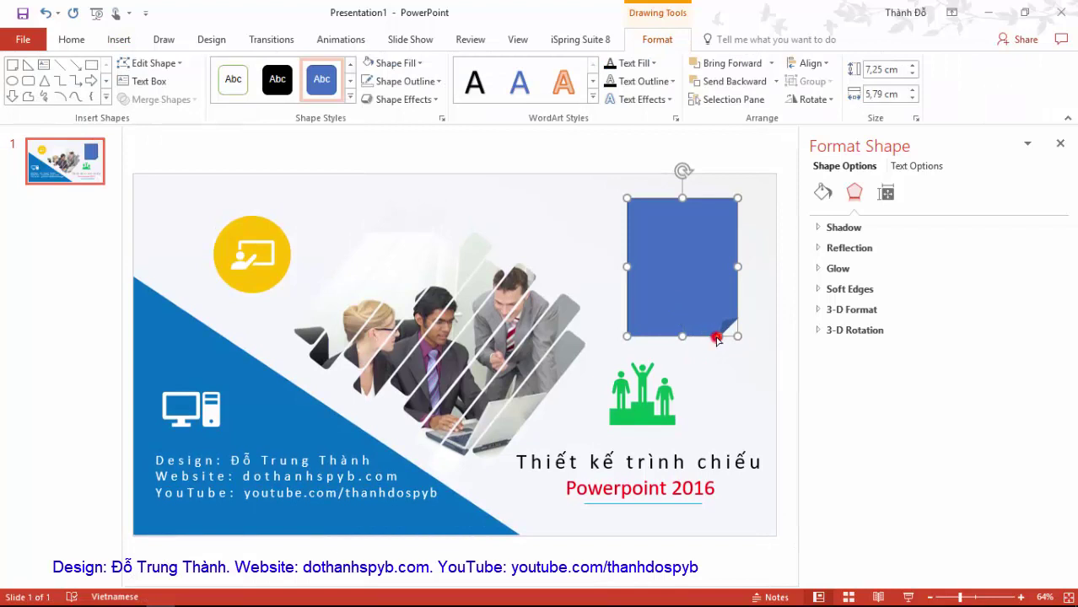
{"action": "left_click_drag", "start_coordinate": [716, 339], "coordinate": [712, 337]}
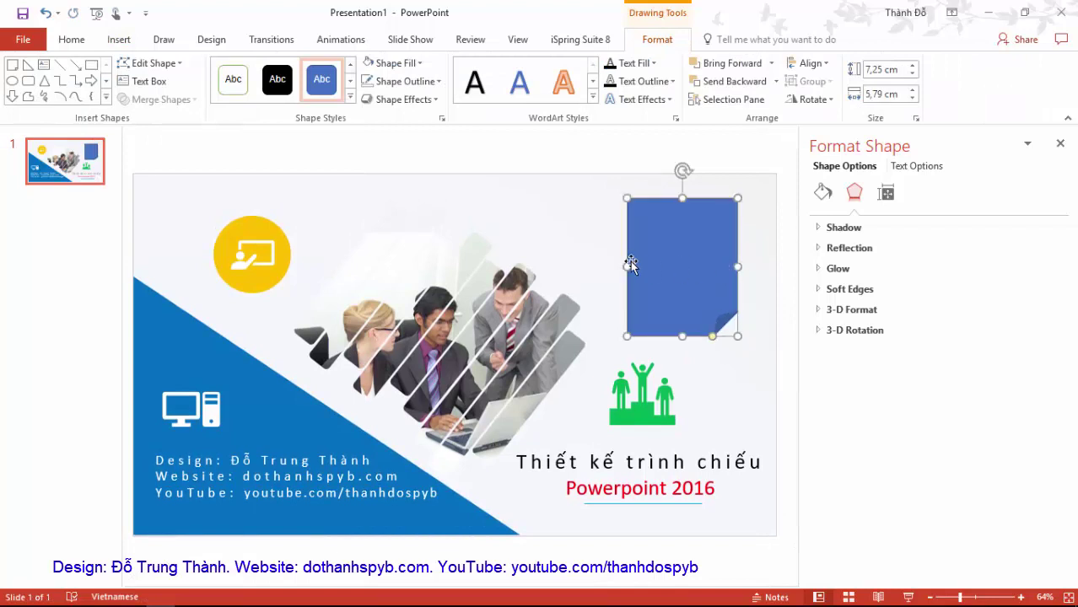
{"action": "left_click_drag", "start_coordinate": [627, 266], "coordinate": [633, 267]}
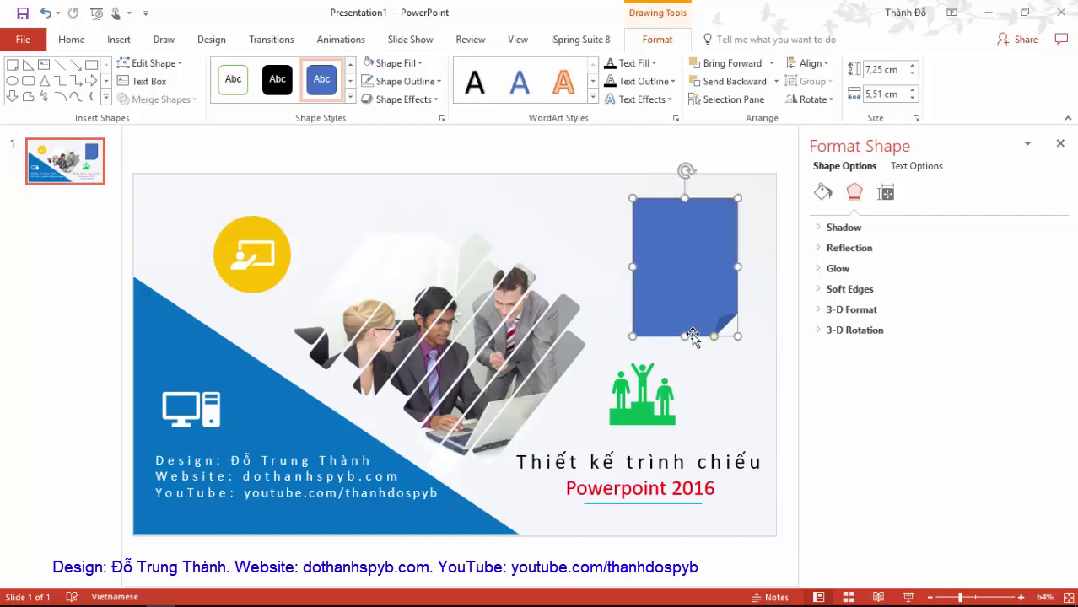
{"action": "left_click_drag", "start_coordinate": [685, 337], "coordinate": [686, 338]}
{"action": "left_click_drag", "start_coordinate": [677, 302], "coordinate": [680, 297]}
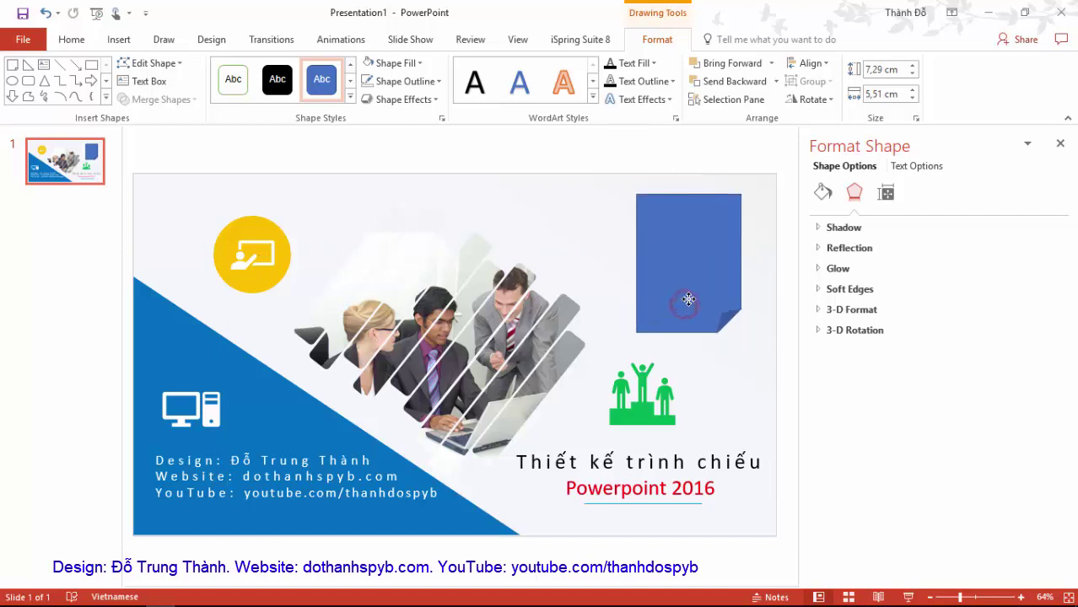
Fill the note yellow, enlarge its folded corner and remove its outline.
{"action": "left_click", "coordinate": [413, 64]}
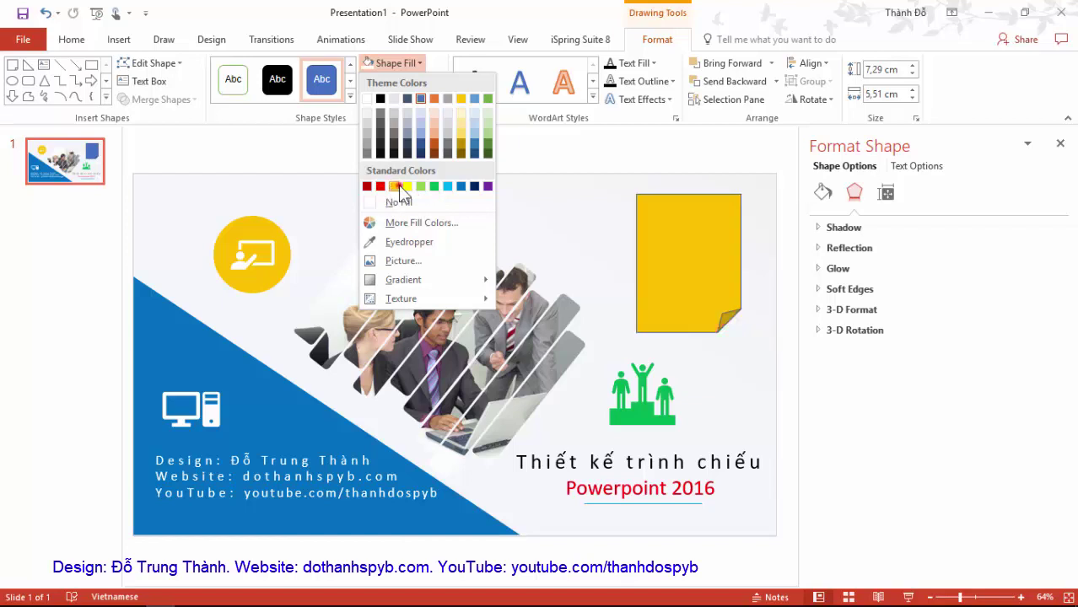
{"action": "left_click", "coordinate": [394, 185]}
{"action": "left_click_drag", "start_coordinate": [715, 336], "coordinate": [699, 333]}
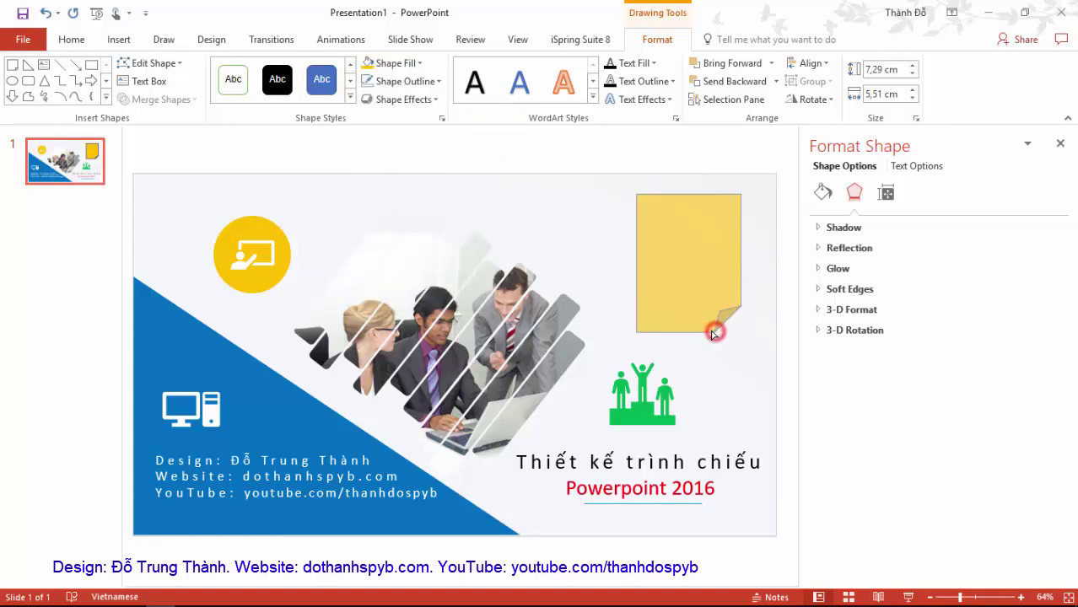
{"action": "left_click", "coordinate": [426, 81]}
{"action": "left_click", "coordinate": [405, 222]}
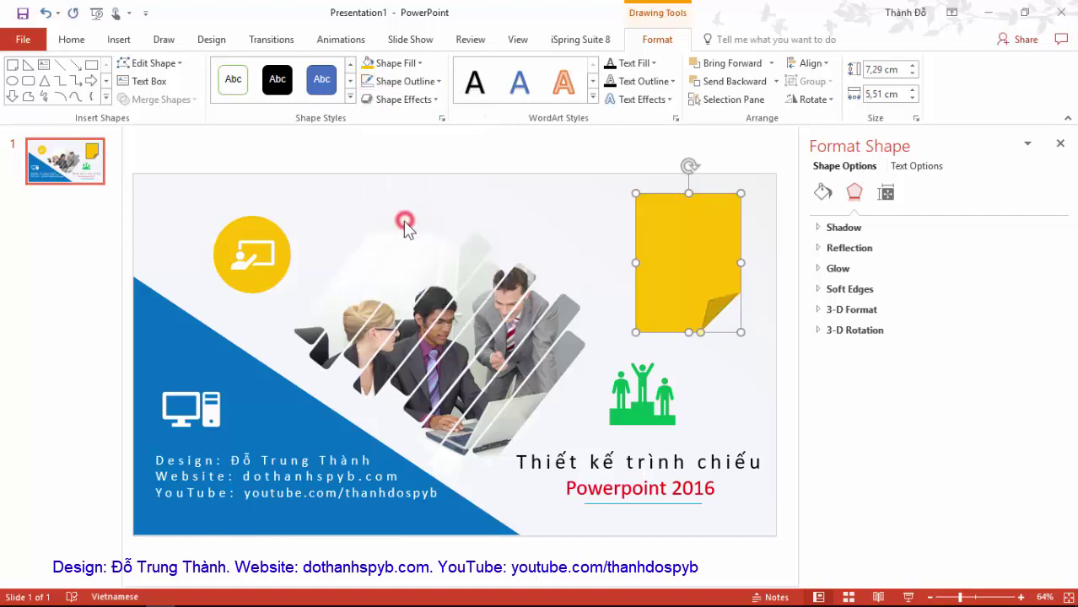
Insert the family icon from the People icons and move it onto the yellow note.
{"action": "left_click", "coordinate": [125, 39]}
{"action": "left_click", "coordinate": [299, 80]}
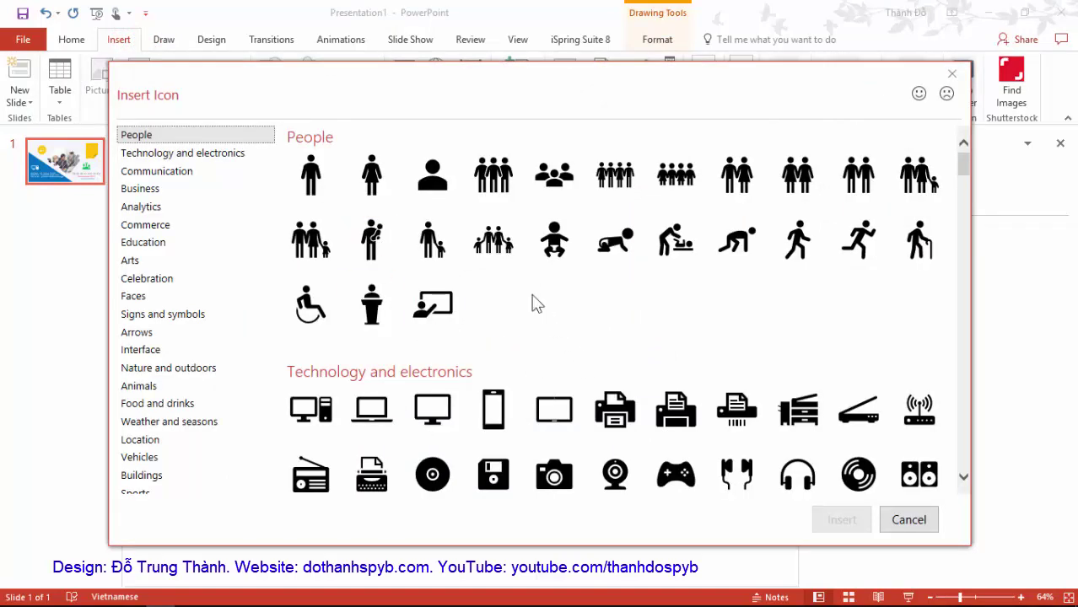
{"action": "left_click", "coordinate": [492, 240]}
{"action": "left_click", "coordinate": [827, 517]}
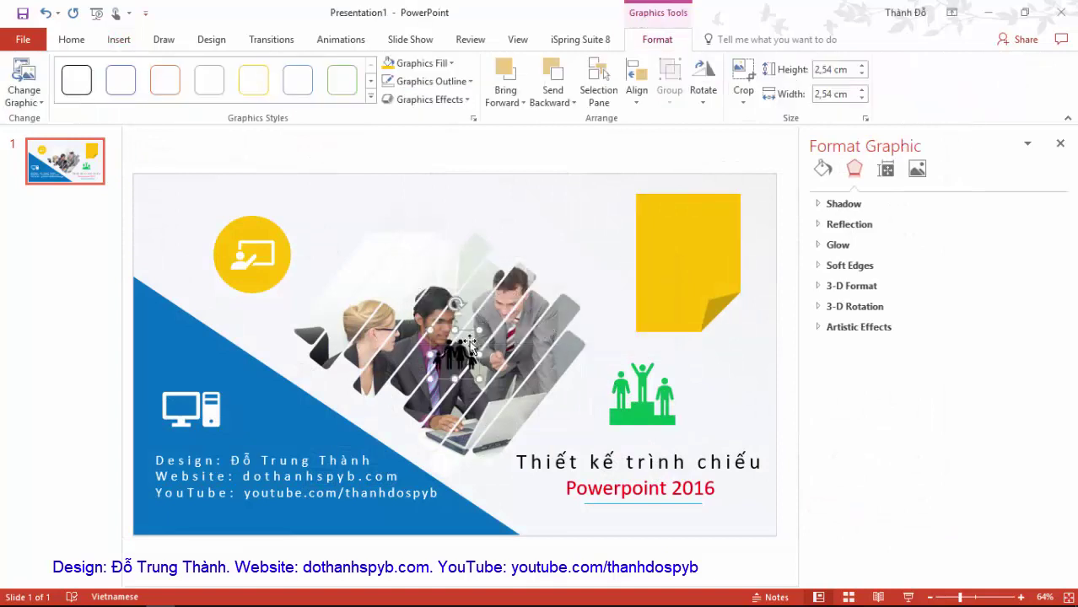
{"action": "left_click_drag", "start_coordinate": [456, 353], "coordinate": [695, 252]}
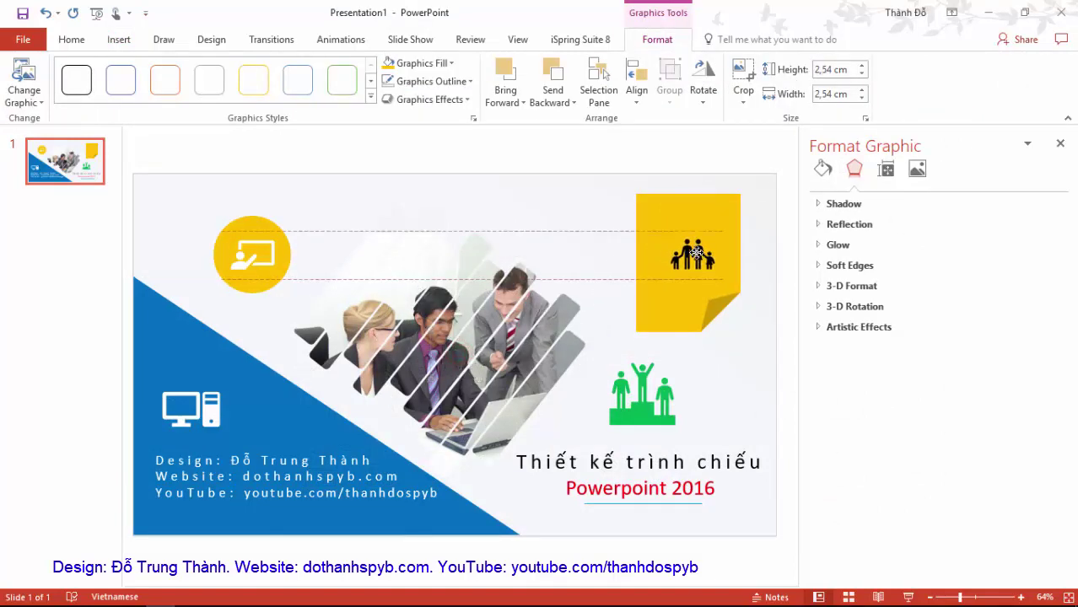
{"action": "left_click_drag", "start_coordinate": [695, 252], "coordinate": [686, 266]}
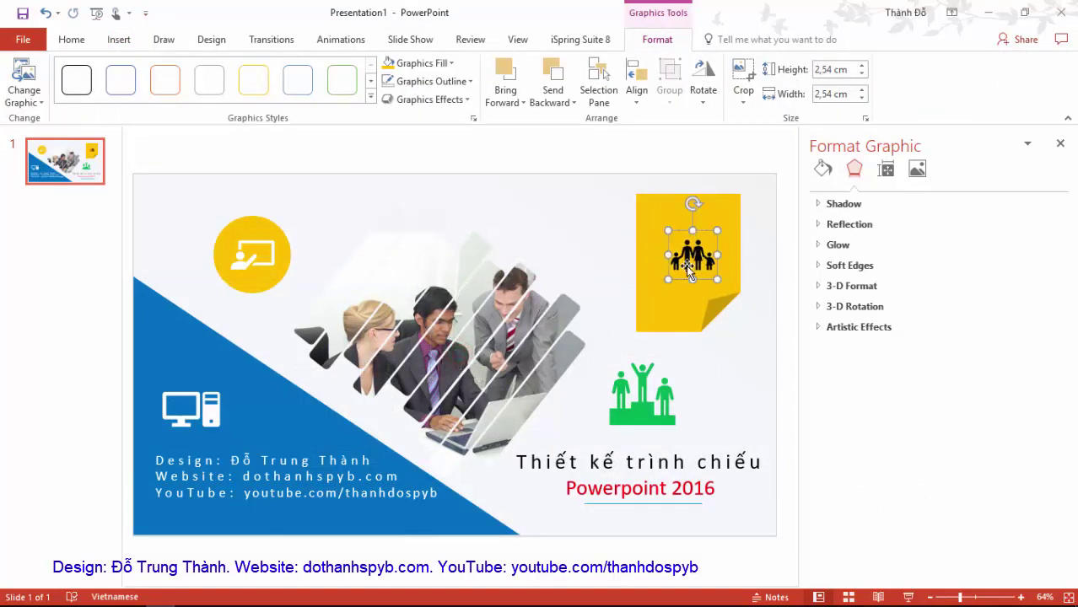
Increase the family icon's height to 3 cm and centre it on the note.
{"action": "left_click", "coordinate": [861, 65]}
{"action": "left_click", "coordinate": [861, 66]}
{"action": "left_click", "coordinate": [860, 66]}
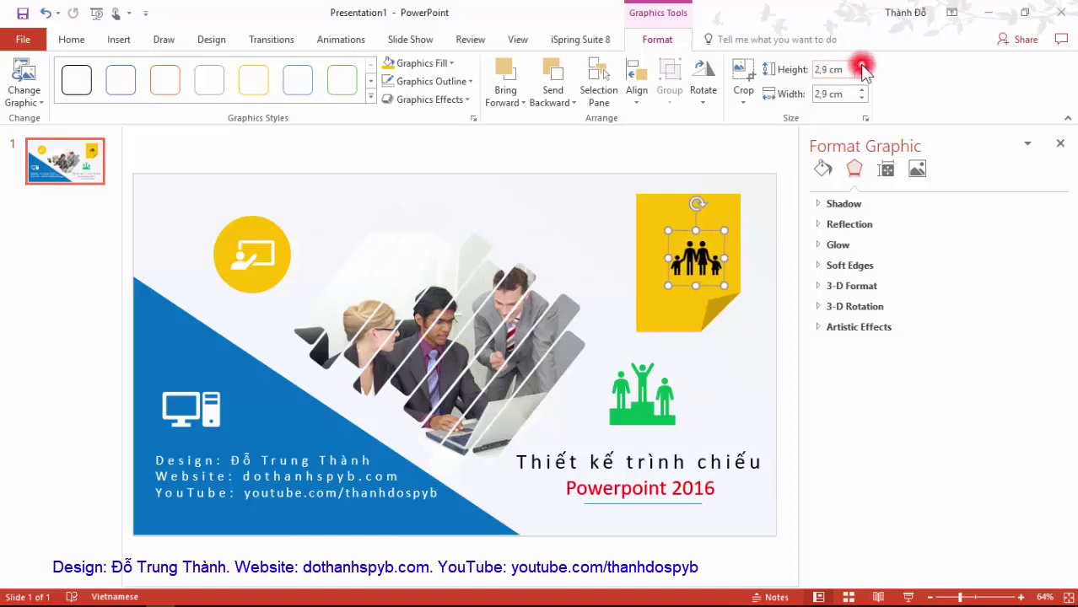
{"action": "left_click", "coordinate": [861, 66]}
{"action": "left_click", "coordinate": [861, 66]}
{"action": "left_click_drag", "start_coordinate": [691, 256], "coordinate": [689, 256]}
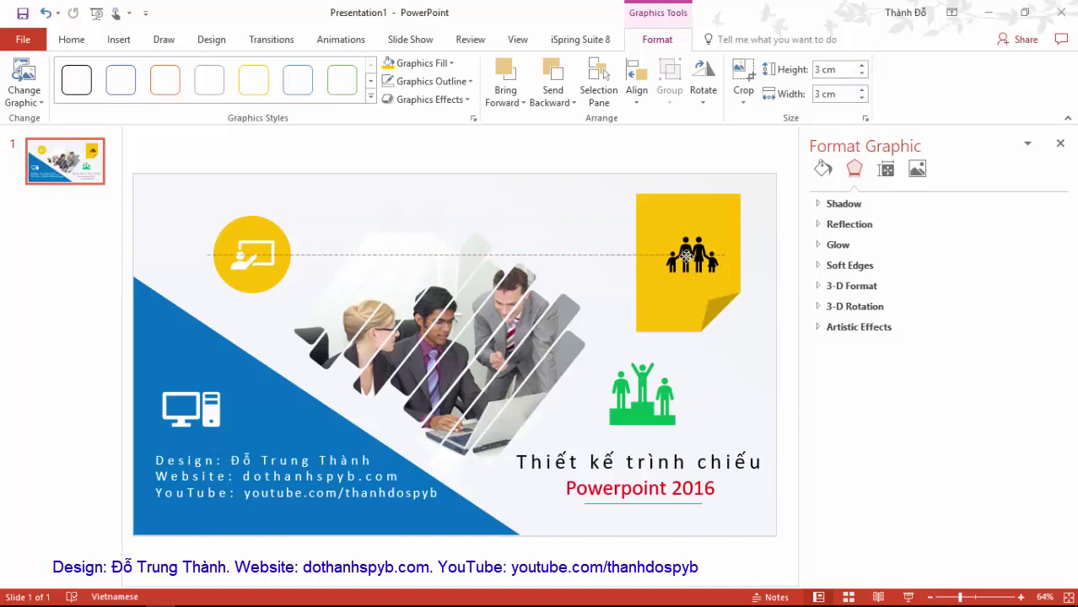
{"action": "left_click_drag", "start_coordinate": [687, 254], "coordinate": [689, 255]}
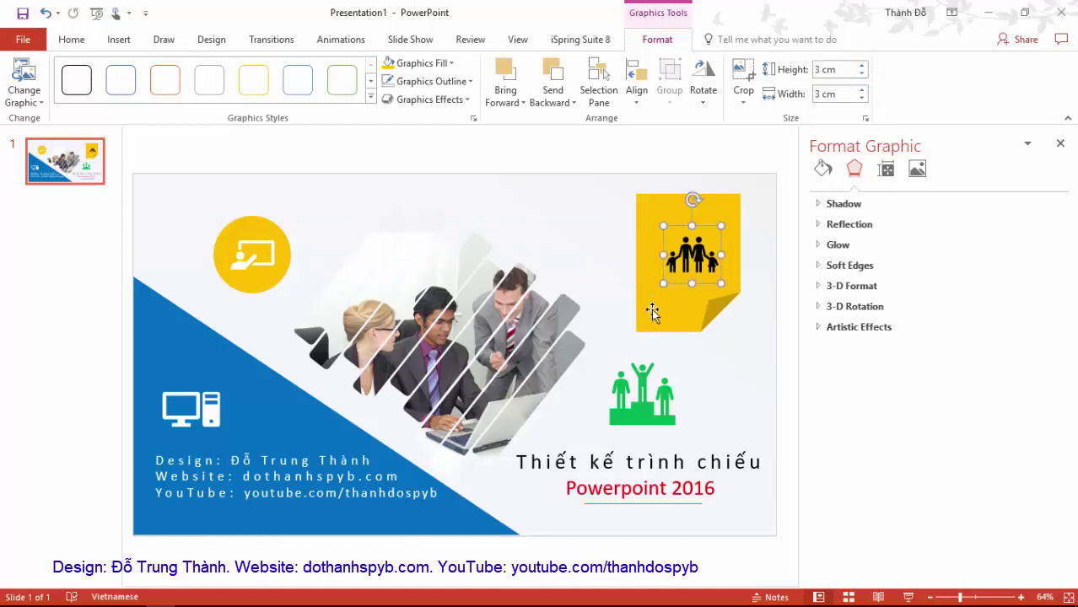
{"action": "left_click", "coordinate": [706, 351]}
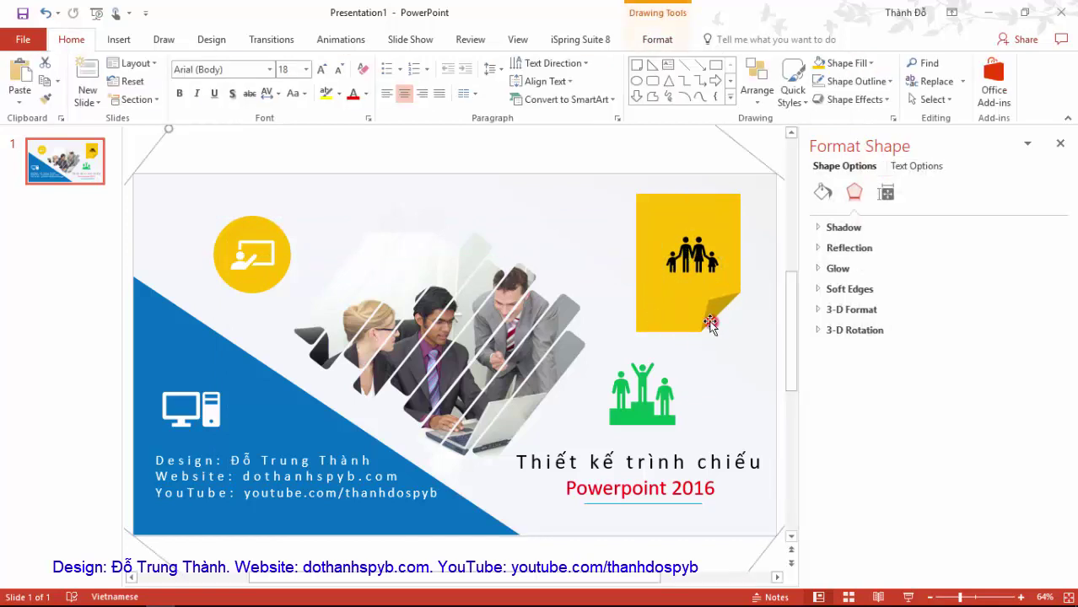
Enlarge the striped office photo from its top-left corner and shift it up and left.
{"action": "left_click_drag", "start_coordinate": [707, 321], "coordinate": [705, 334]}
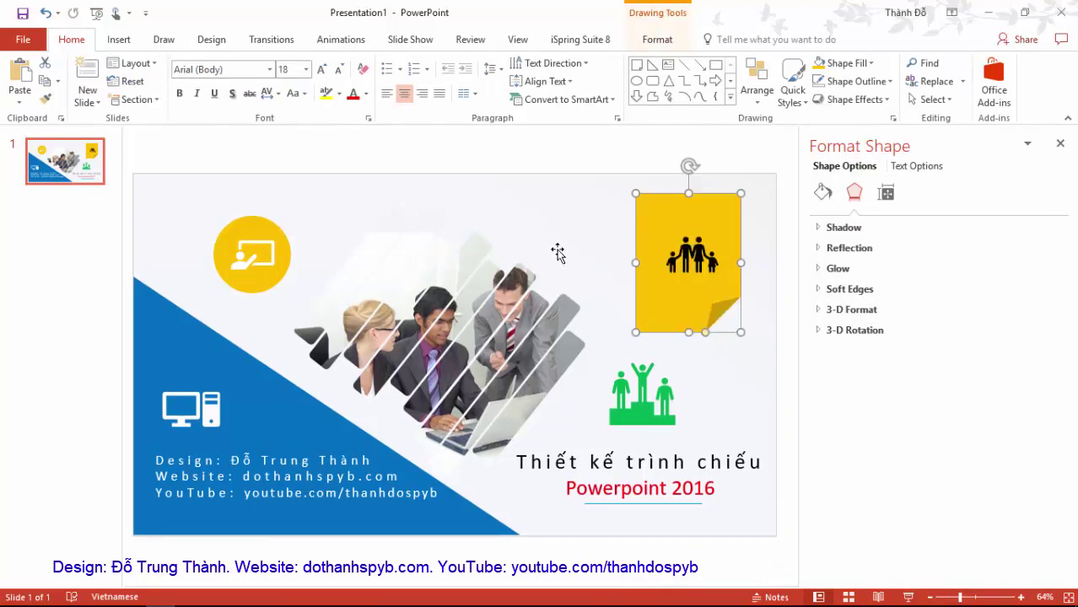
{"action": "left_click", "coordinate": [783, 369]}
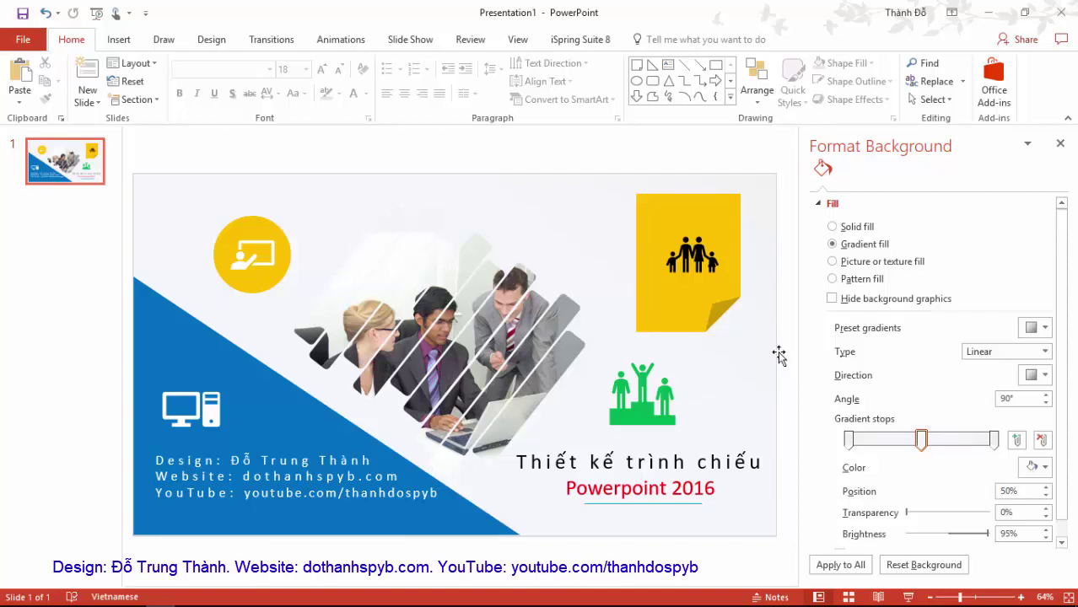
{"action": "left_click", "coordinate": [489, 329]}
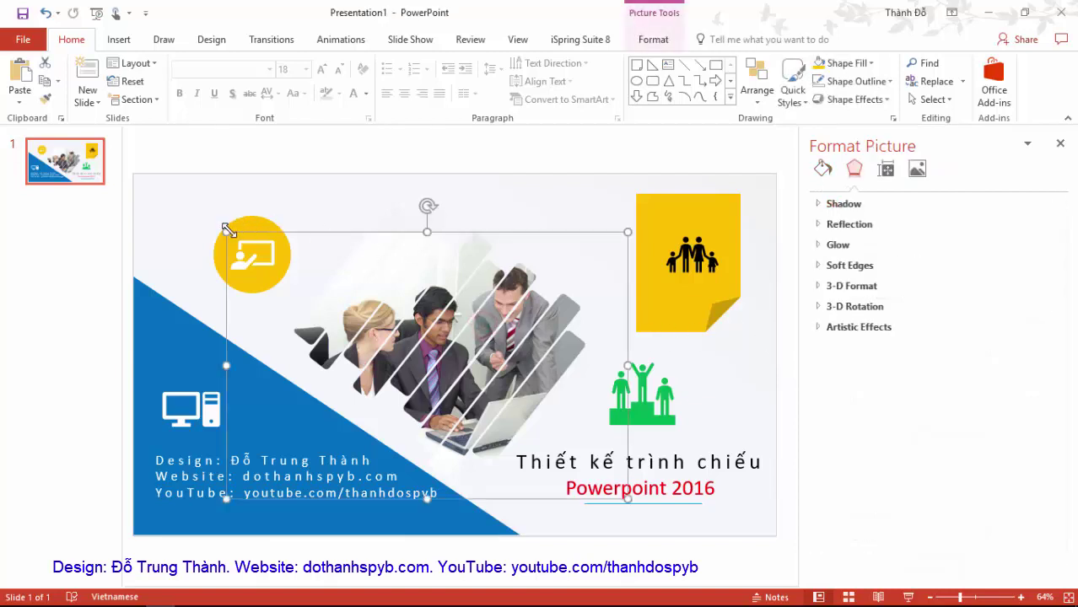
{"action": "left_click_drag", "start_coordinate": [227, 229], "coordinate": [193, 210]}
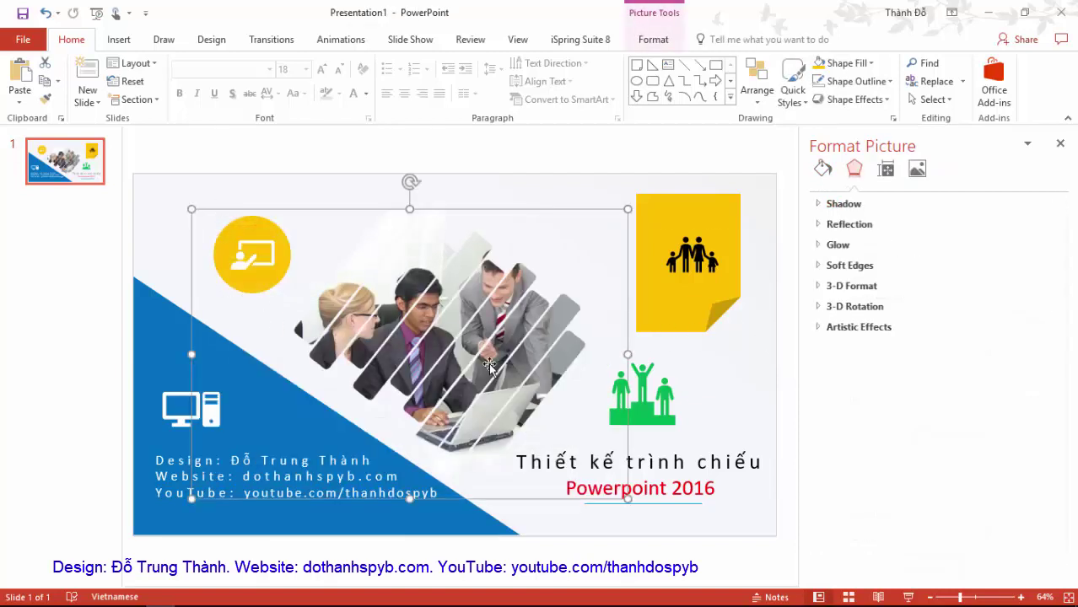
{"action": "left_click_drag", "start_coordinate": [496, 351], "coordinate": [481, 340]}
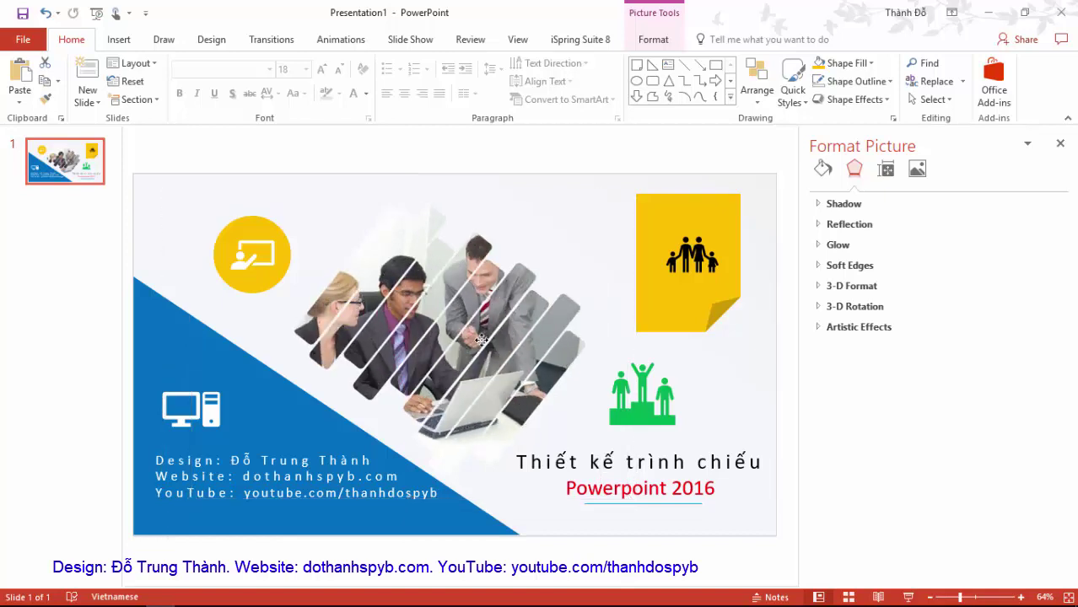
{"action": "left_click_drag", "start_coordinate": [481, 340], "coordinate": [479, 337]}
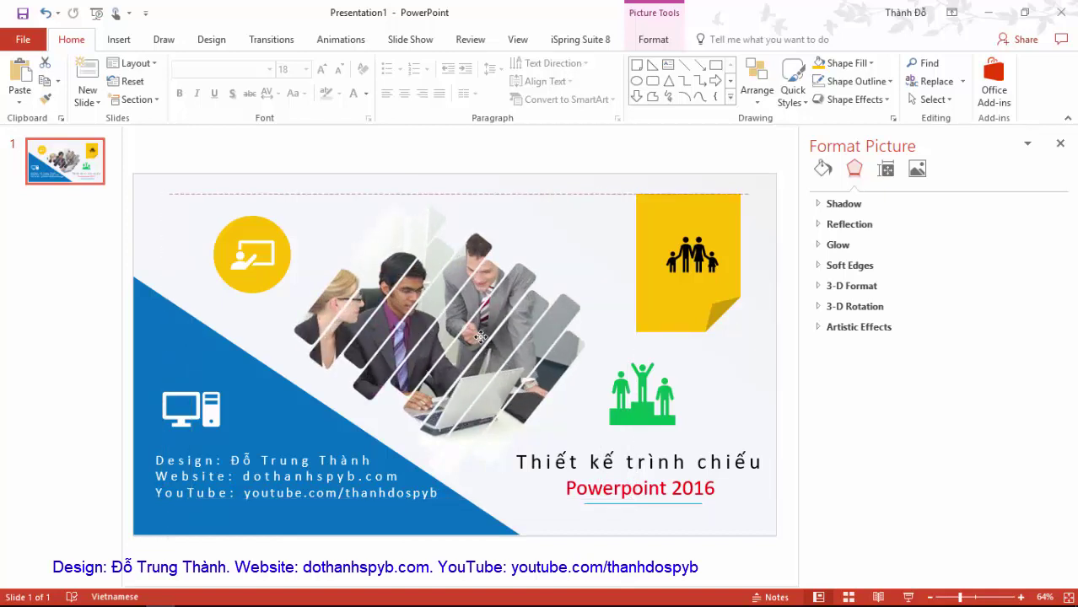
{"action": "left_click_drag", "start_coordinate": [479, 337], "coordinate": [479, 337]}
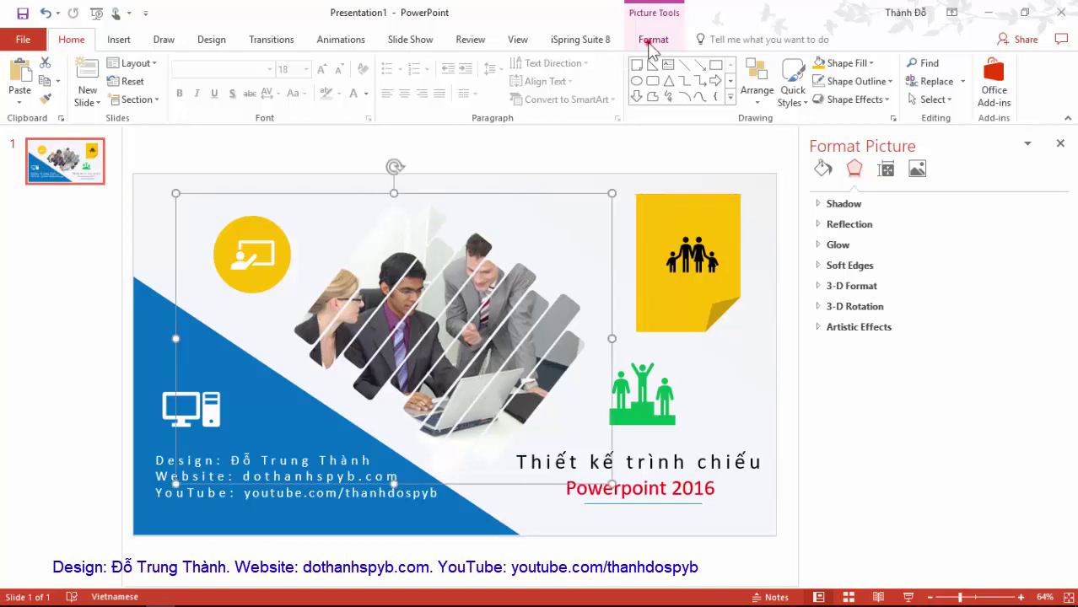
Apply a 4700 K color temperature to the office photo.
{"action": "left_click", "coordinate": [651, 40]}
{"action": "left_click", "coordinate": [137, 100]}
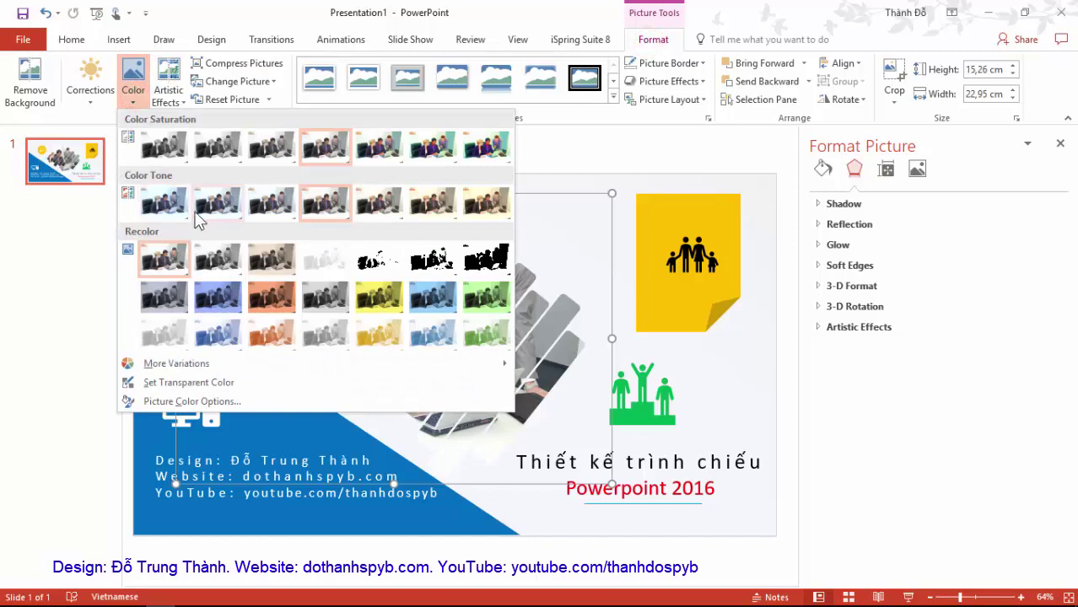
{"action": "left_click", "coordinate": [169, 204]}
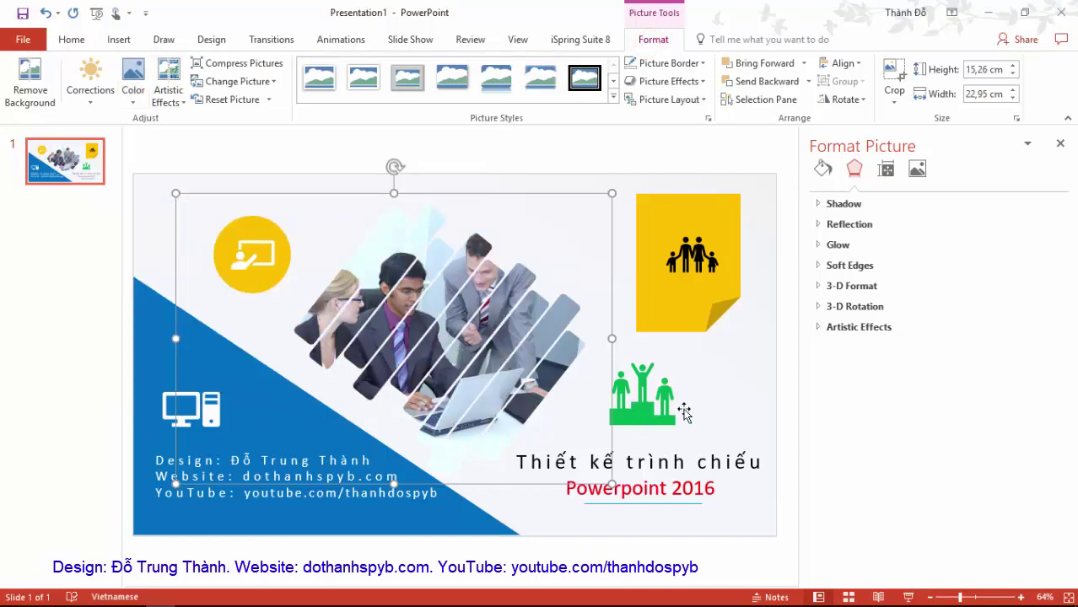
{"action": "left_click", "coordinate": [740, 382]}
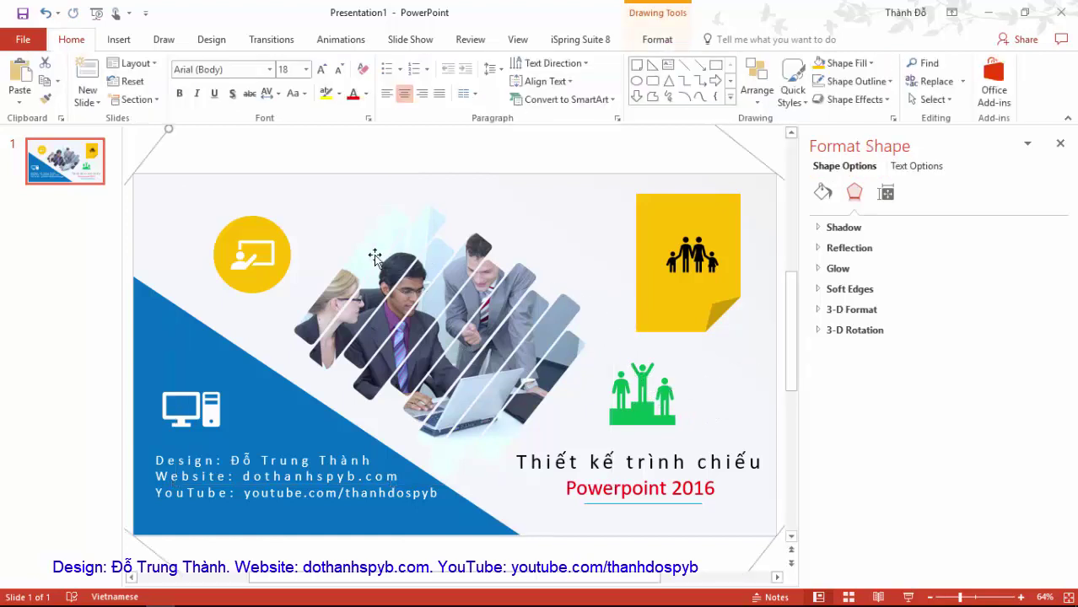
Close the Format Shape pane and start the slide show with F5.
{"action": "left_click", "coordinate": [1060, 143]}
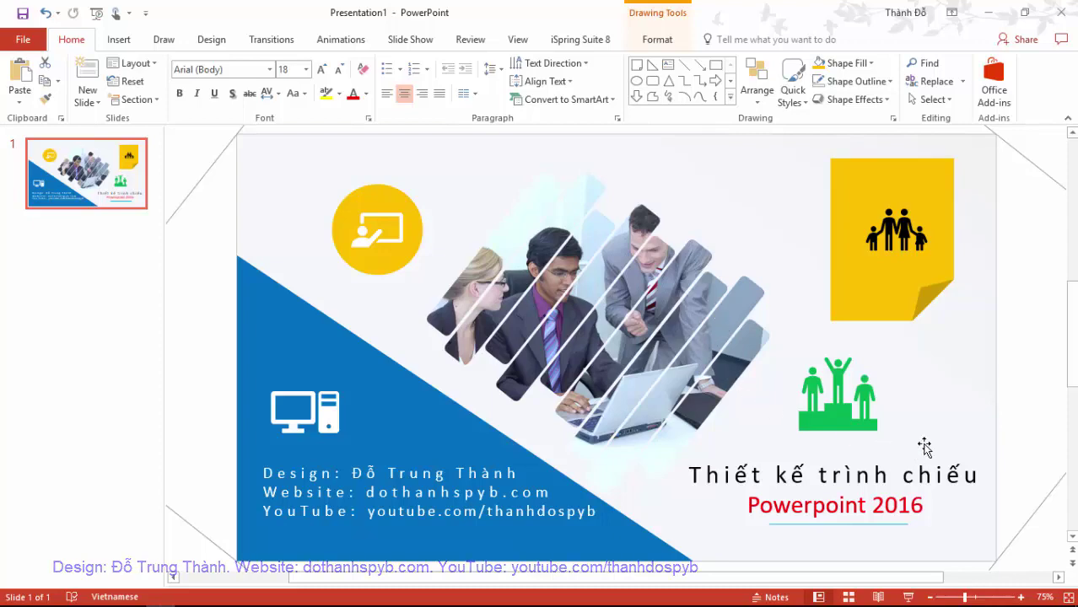
{"action": "key", "text": "F5"}
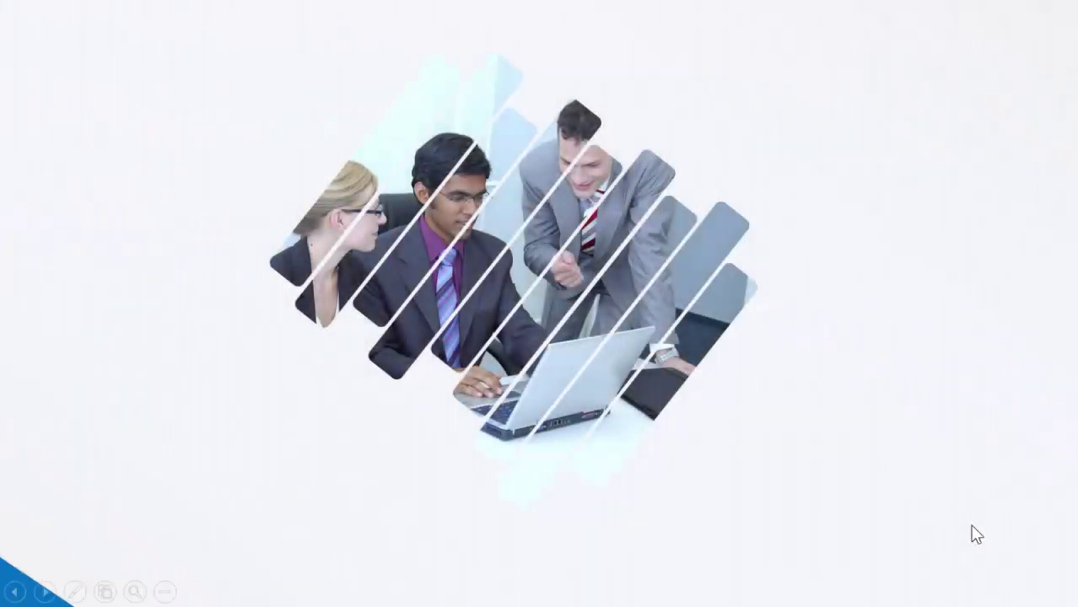